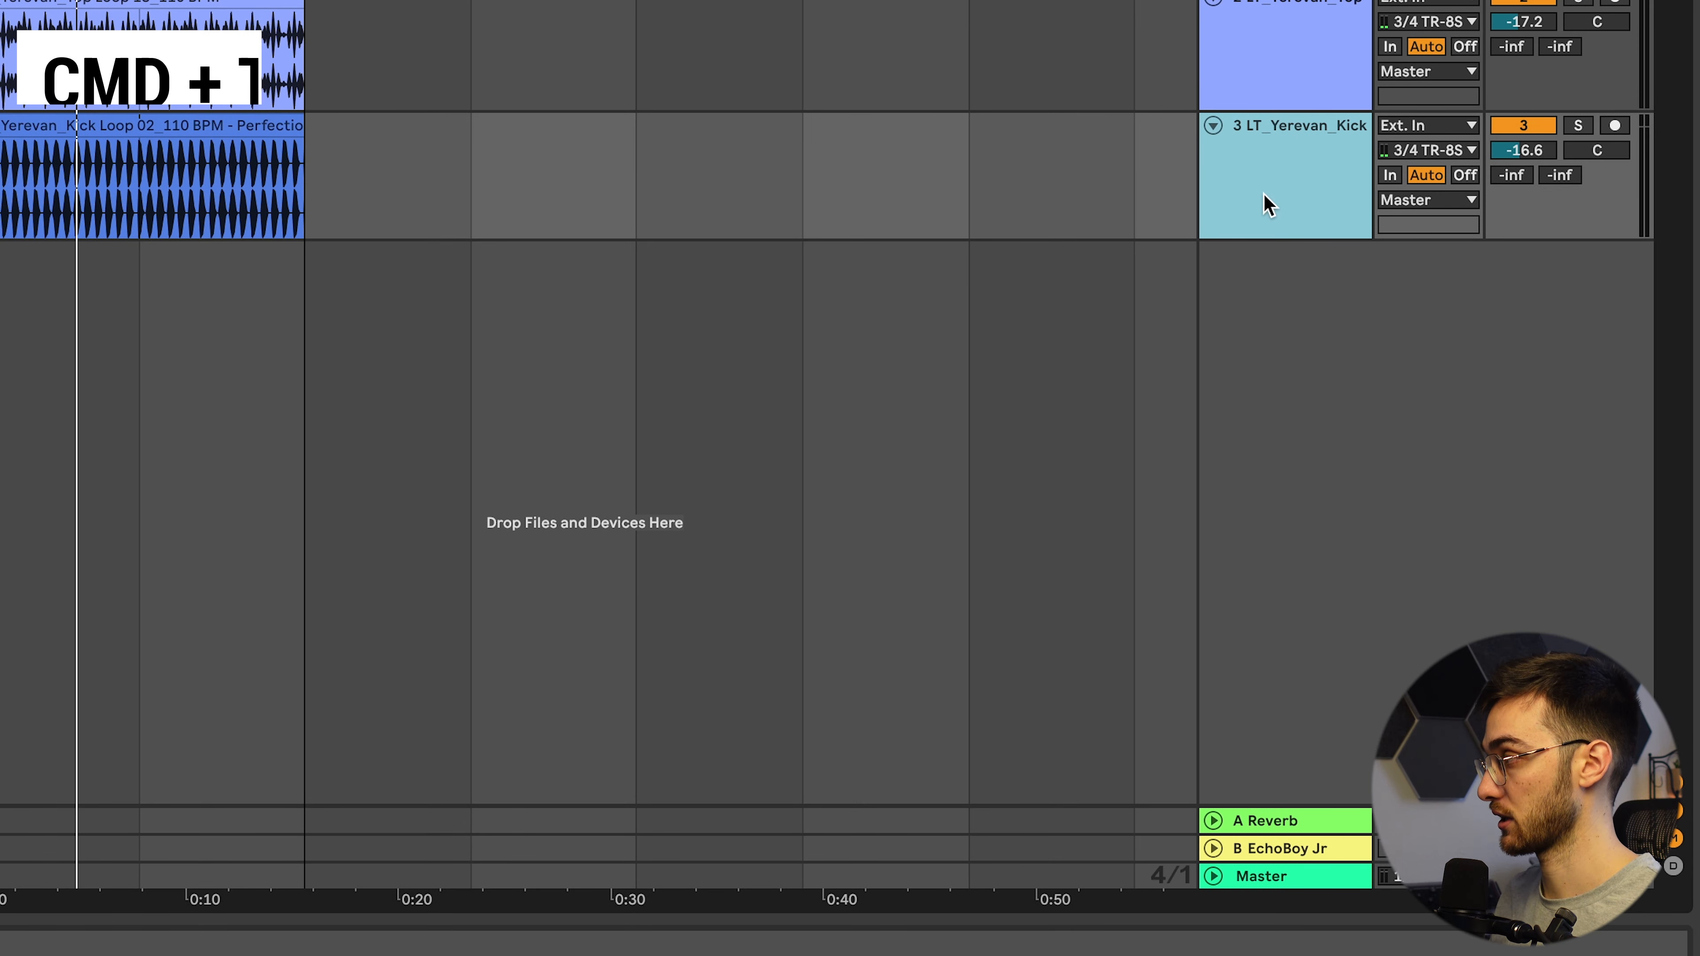
# Create an audio track and place all the bass loops from the Yerevan suite's 03 Bass folder on it from the start.
pyautogui.press('super+t')
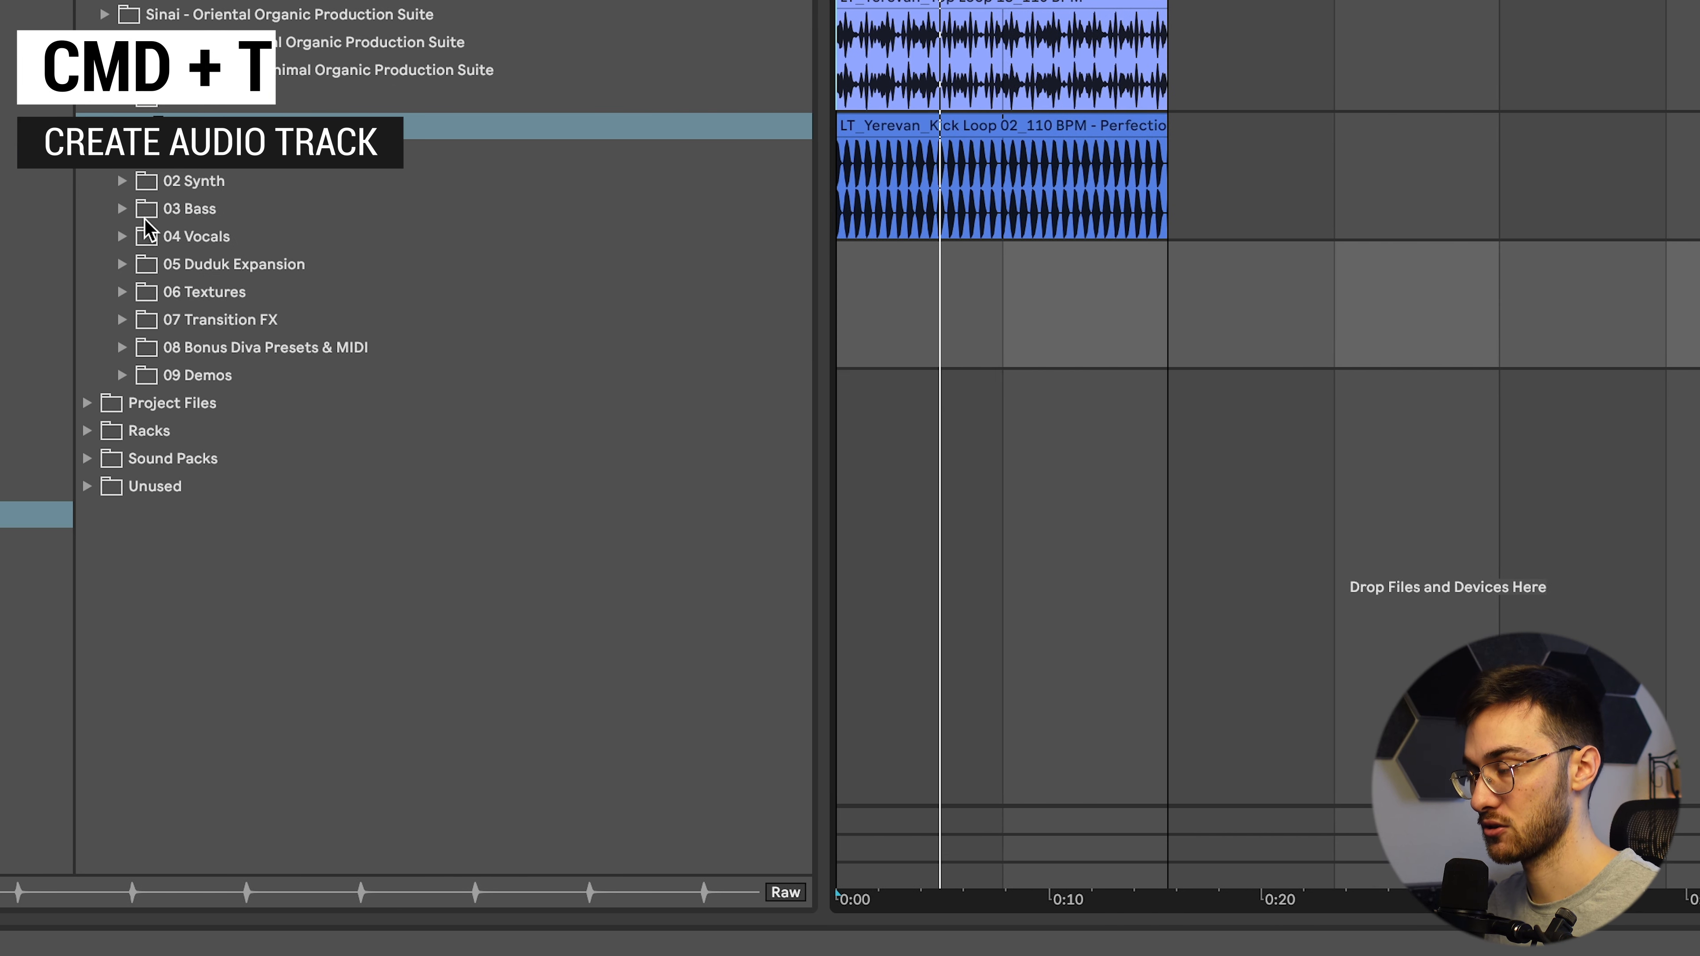
pyautogui.click(122, 208)
pyautogui.keyDown('shift'); pyautogui.click(420, 831); pyautogui.keyUp('shift')
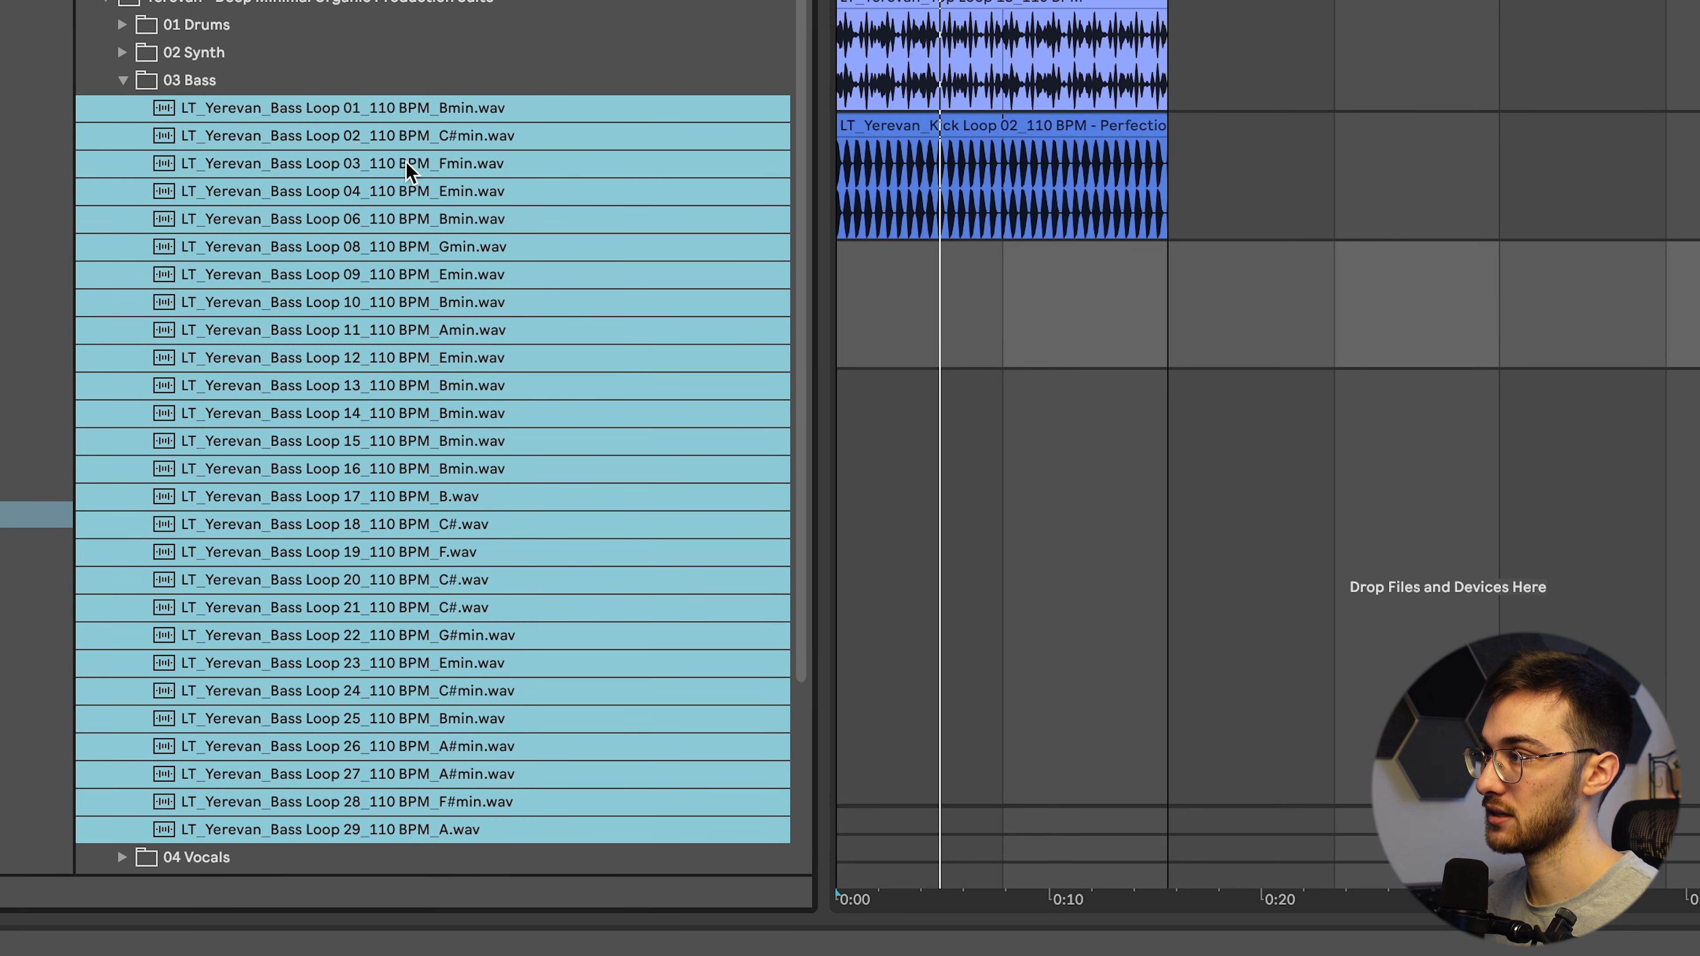
pyautogui.moveTo(407, 164); pyautogui.dragTo(868, 276)
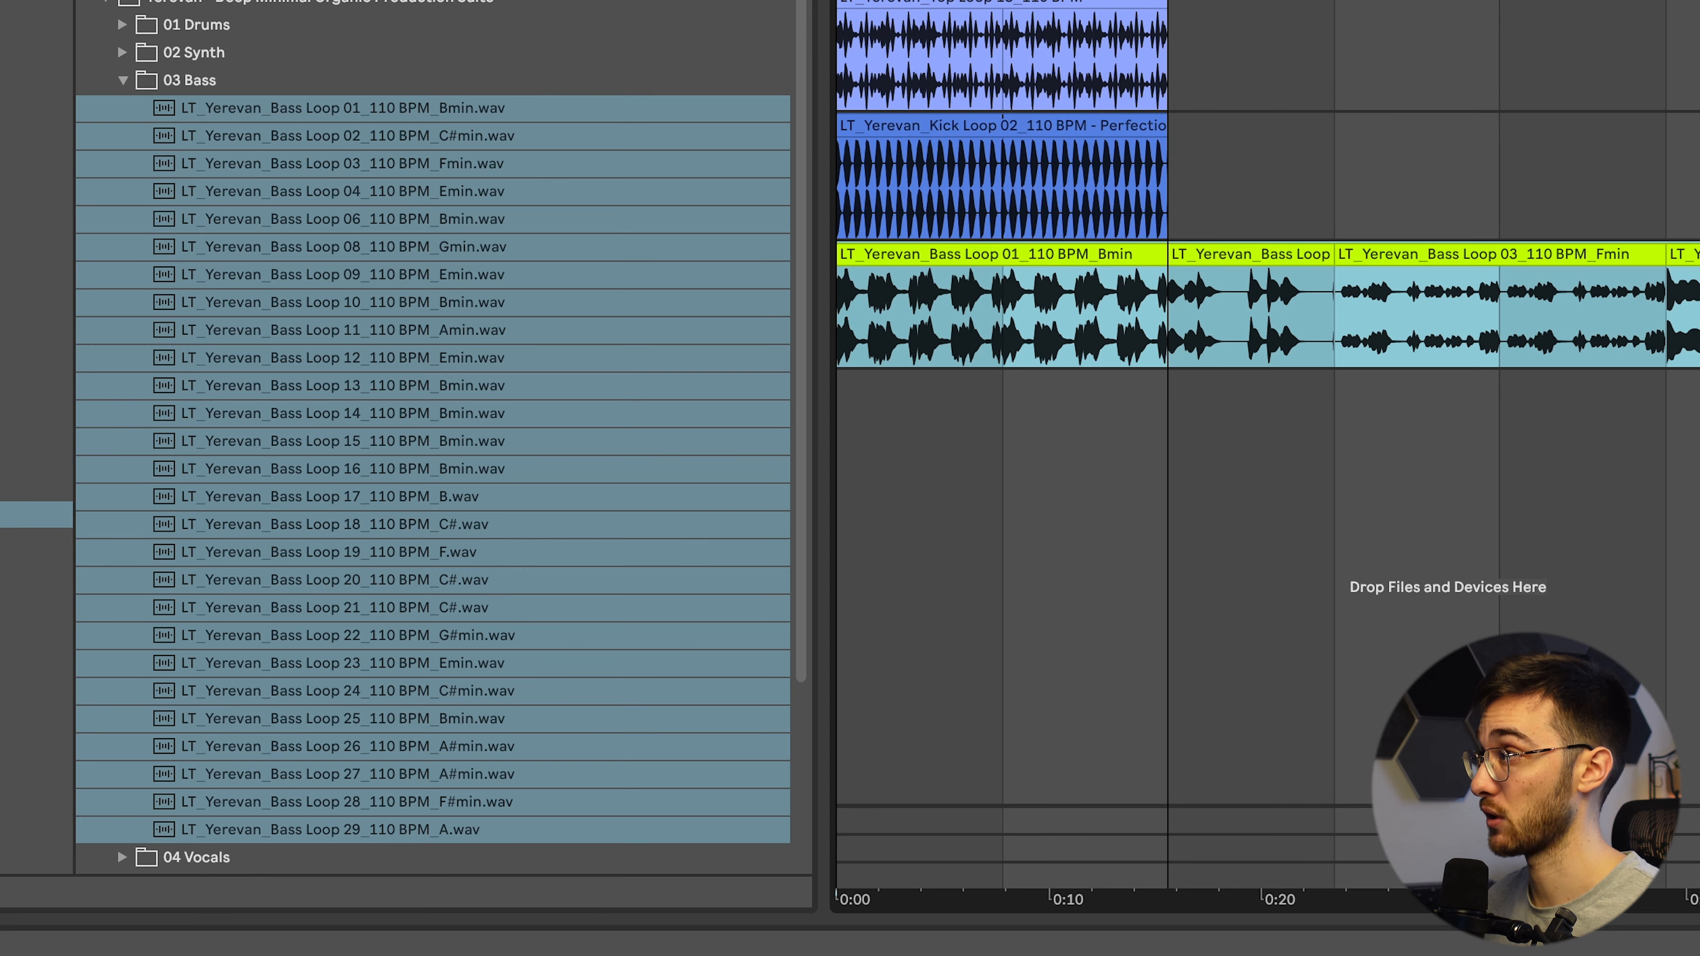
# Consolidate all the bass loops on the bass track into one continuous clip.
pyautogui.press('w')
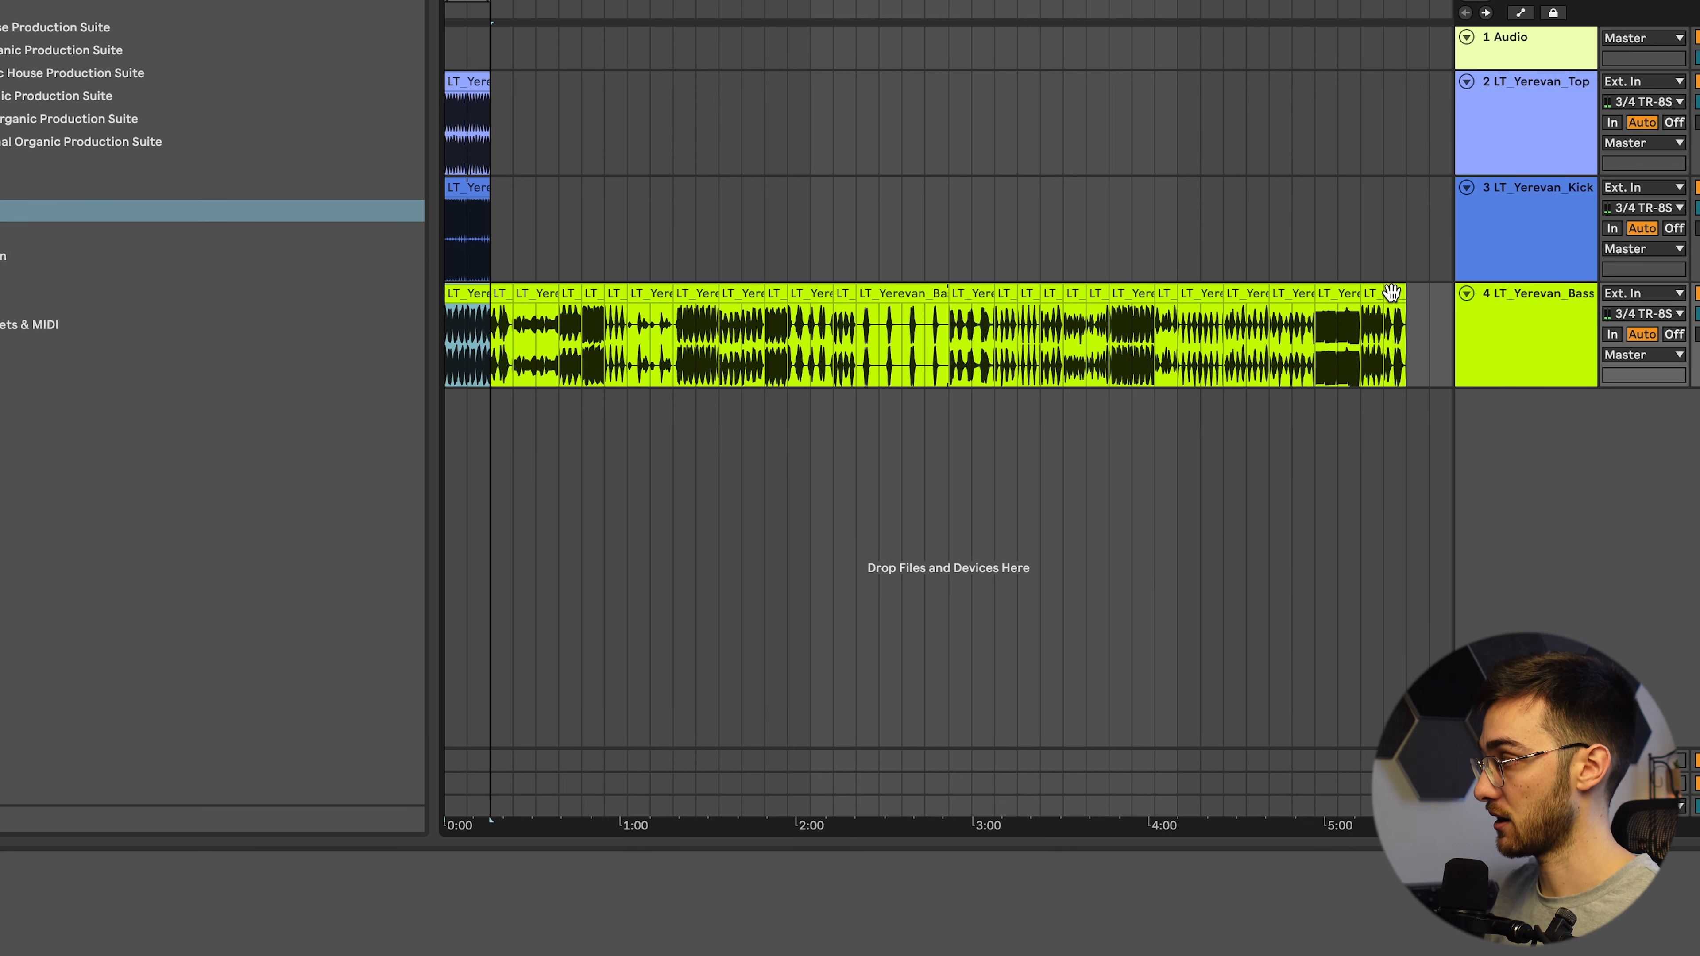
pyautogui.keyDown('shift'); pyautogui.click(1391, 292); pyautogui.keyUp('shift')
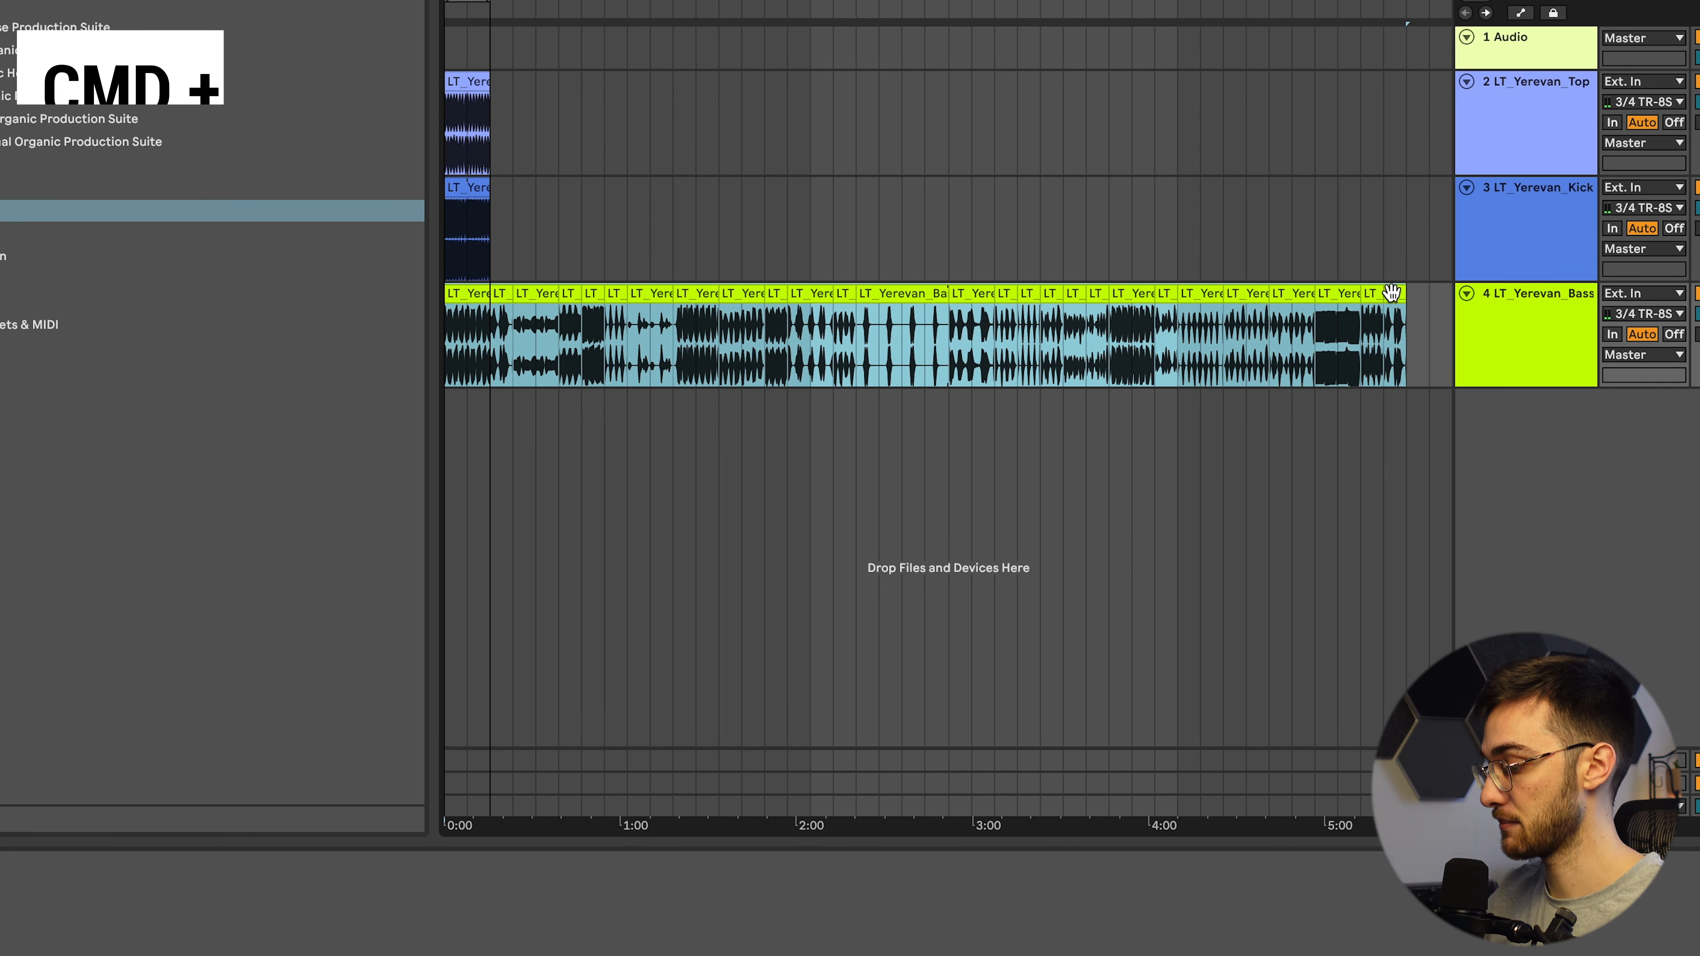
pyautogui.press('super+j')
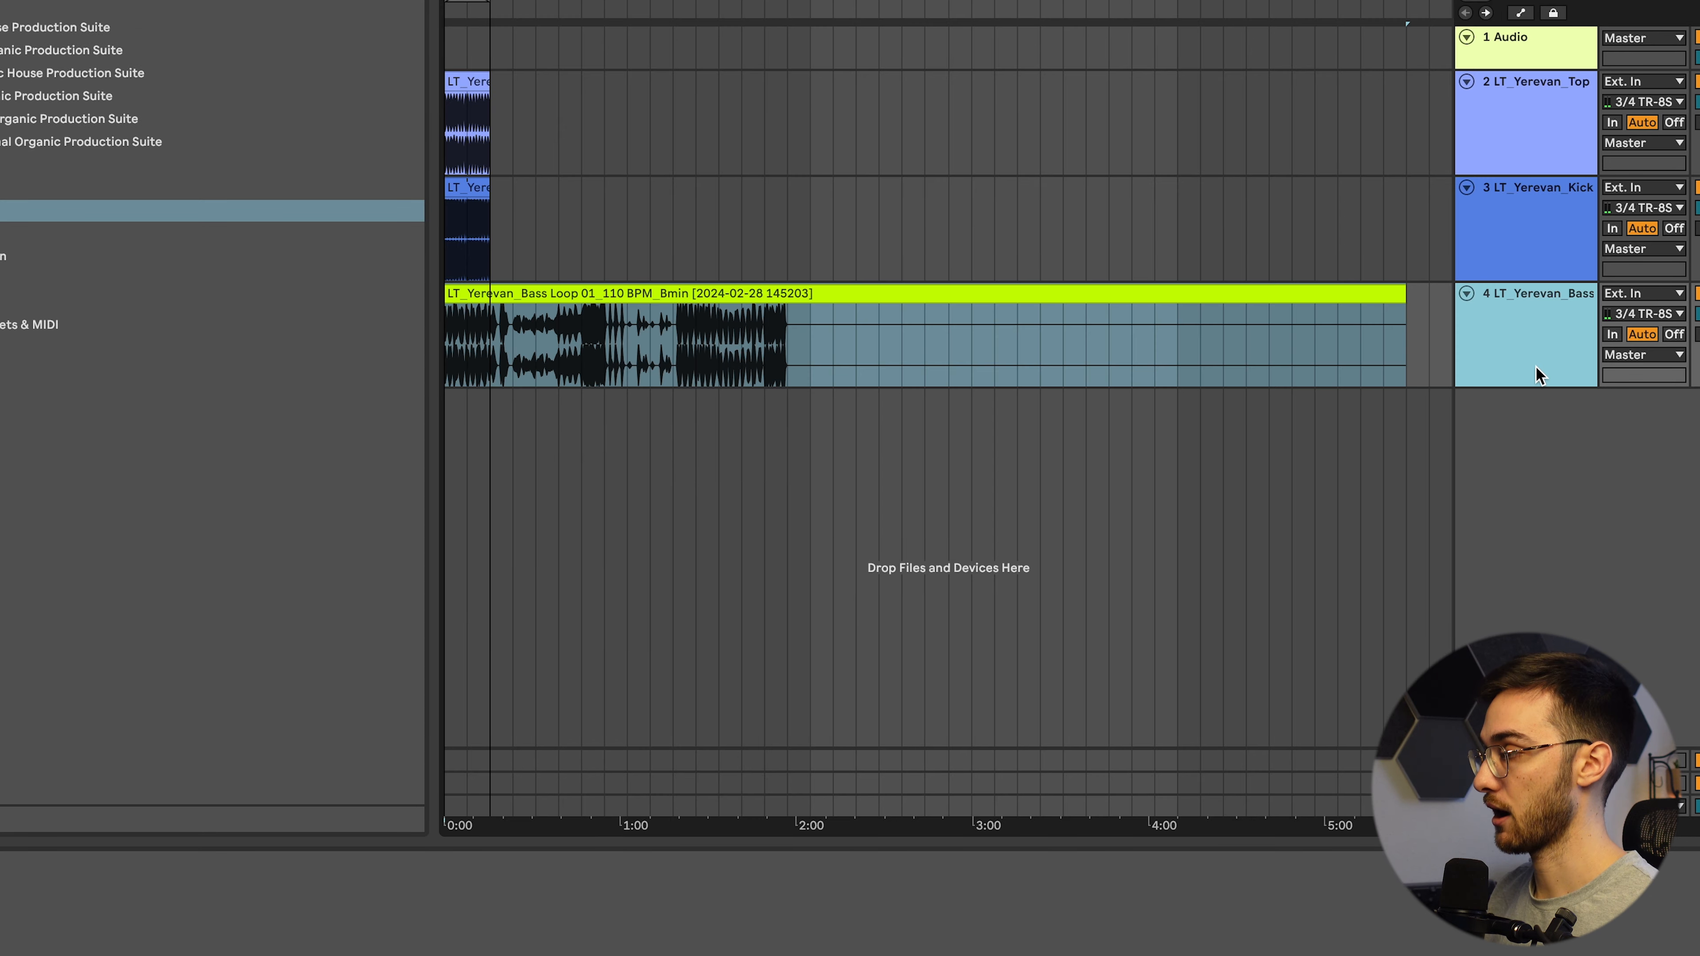
# Create a MIDI track and load the consolidated bass clip into it as a sampler instrument.
pyautogui.press('super+shift+t')
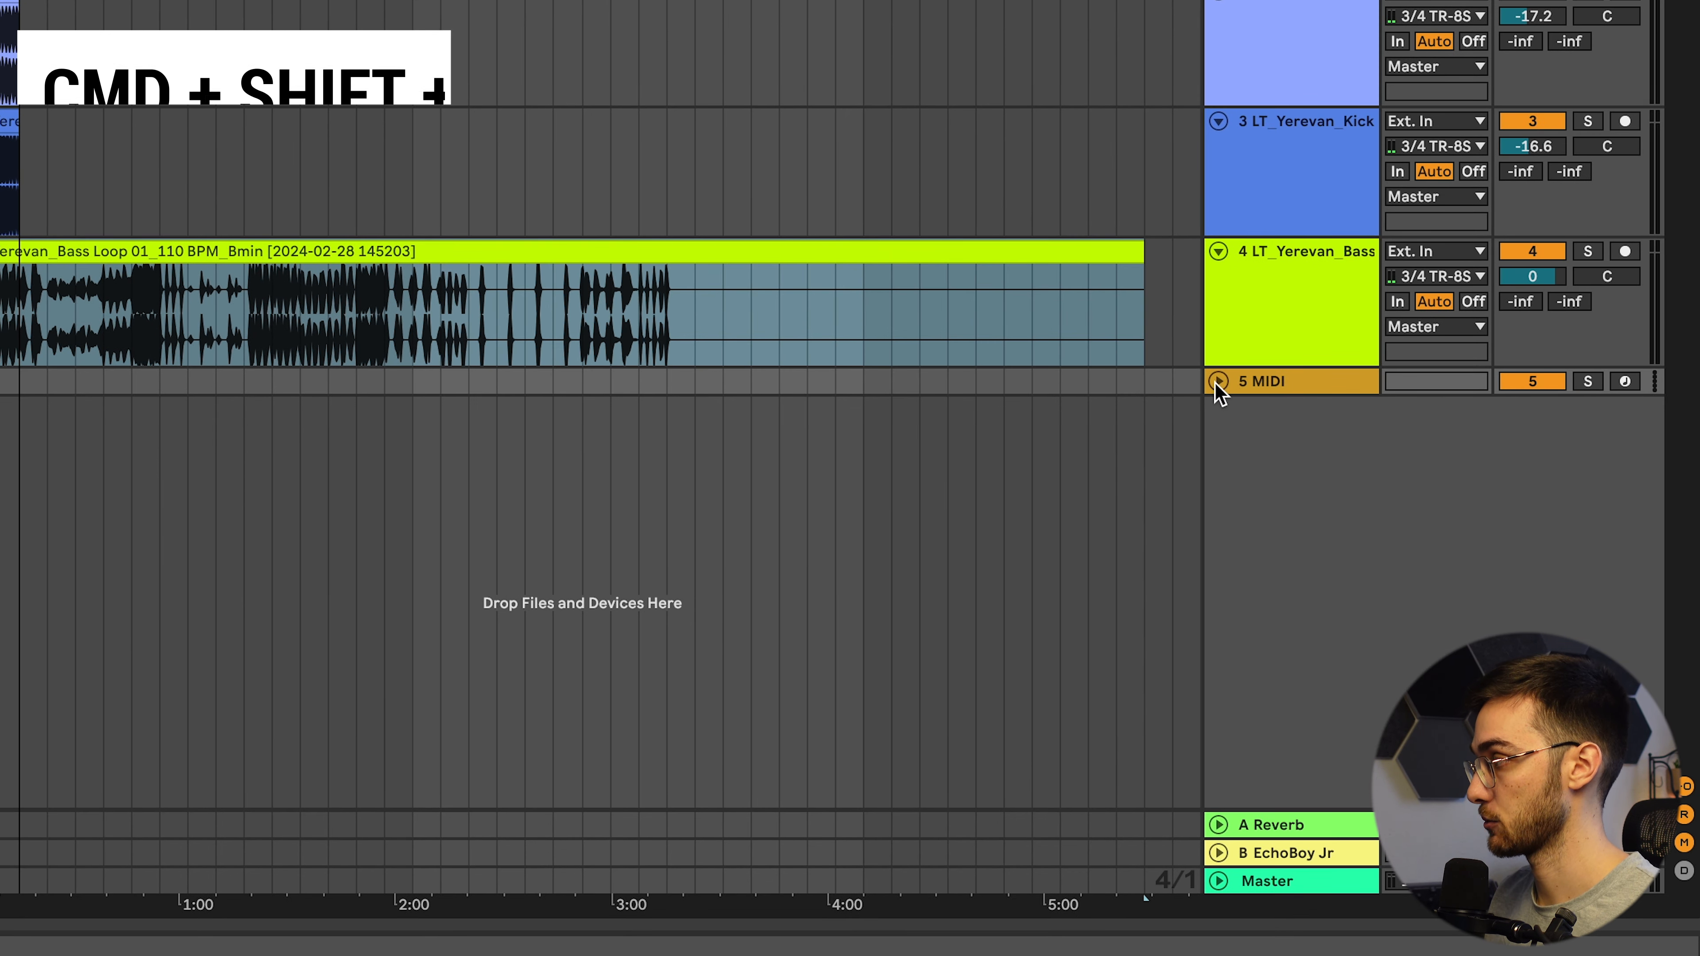
pyautogui.click(1467, 403)
pyautogui.click(1261, 429)
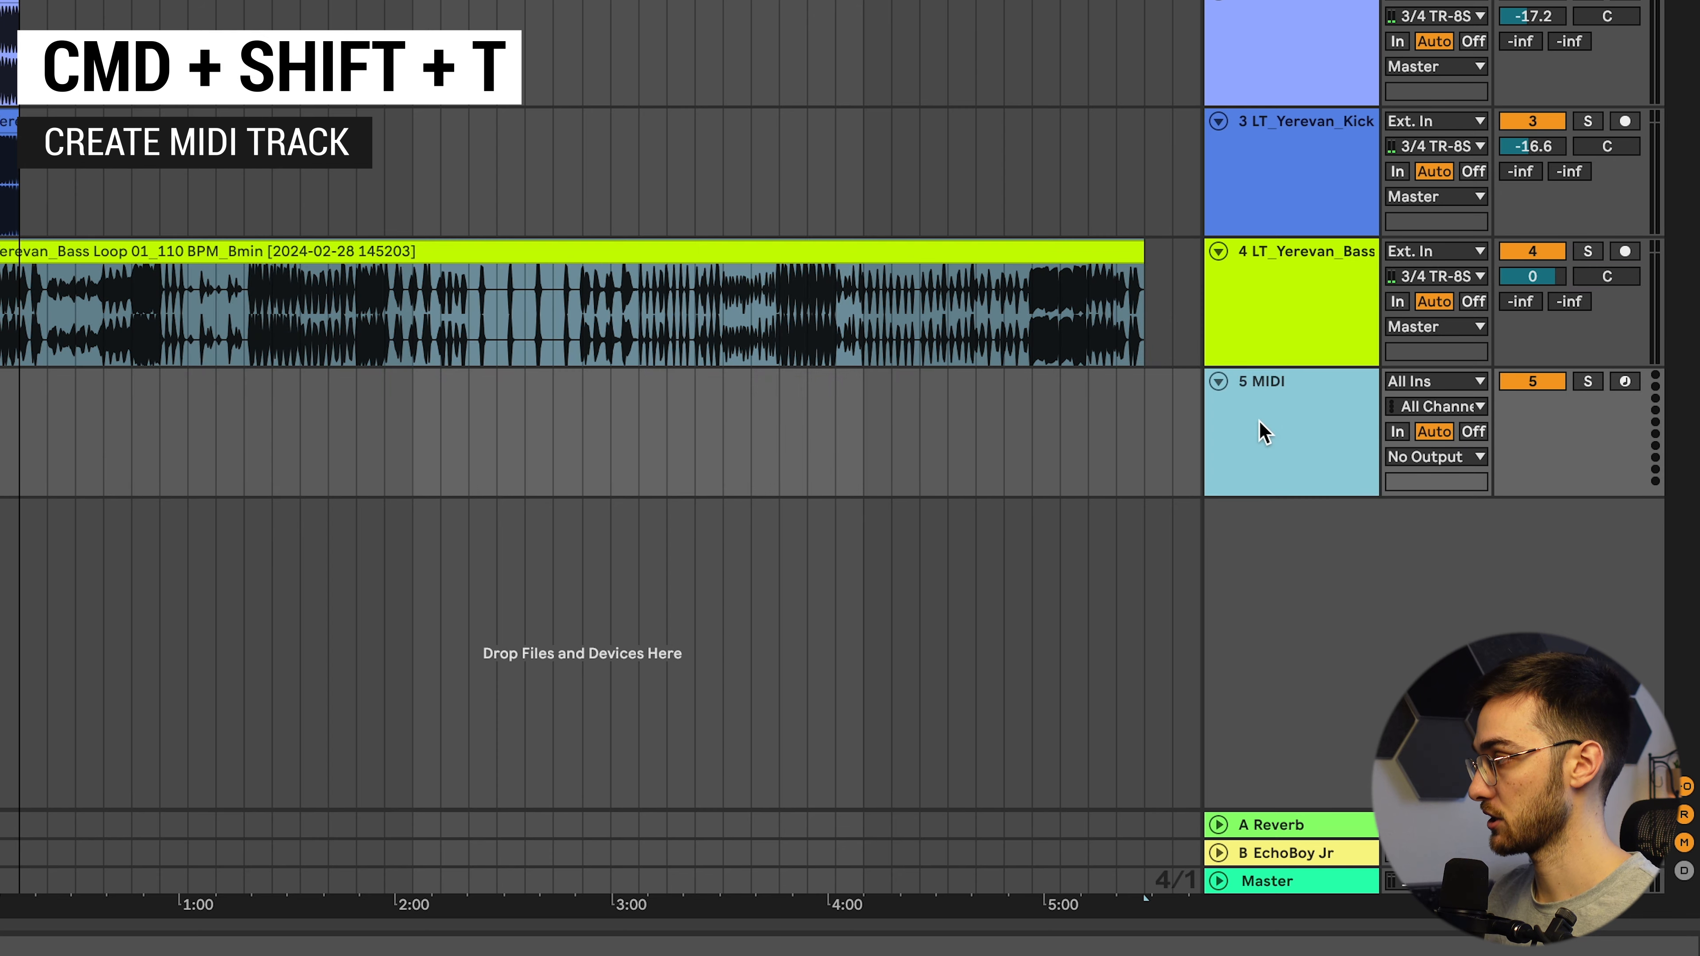
pyautogui.moveTo(1062, 250); pyautogui.dragTo(4, 955)
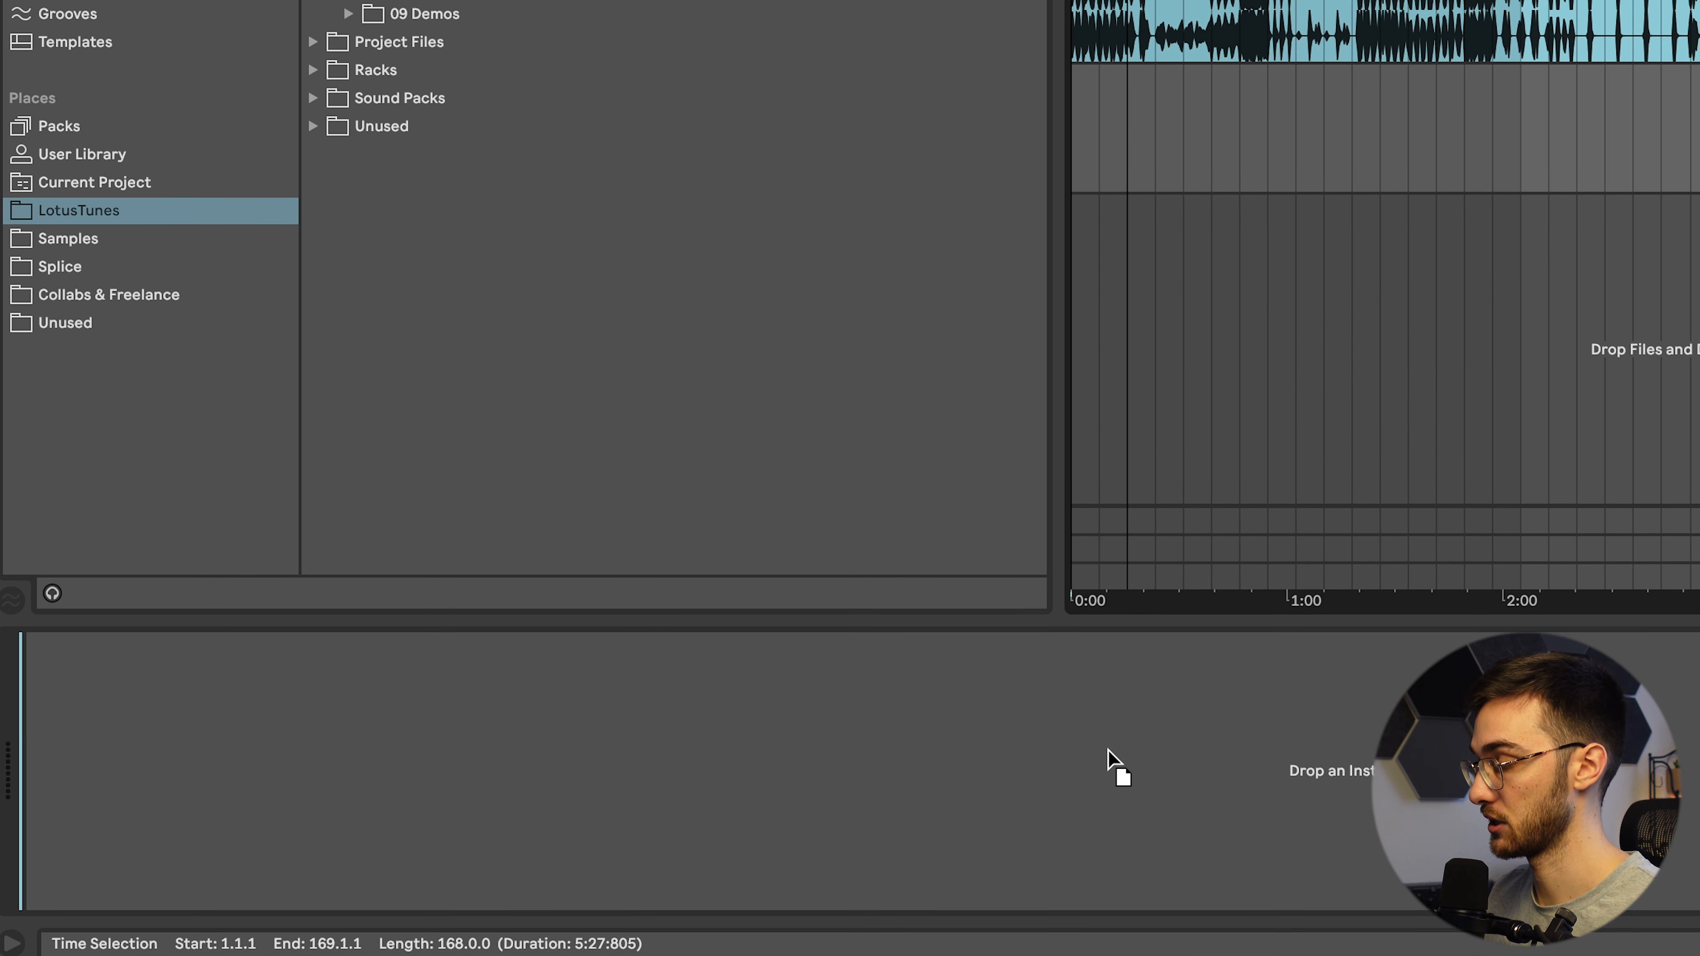
pyautogui.moveTo(1108, 760); pyautogui.dragTo(1111, 759)
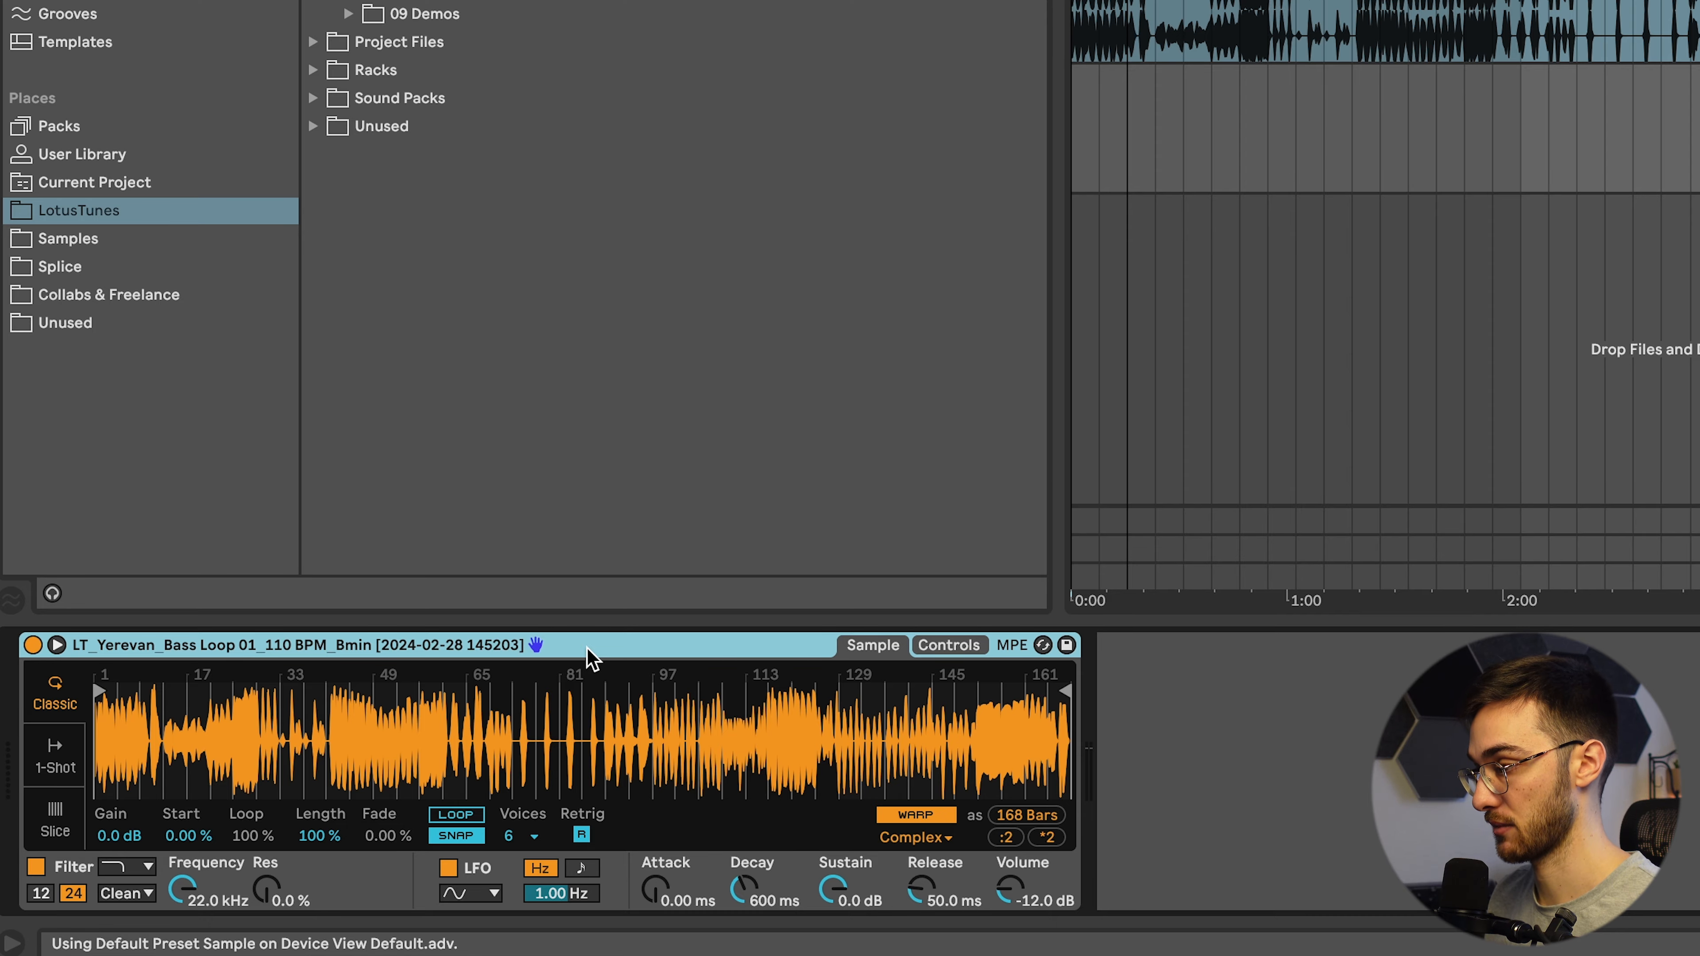
# Delete the original bass audio track that holds the consolidated clip.
pyautogui.click(1433, 370)
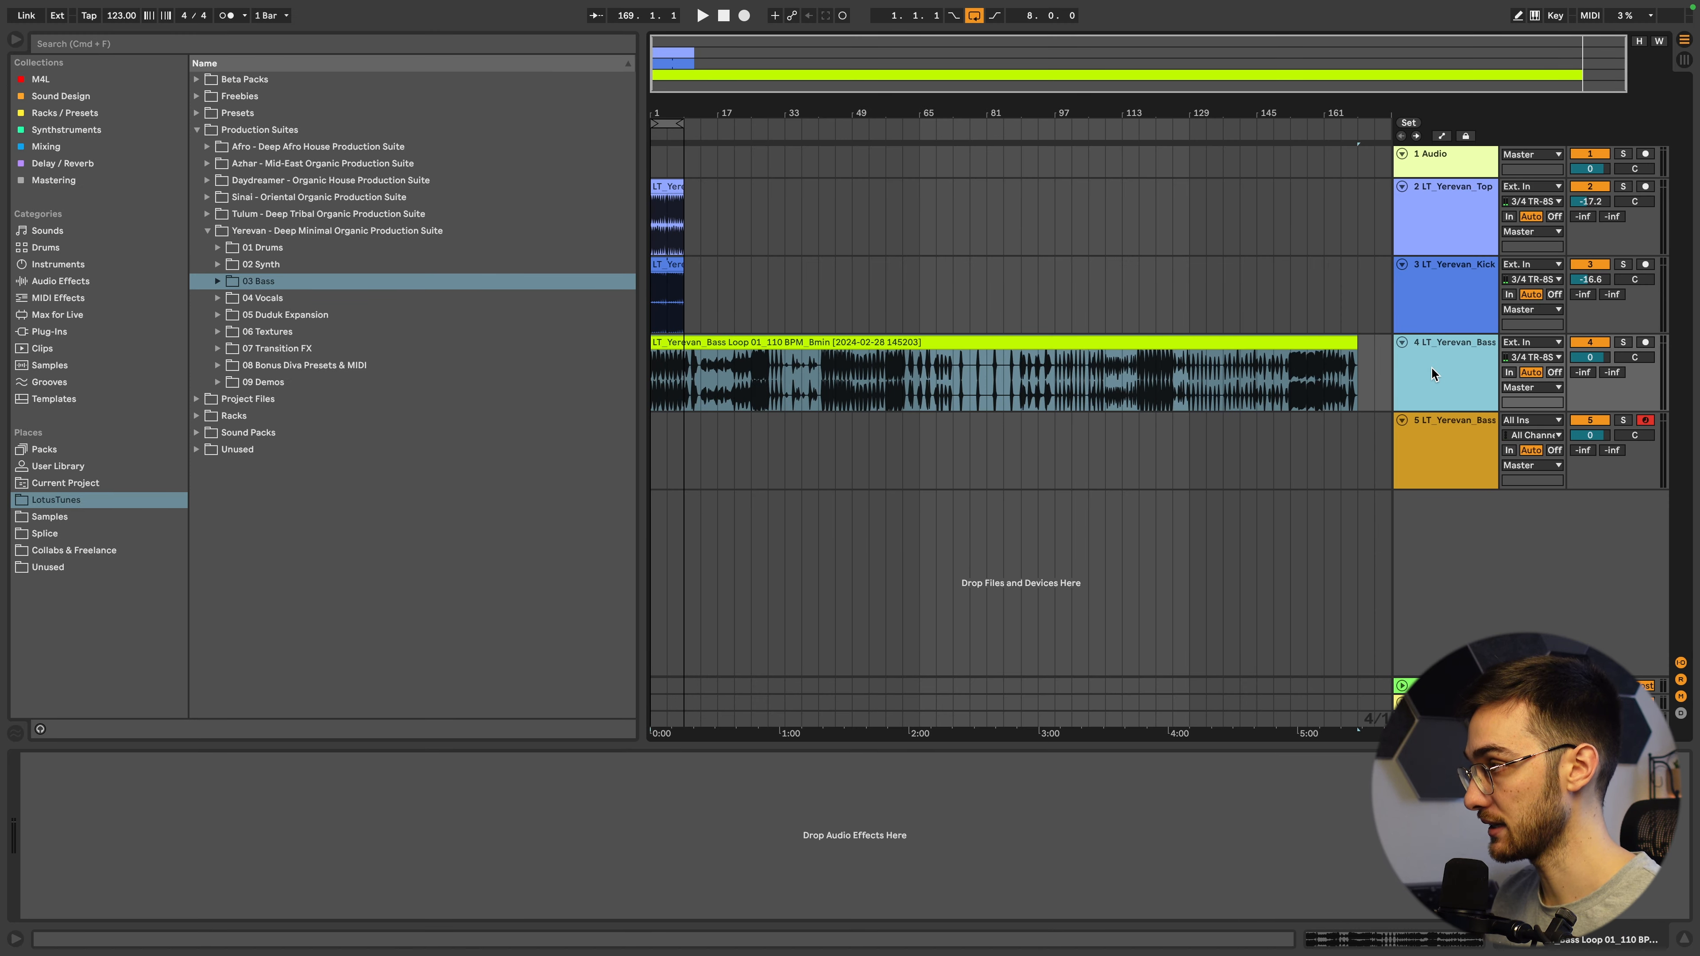
pyautogui.click(1305, 361)
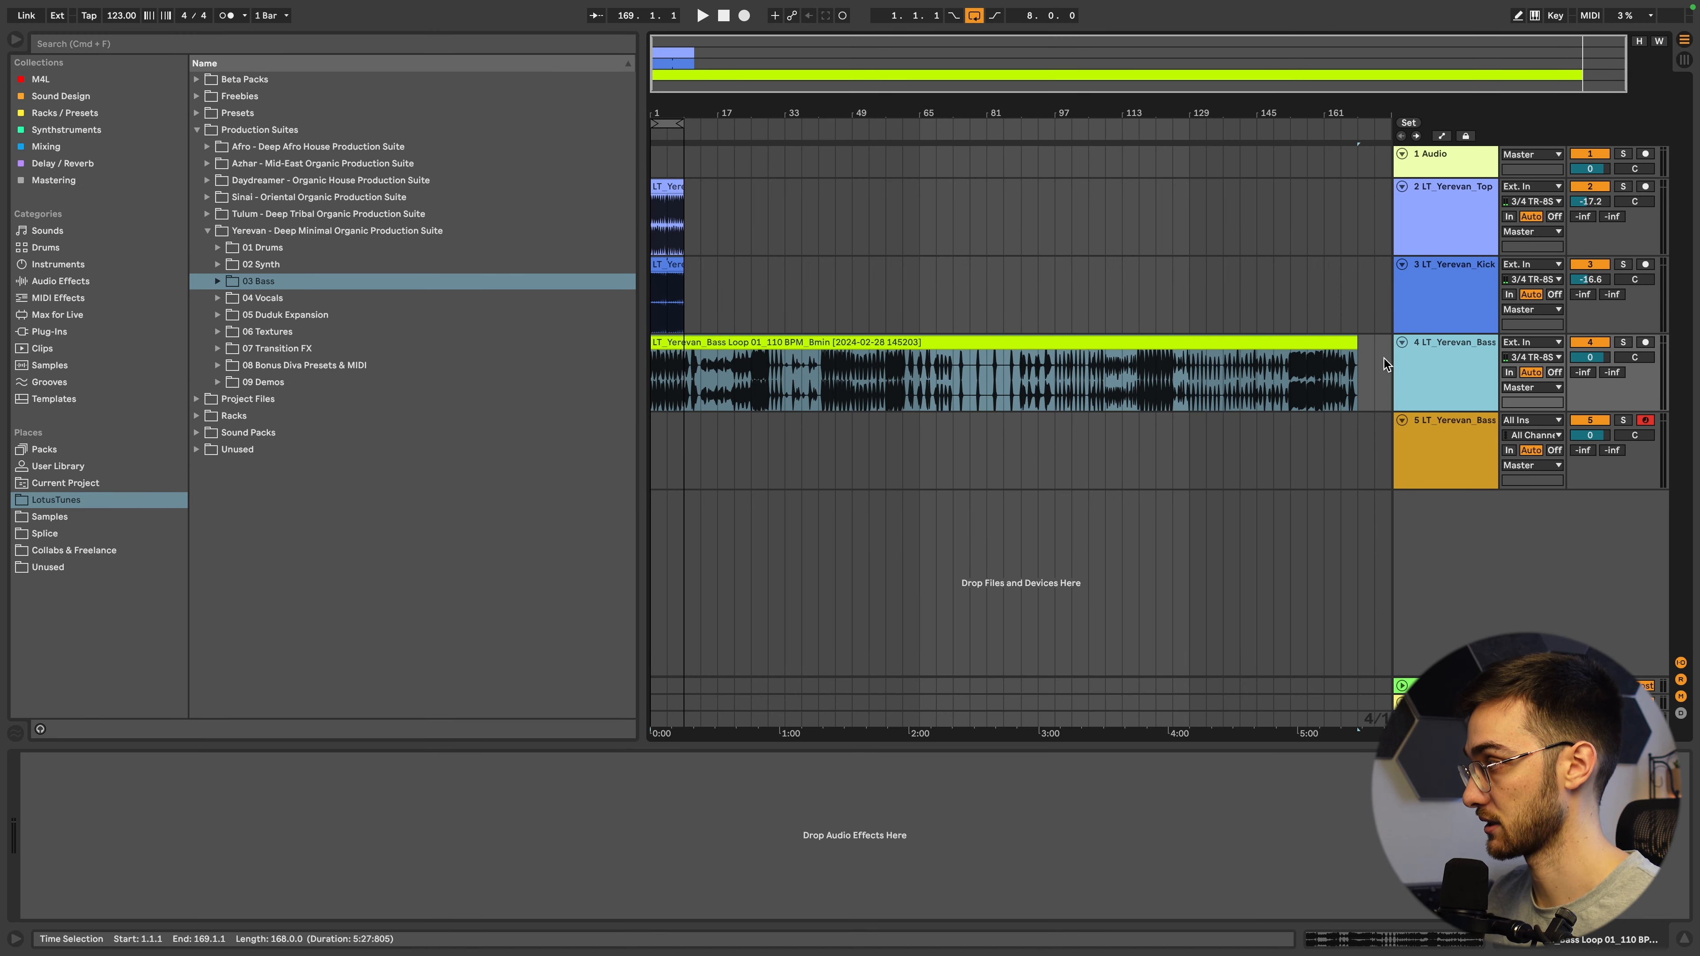
pyautogui.press('Delete')
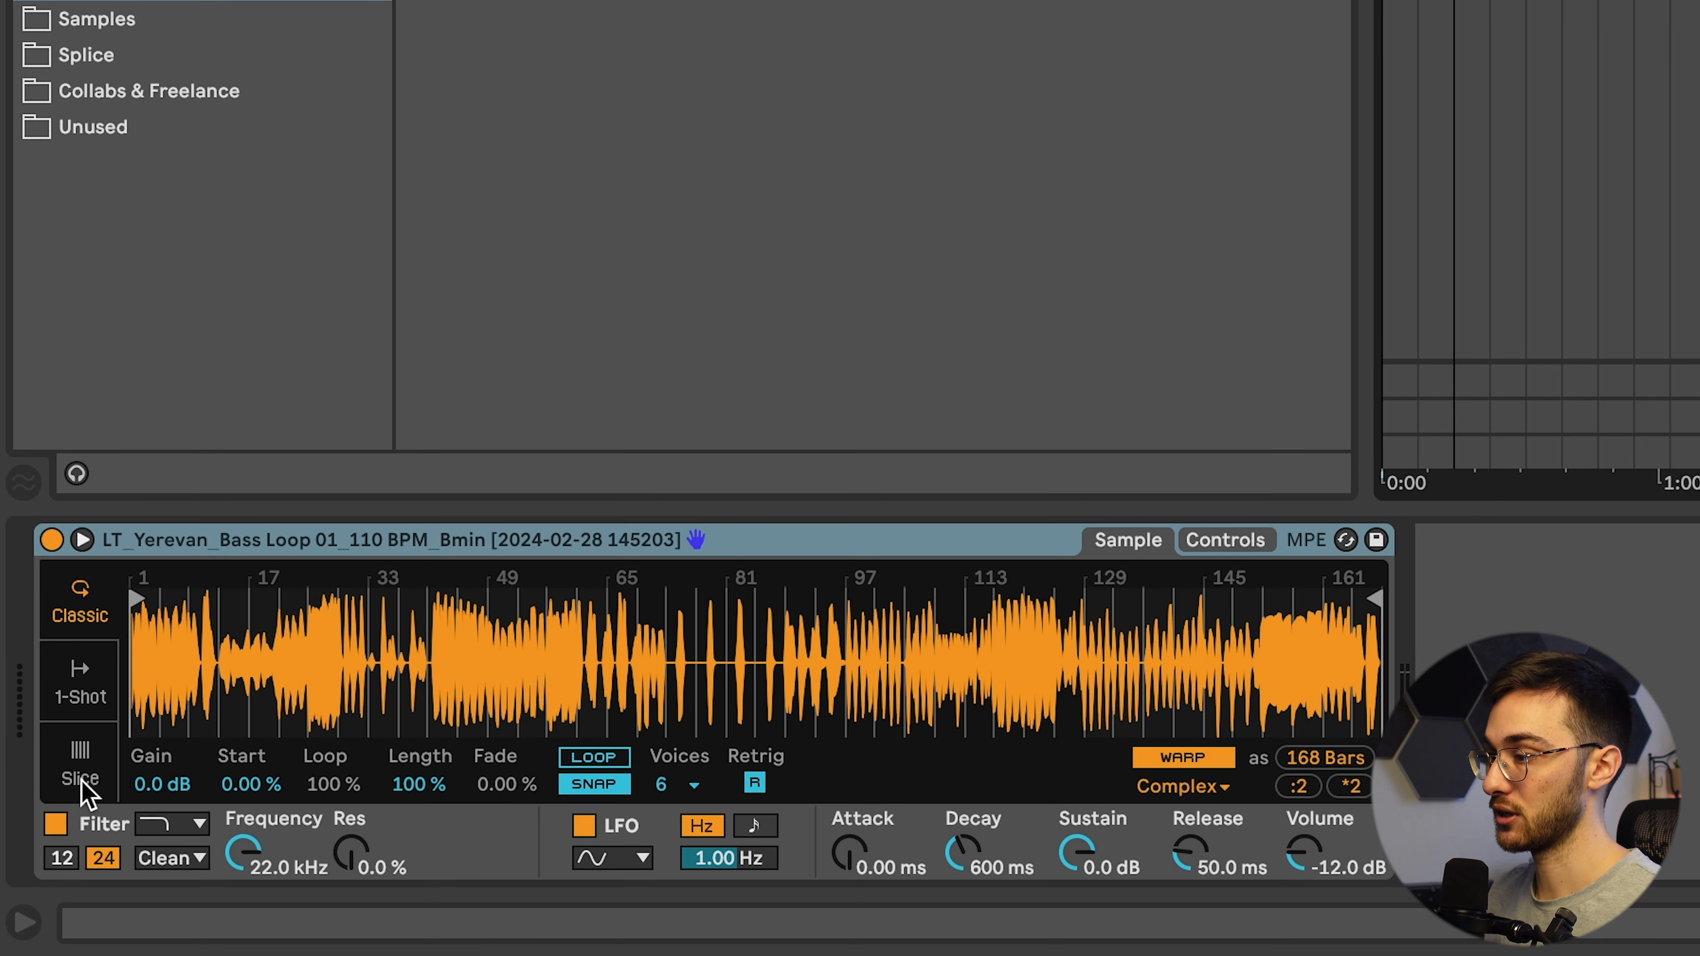
# Slice the bass sample by transients at 46 % sensitivity and insert the Sting 2022 pattern generator before it.
pyautogui.click(81, 770)
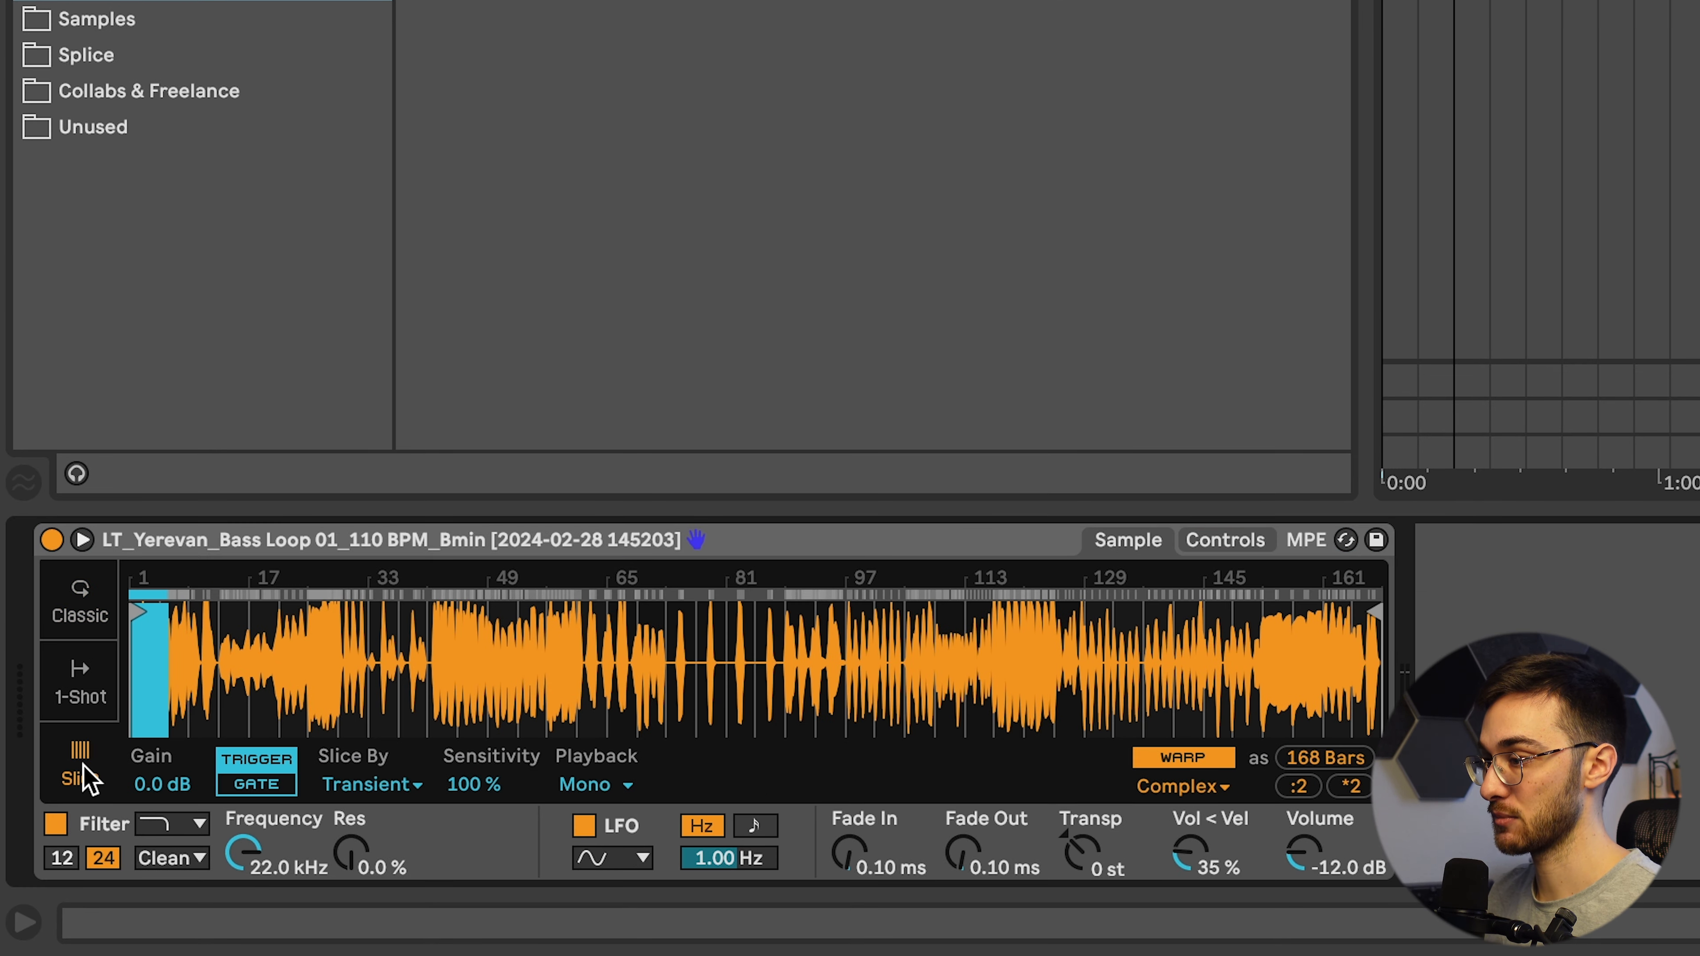
pyautogui.moveTo(471, 785)
pyautogui.mouseDown()
pyautogui.moveTo(470, 831)
pyautogui.moveTo(470, 794)
pyautogui.mouseUp()
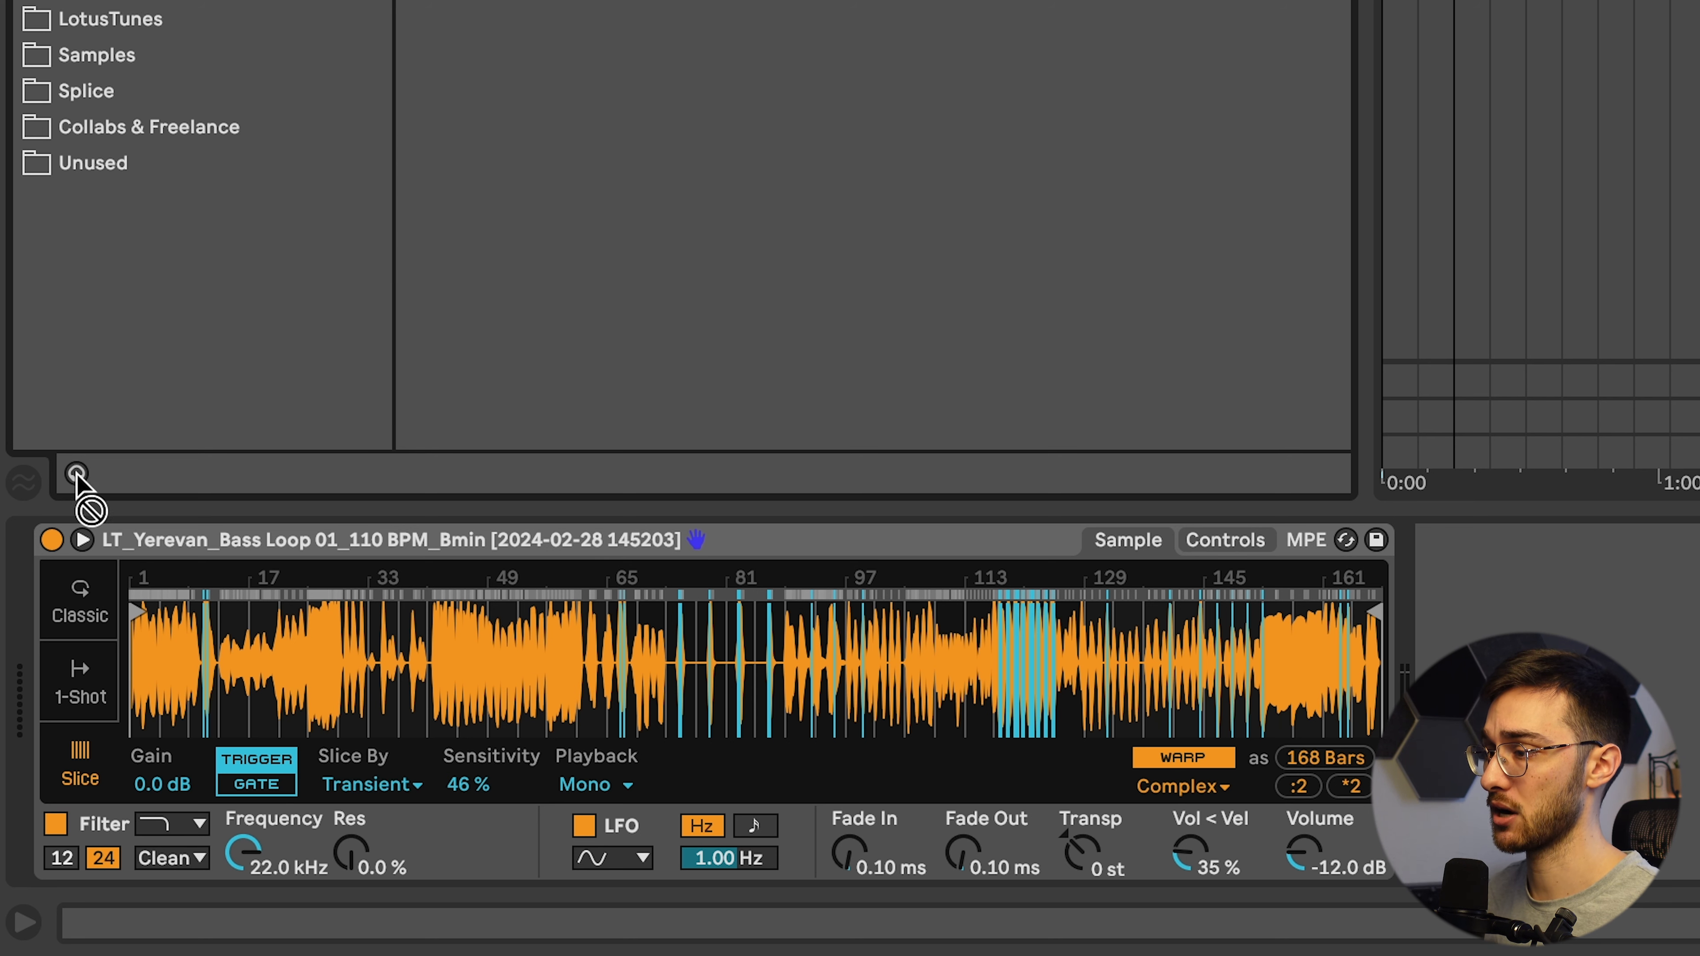
pyautogui.moveTo(80, 495); pyautogui.dragTo(30, 668)
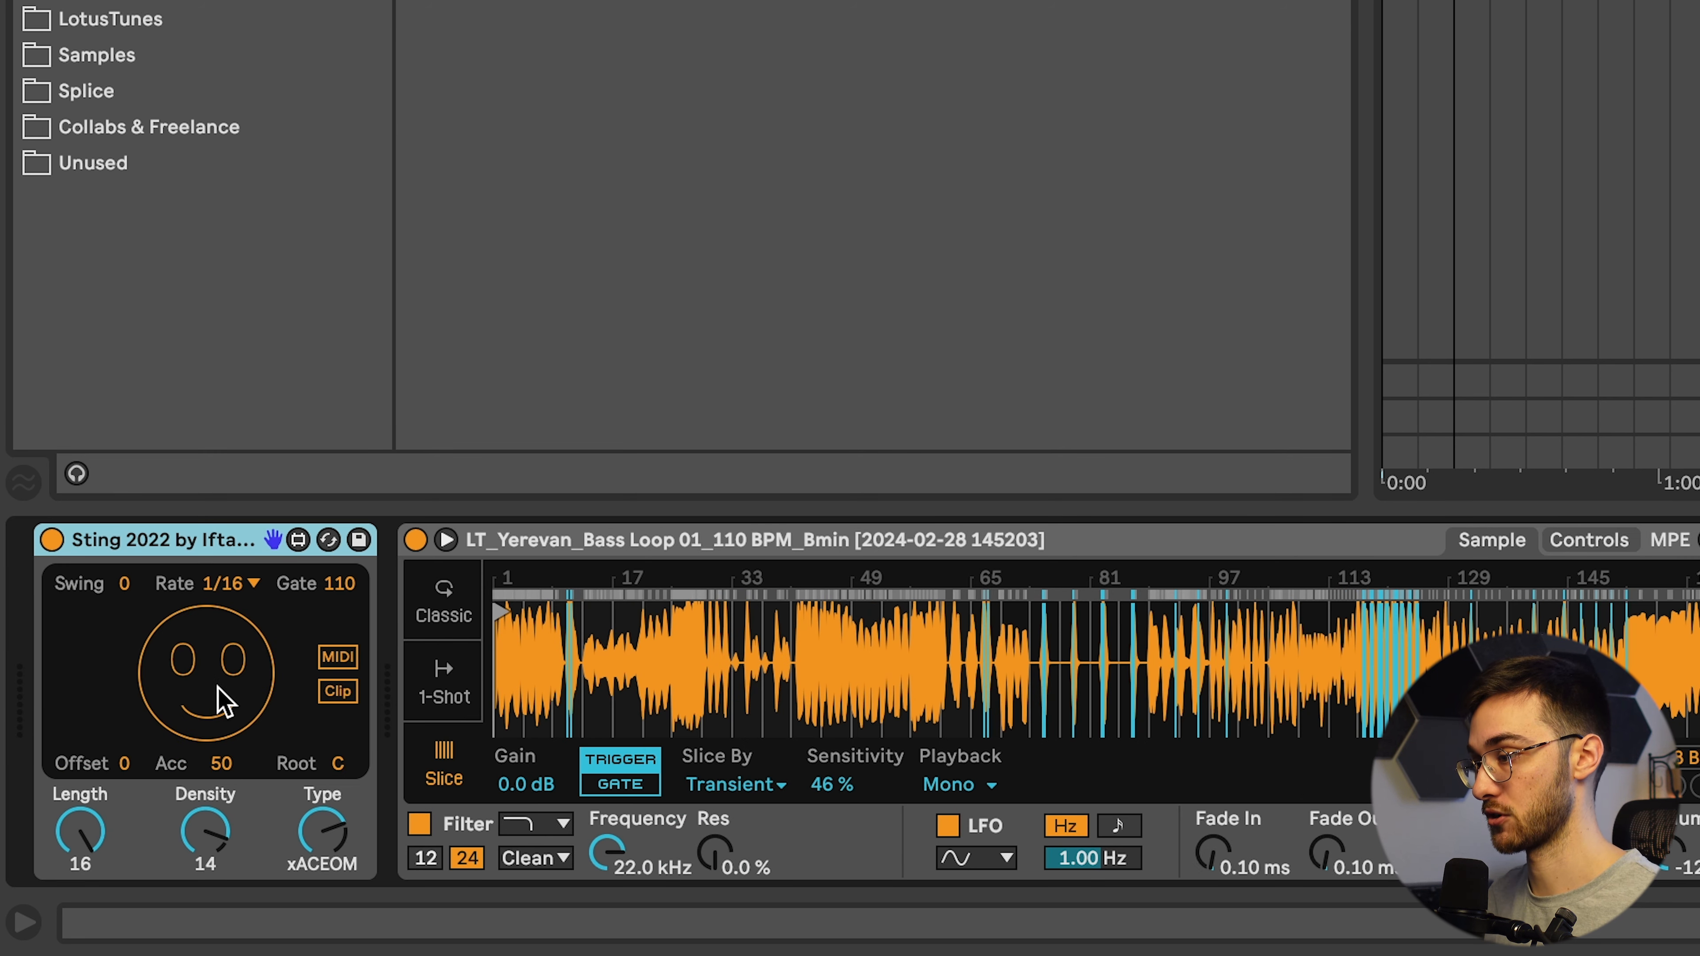
# Try the Rozzer step sequencer between Sting and the sliced bass sample.
pyautogui.moveTo(433, 555); pyautogui.dragTo(450, 696)
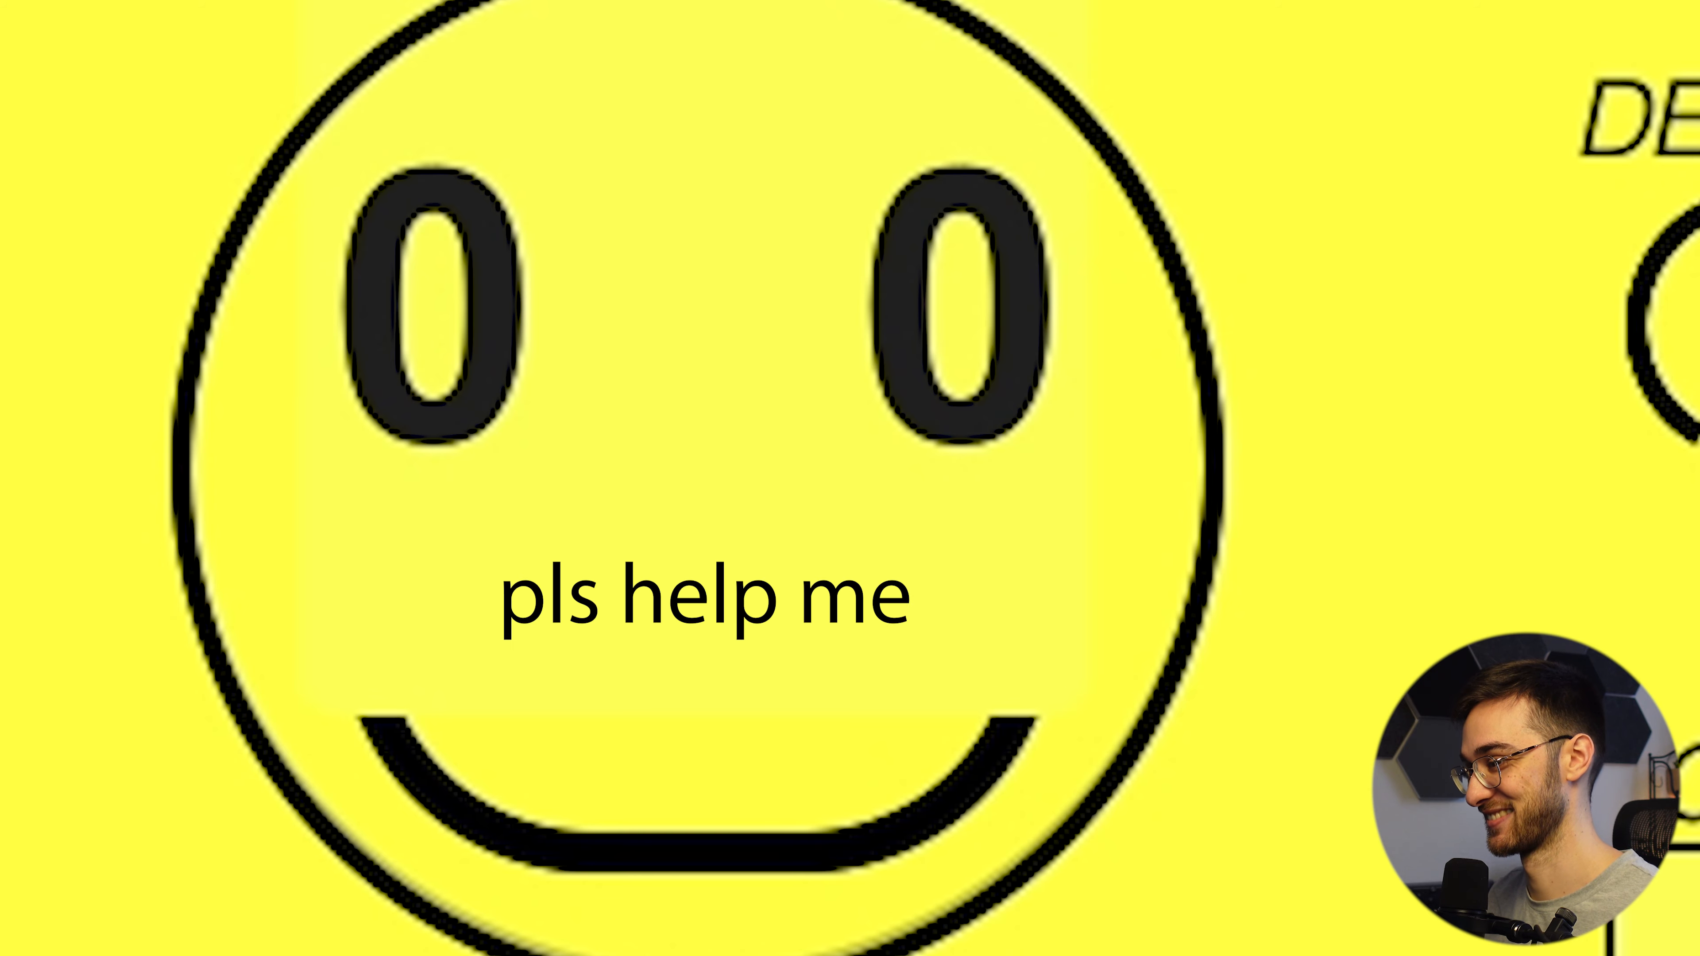
pyautogui.press('Delete')
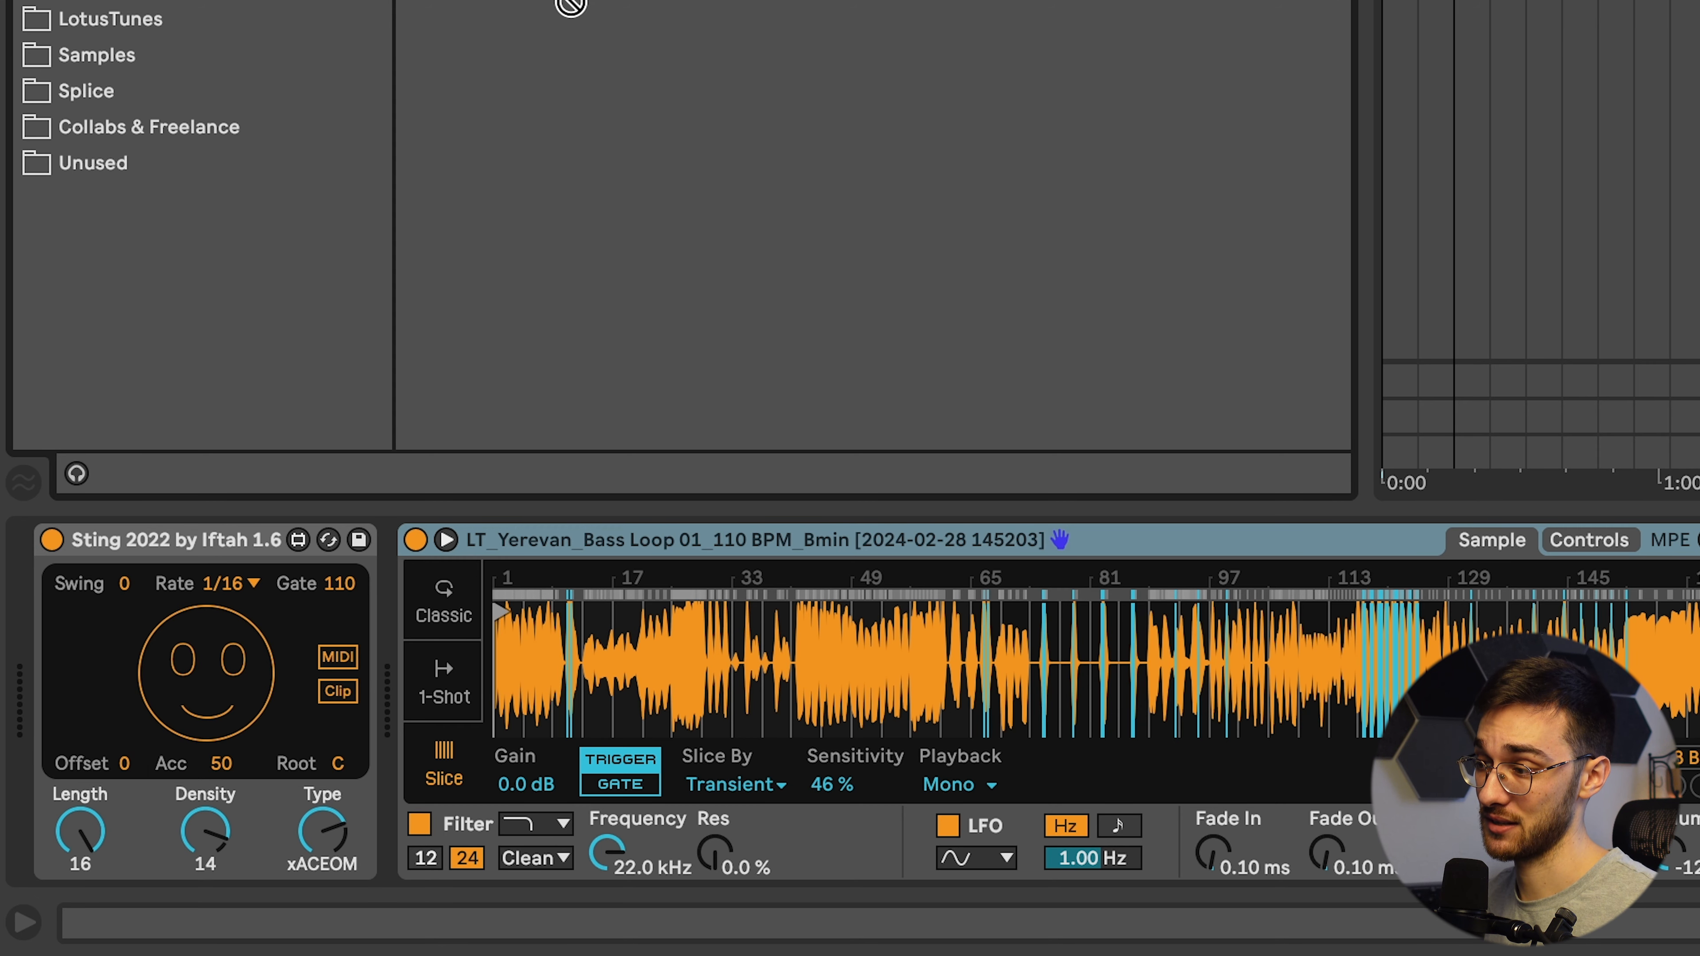
pyautogui.moveTo(570, 6); pyautogui.dragTo(505, 668)
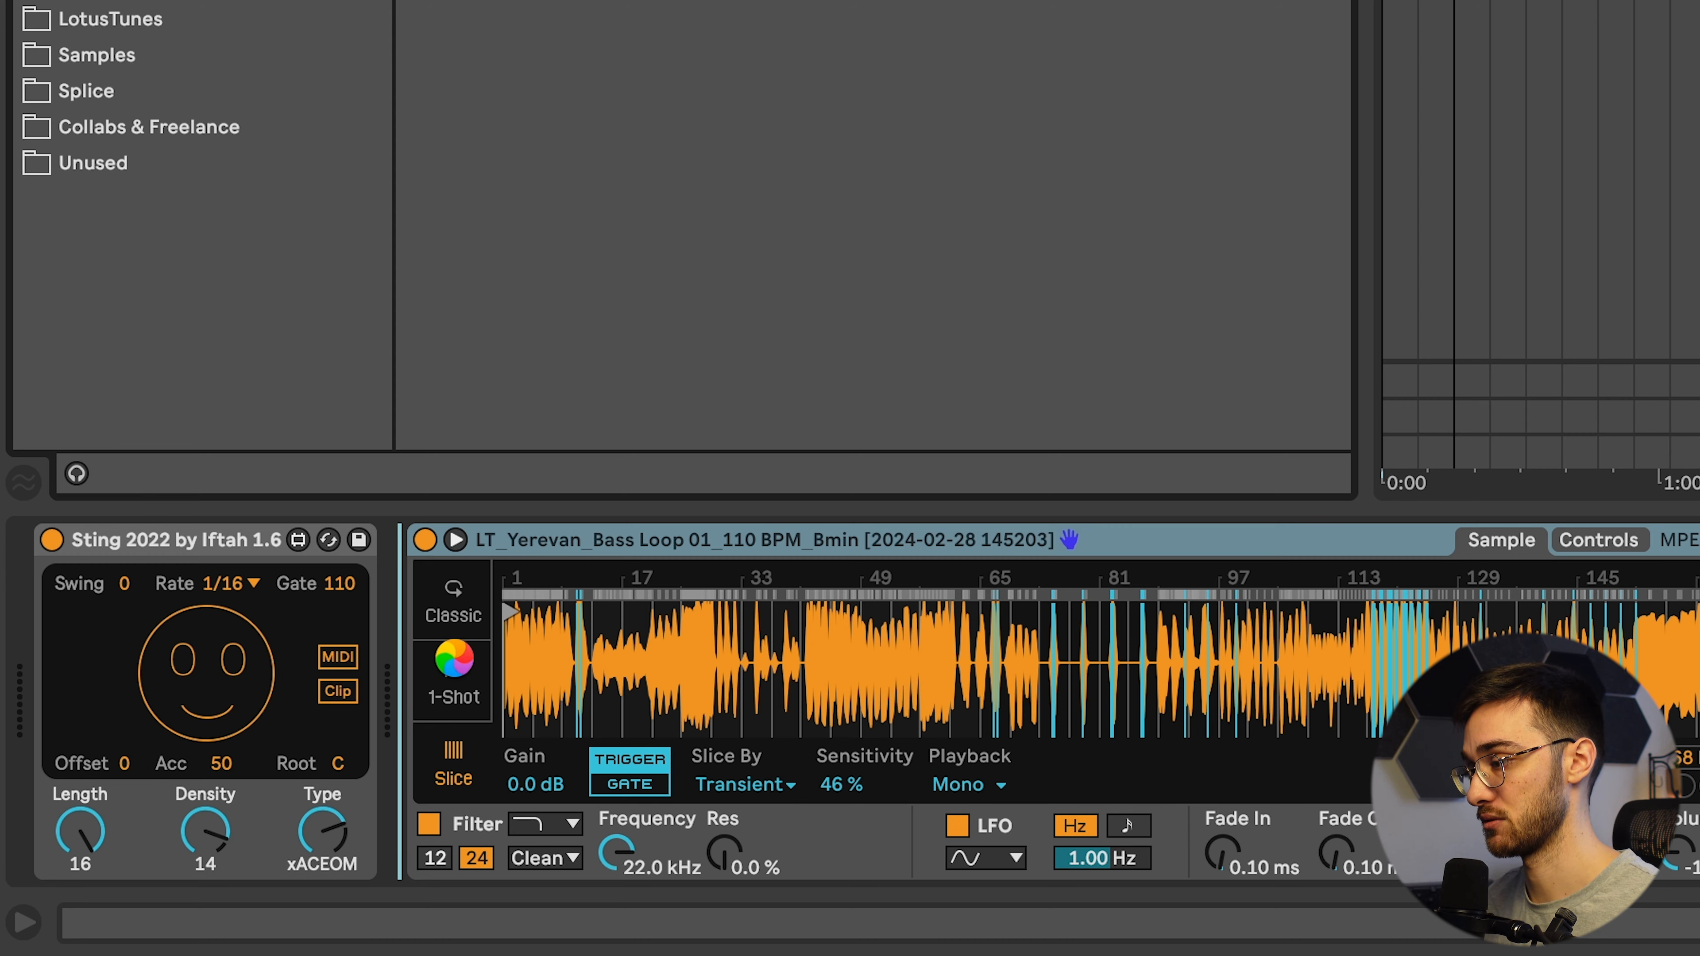
pyautogui.click(1665, 786)
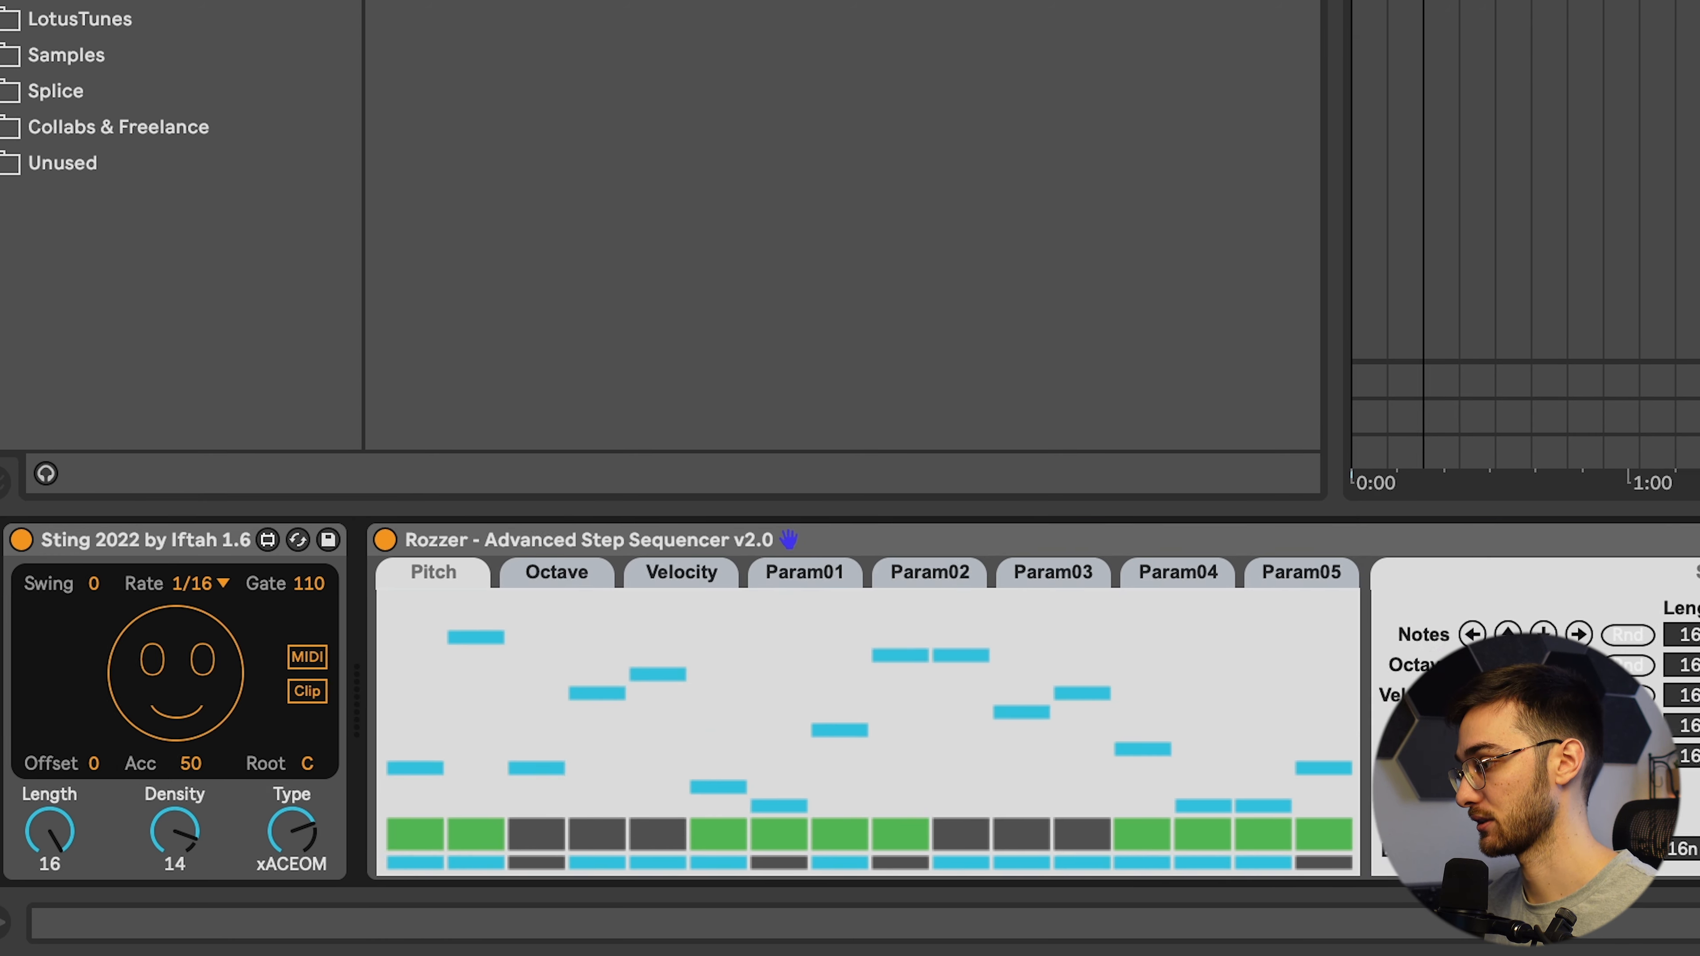
pyautogui.click(1665, 786)
pyautogui.click(1032, 788)
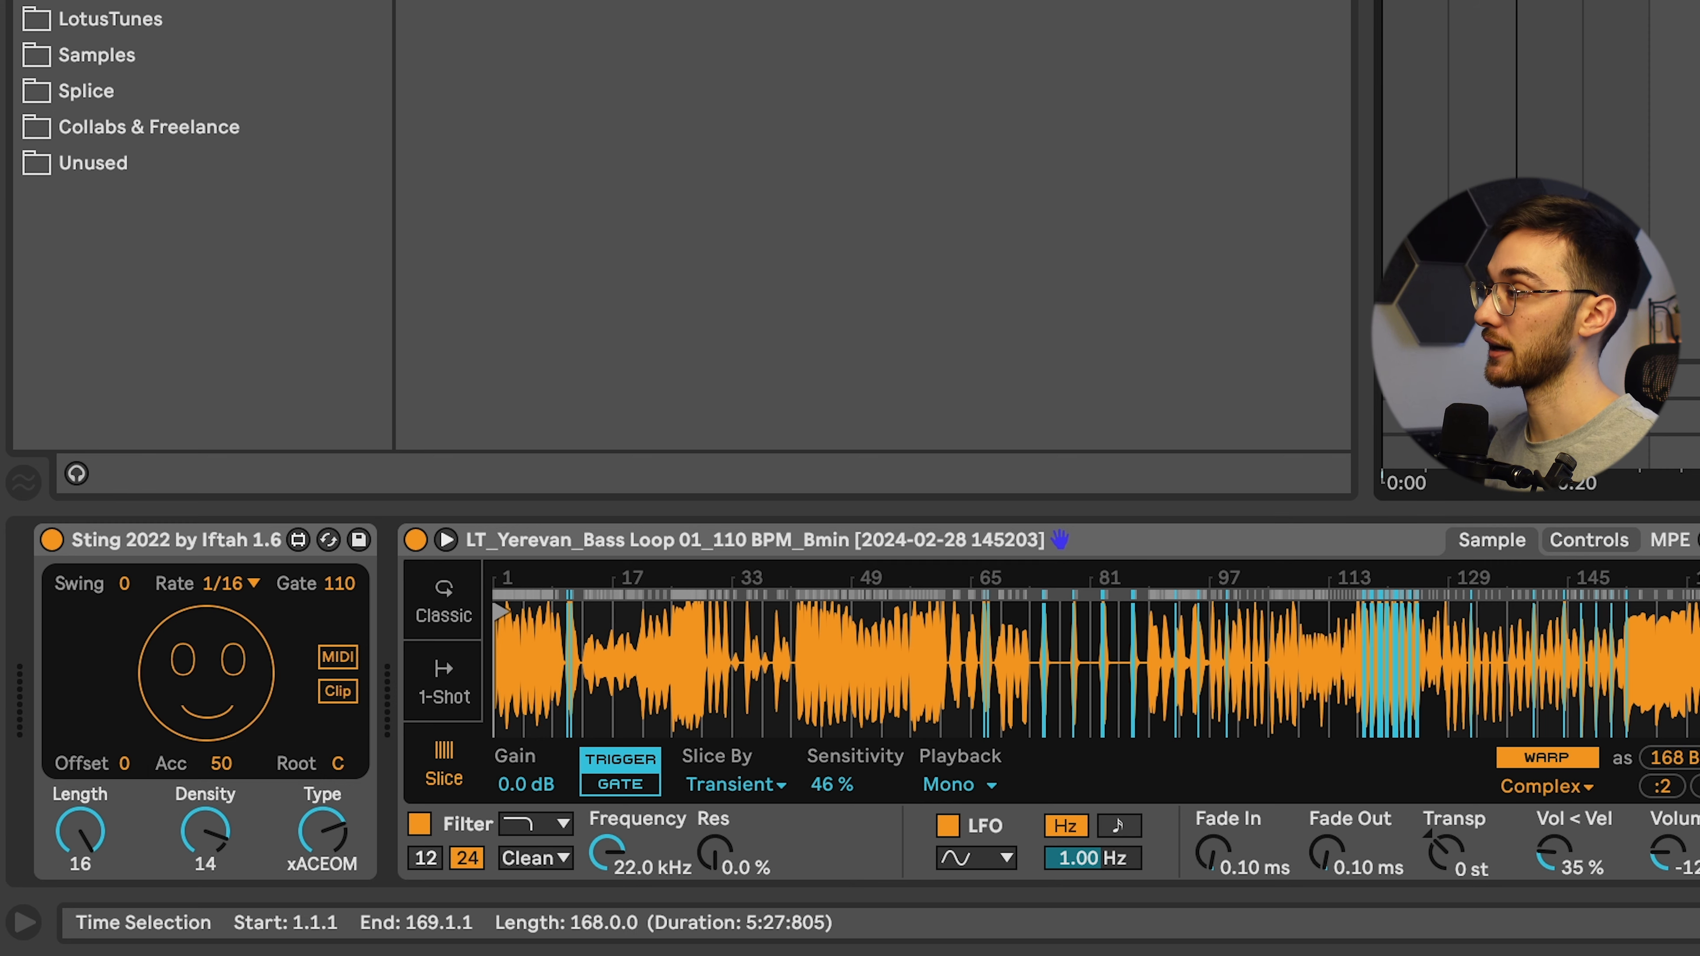
# Play the arrangement from the start and set the slices' fade in to 8.83 ms and fade out to 2.00 s.
pyautogui.click(1384, 3)
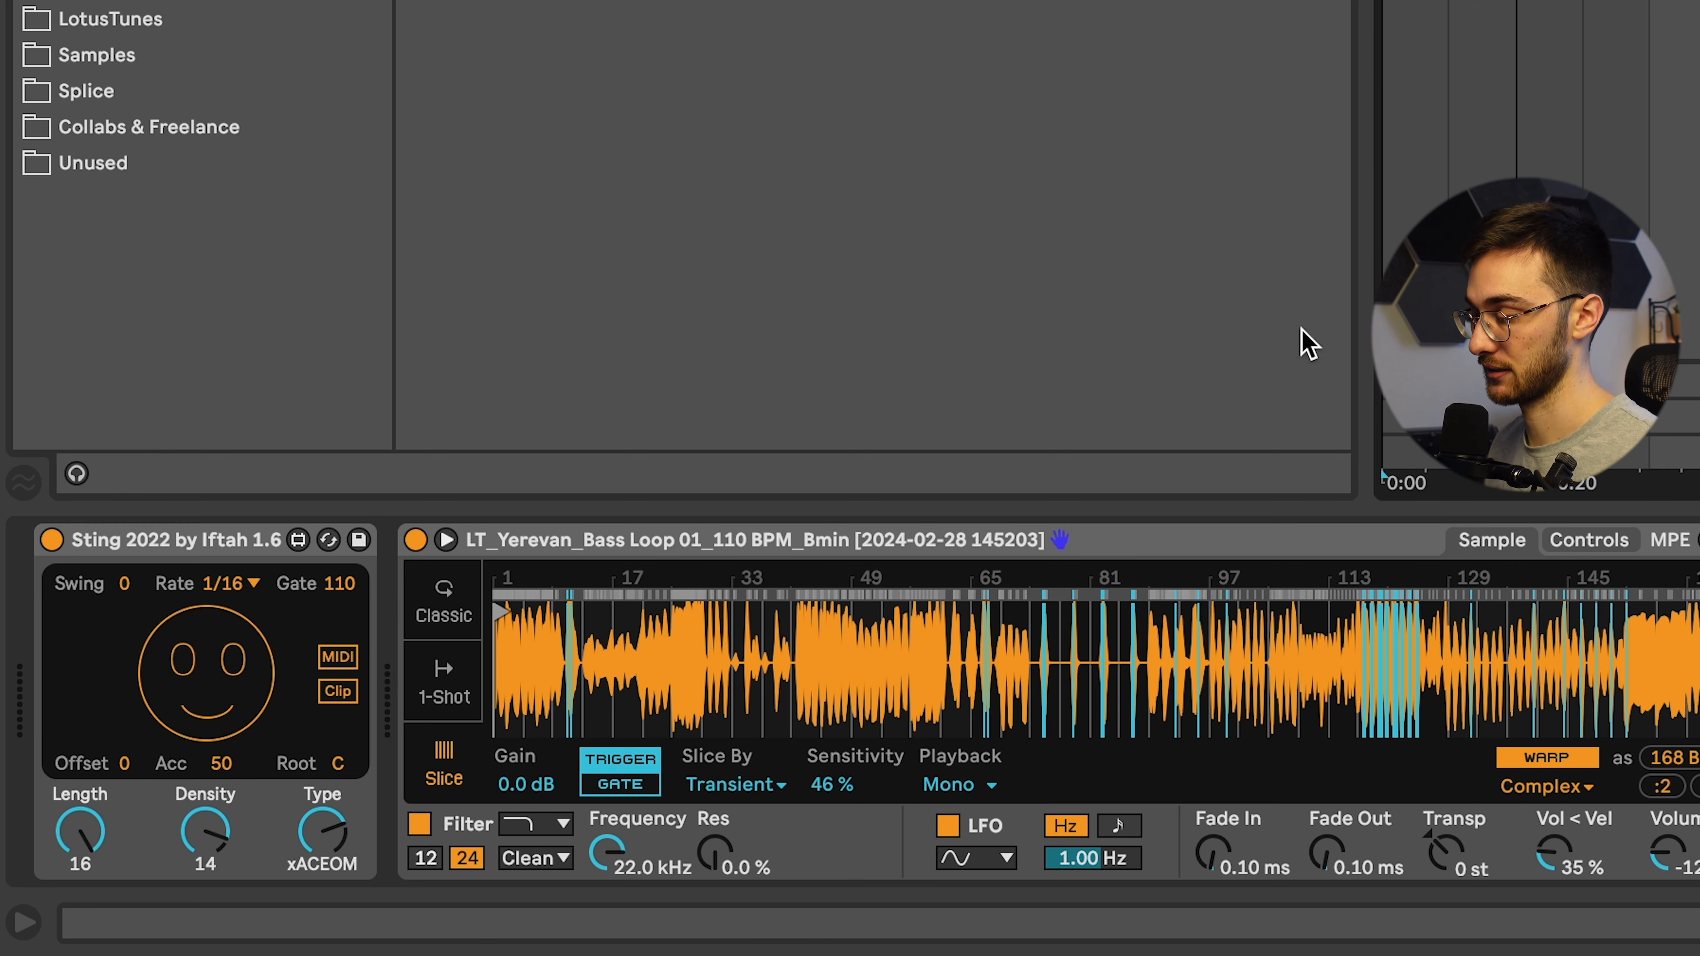
pyautogui.press('space')
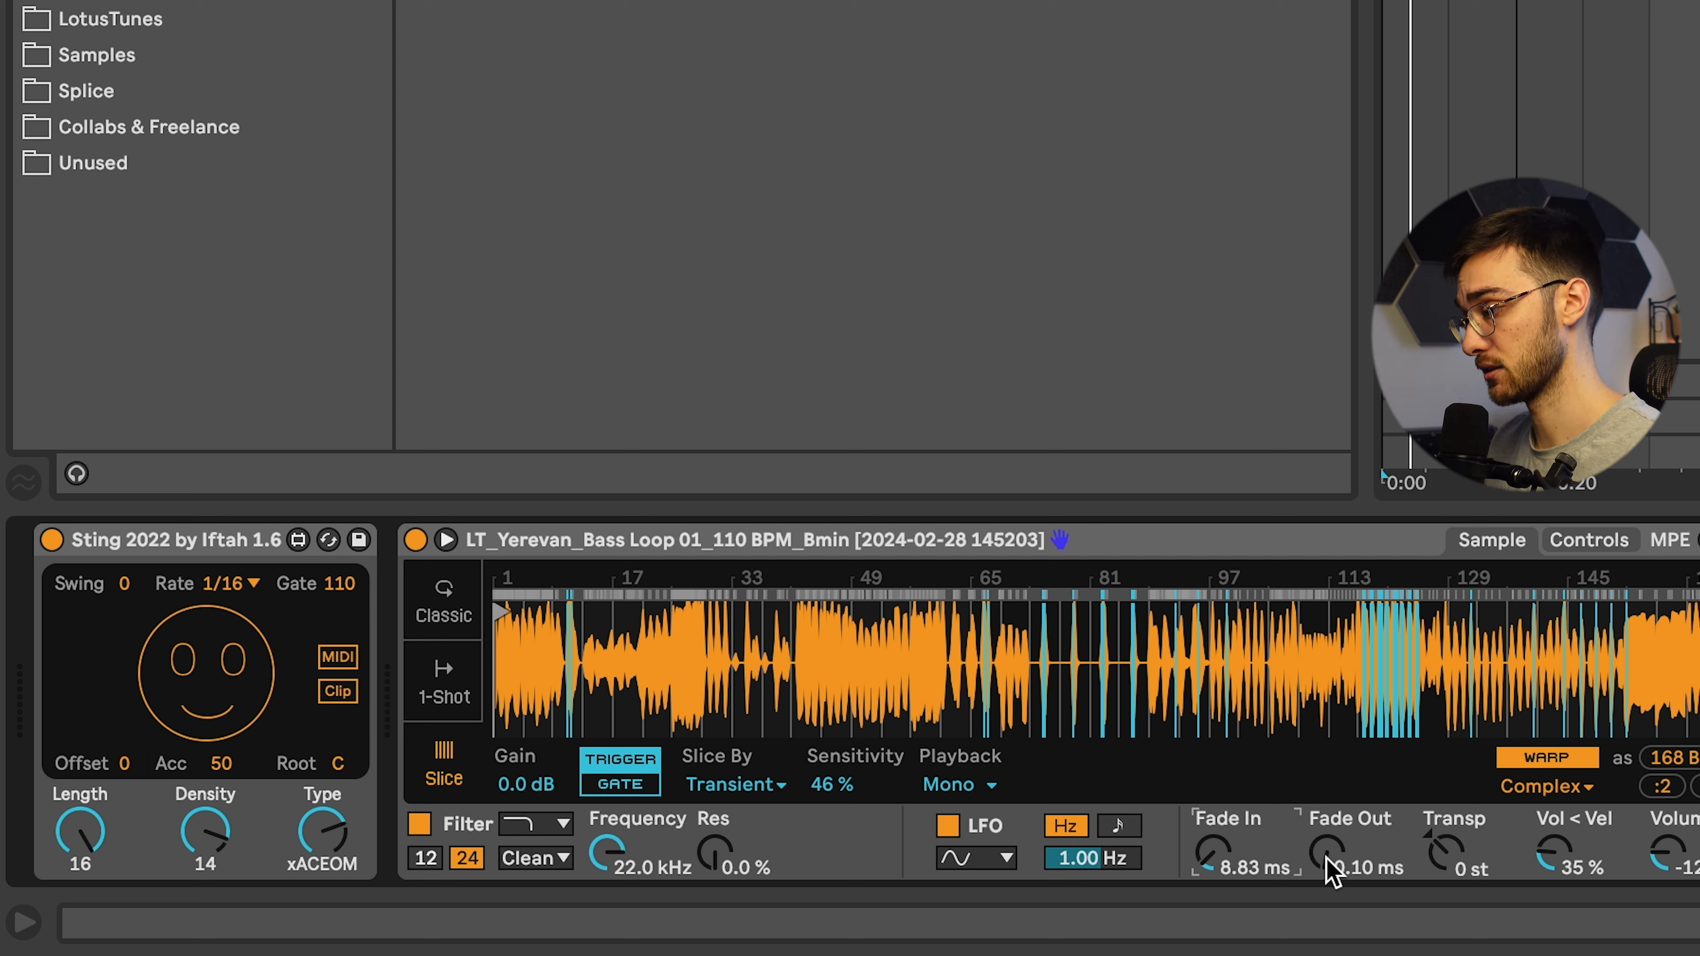
pyautogui.moveTo(1328, 861); pyautogui.dragTo(1328, 797)
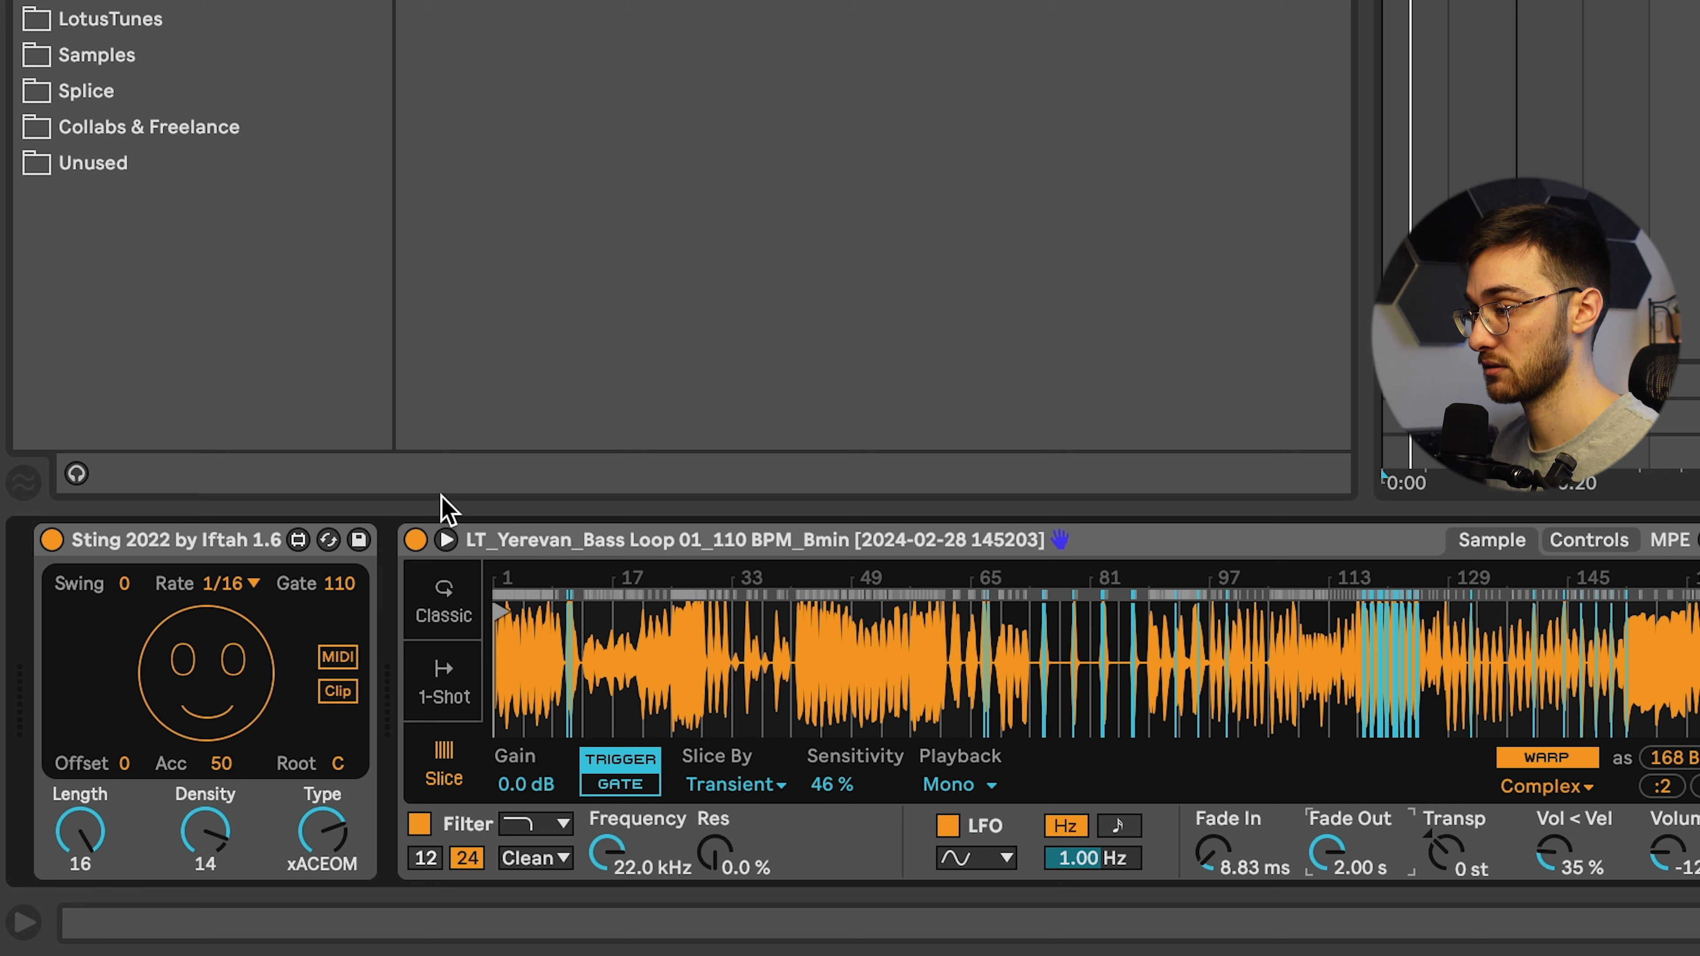
# Set Sting's length to 10 and density to 11, and generate a new pattern during playback.
pyautogui.press('space')
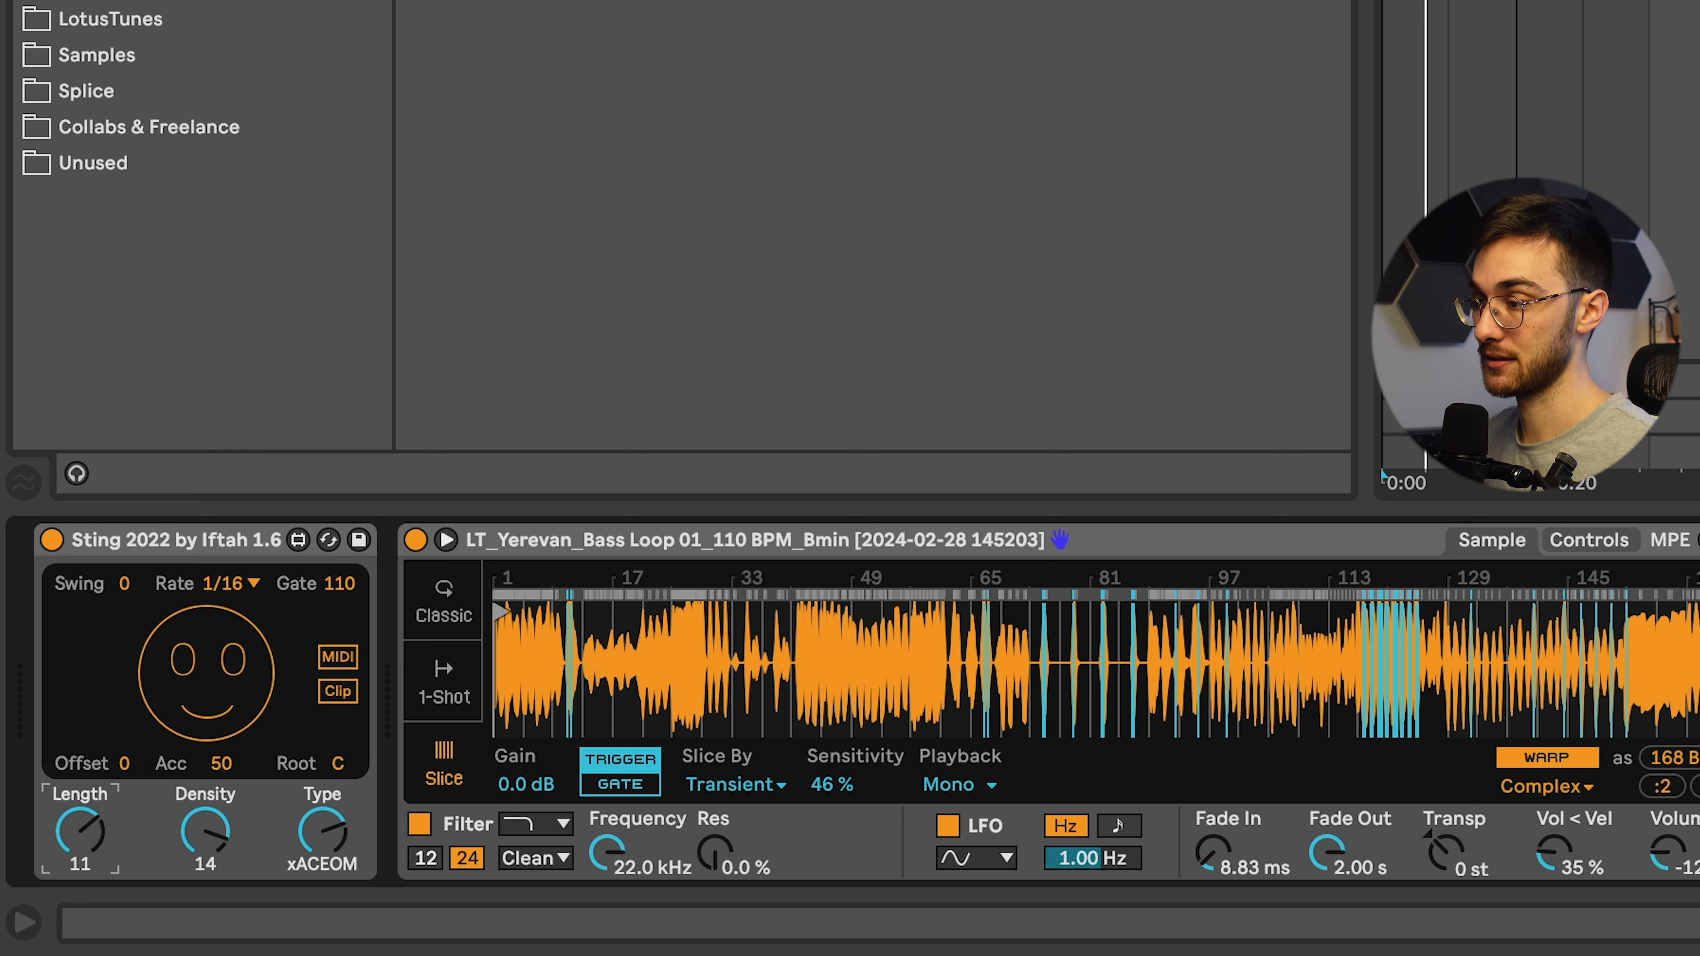
pyautogui.moveTo(222, 848); pyautogui.dragTo(223, 856)
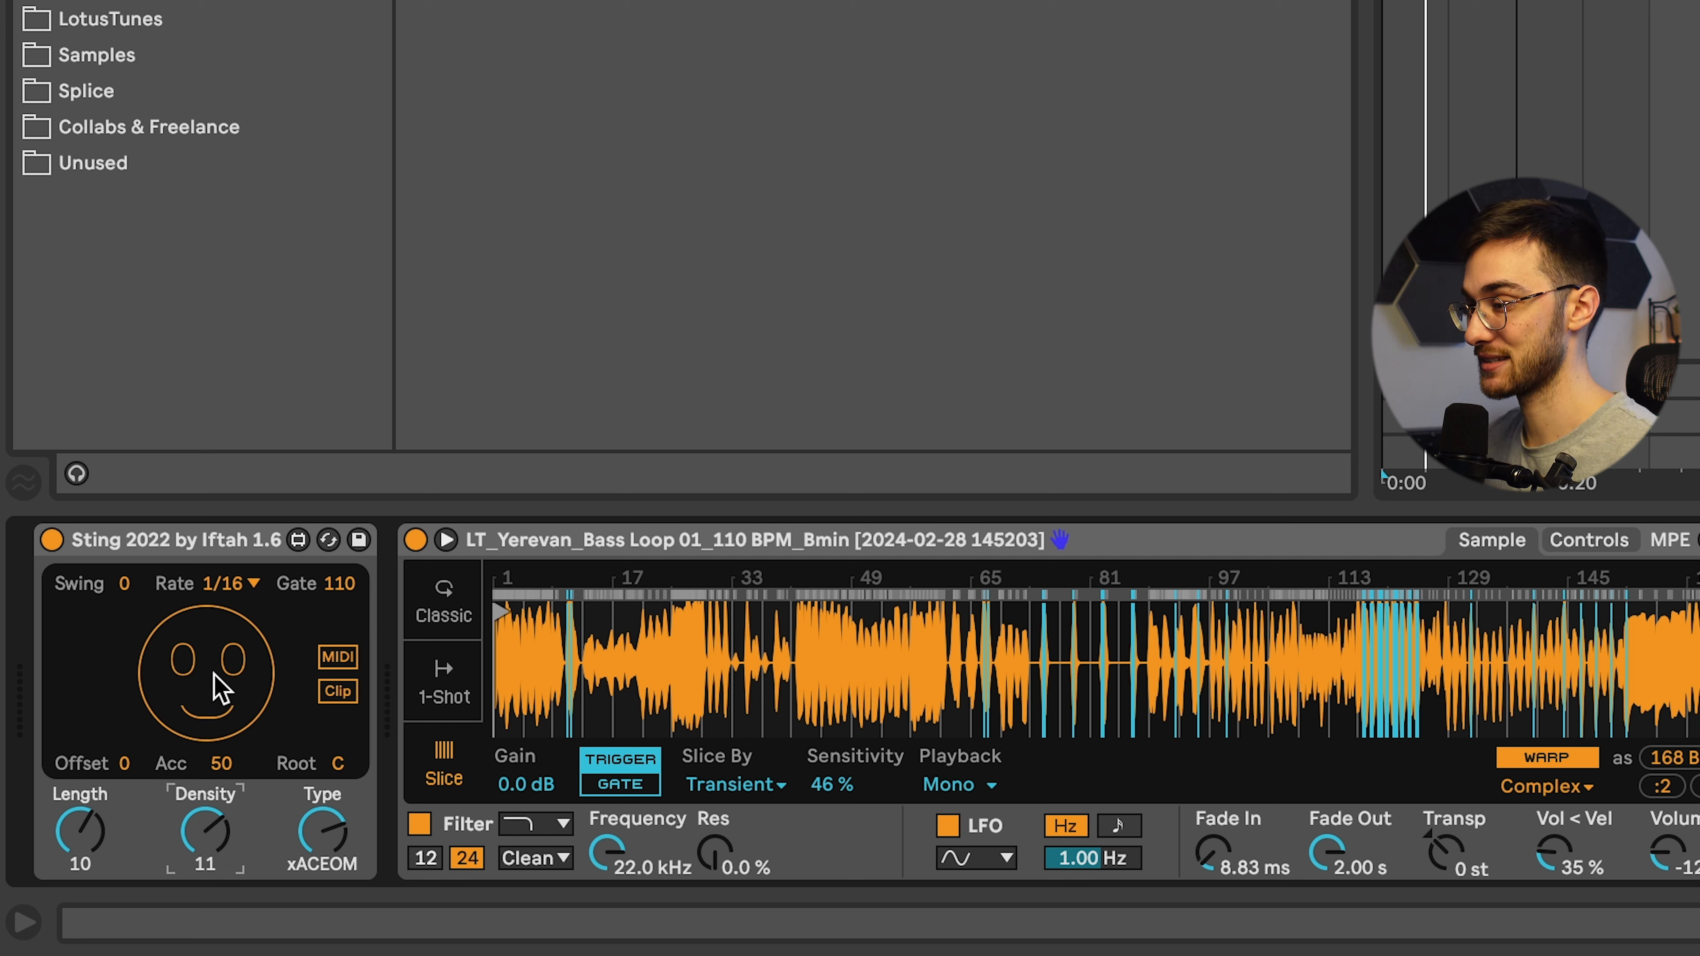
pyautogui.click(225, 664)
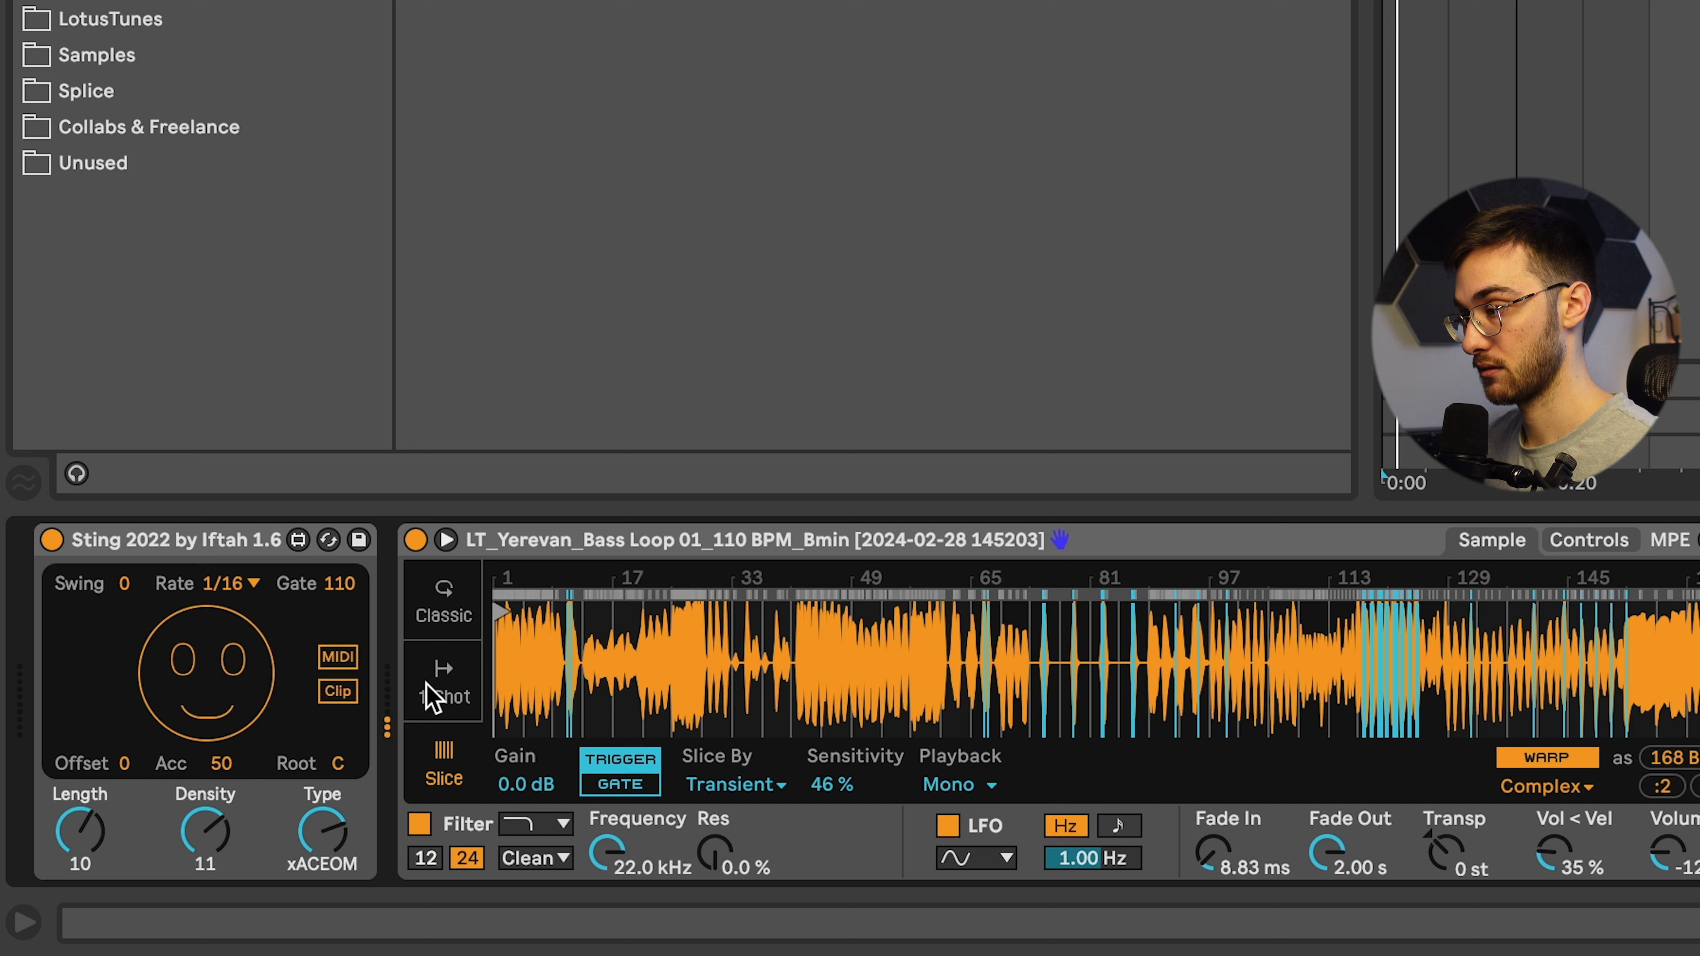
pyautogui.click(520, 630)
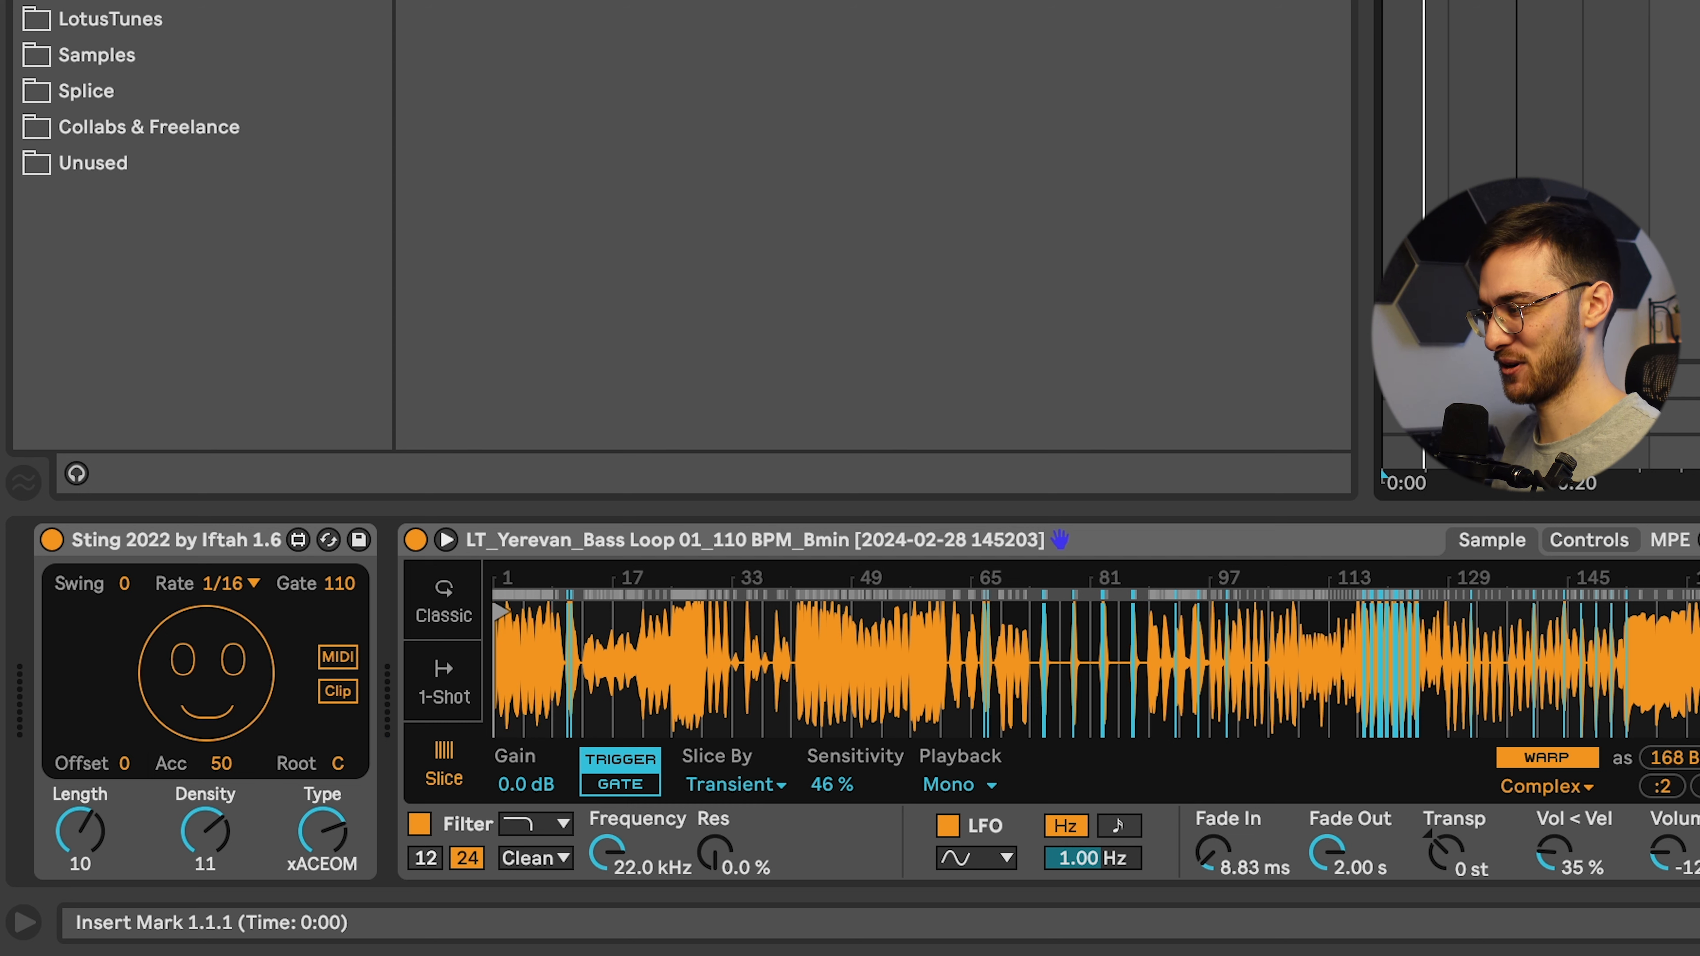
# Set Sting's rate to 5/16 and play the arrangement with it.
pyautogui.click(230, 585)
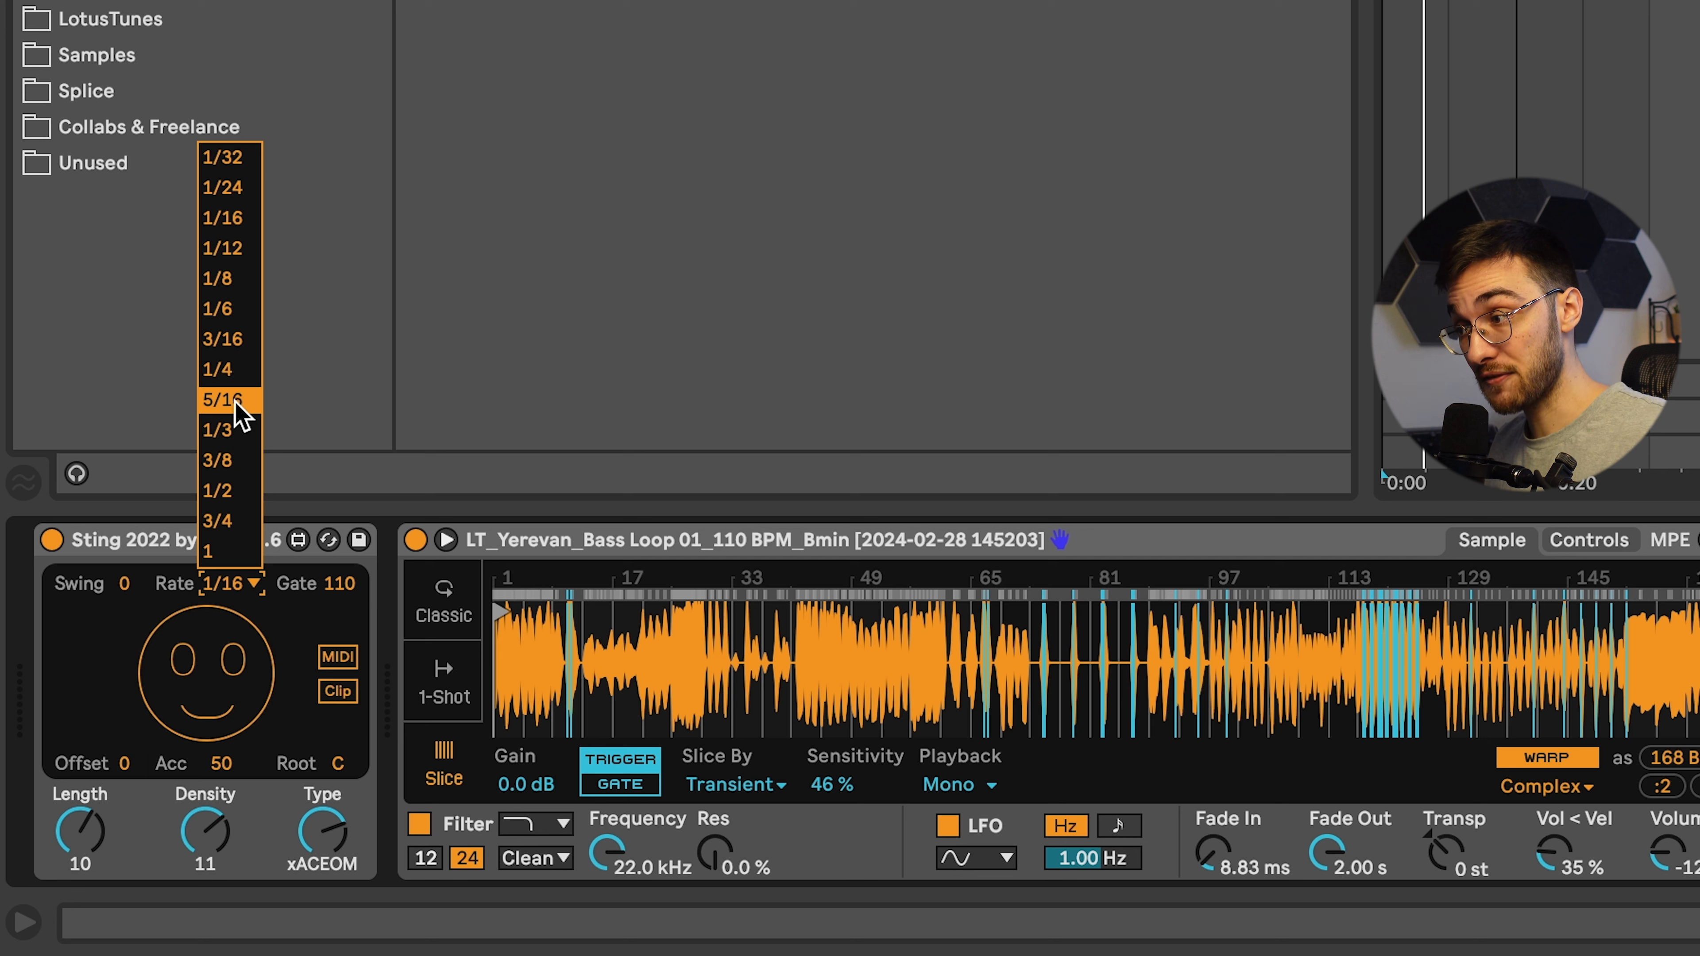
pyautogui.click(236, 415)
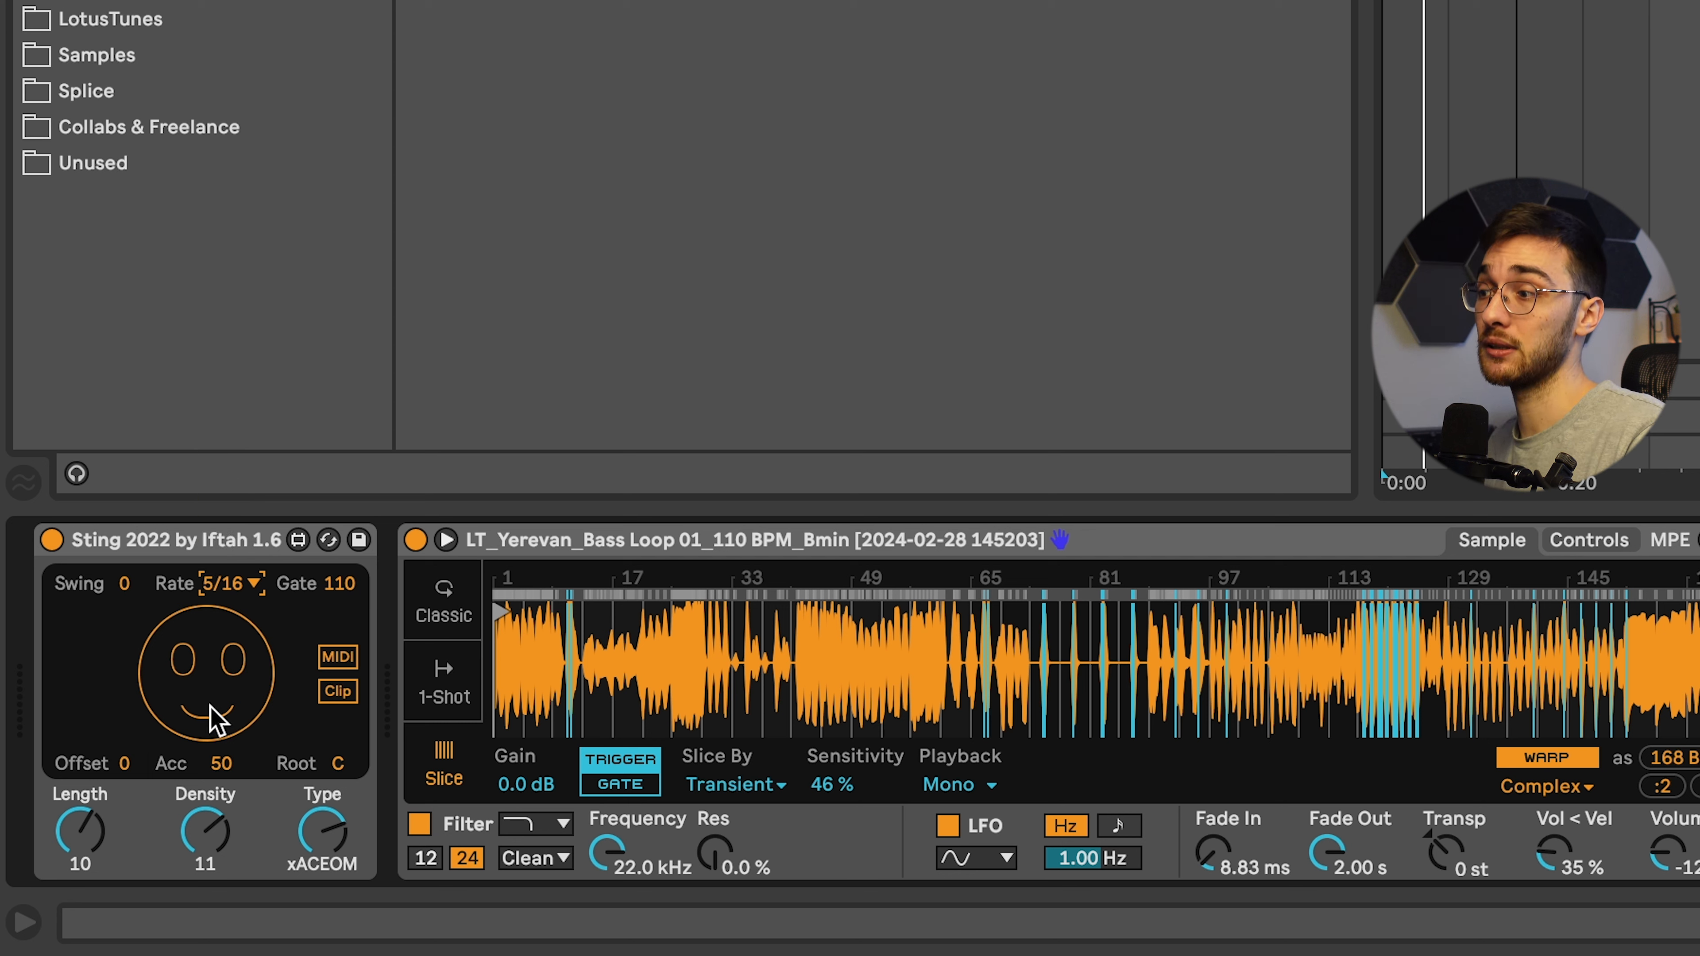
pyautogui.press('space')
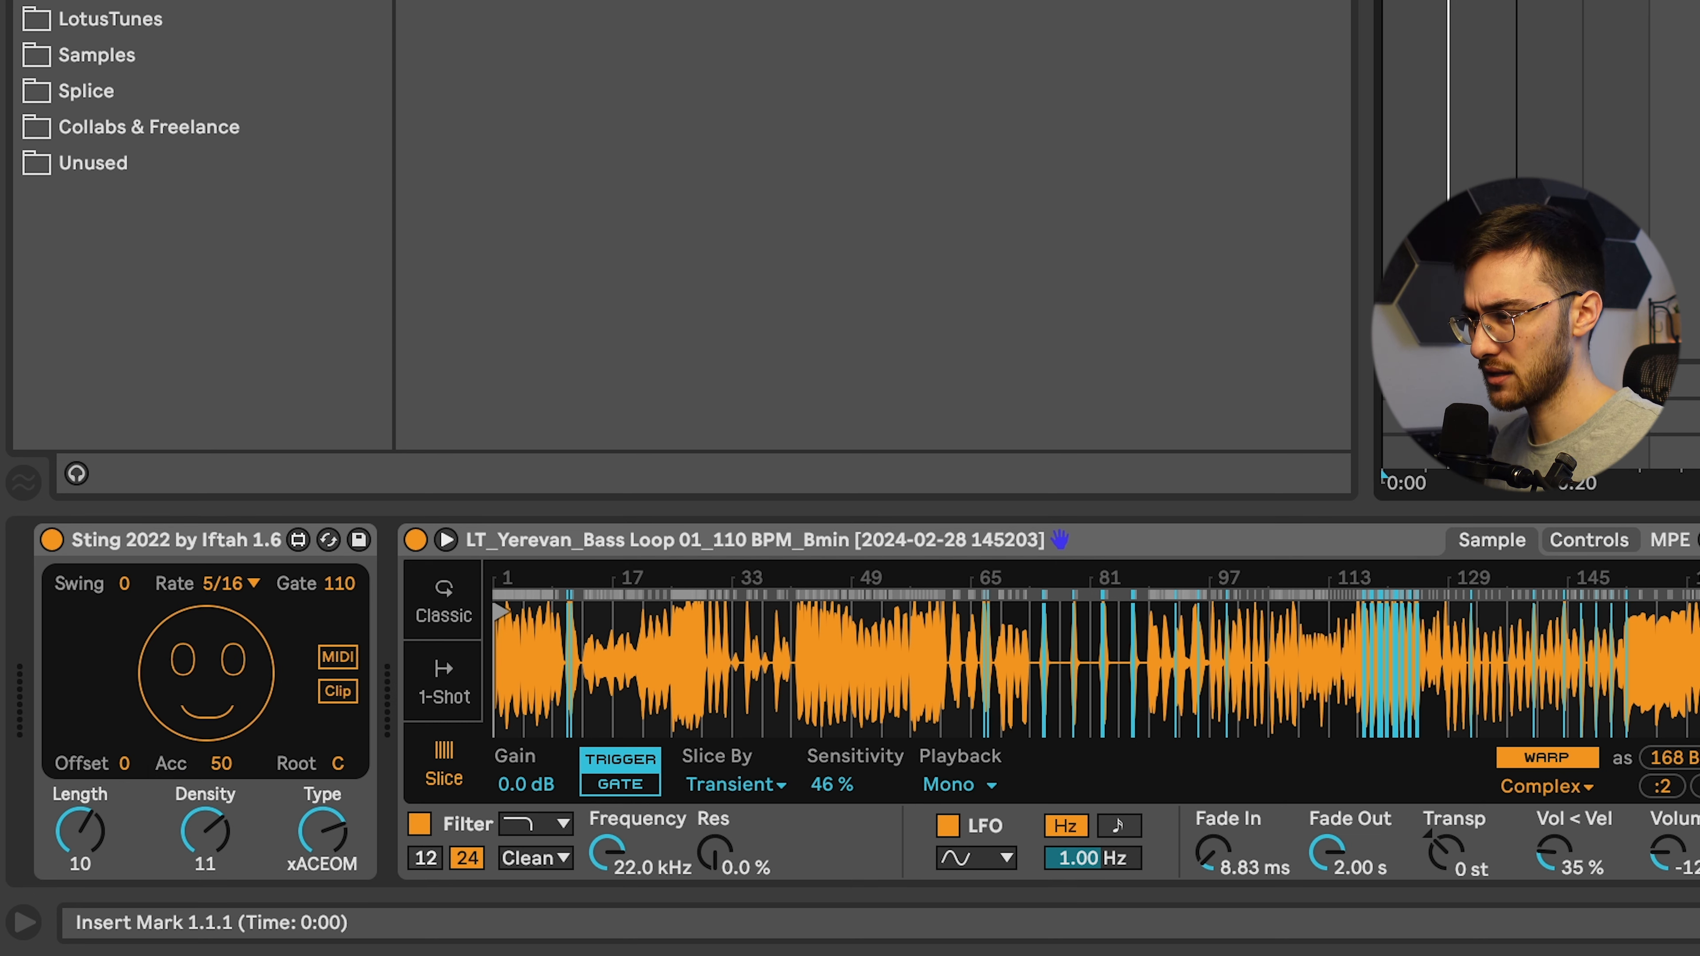
# Set Sting's pattern type to AANDxO and move the bass sample's start point to about bar 92.
pyautogui.click(322, 833)
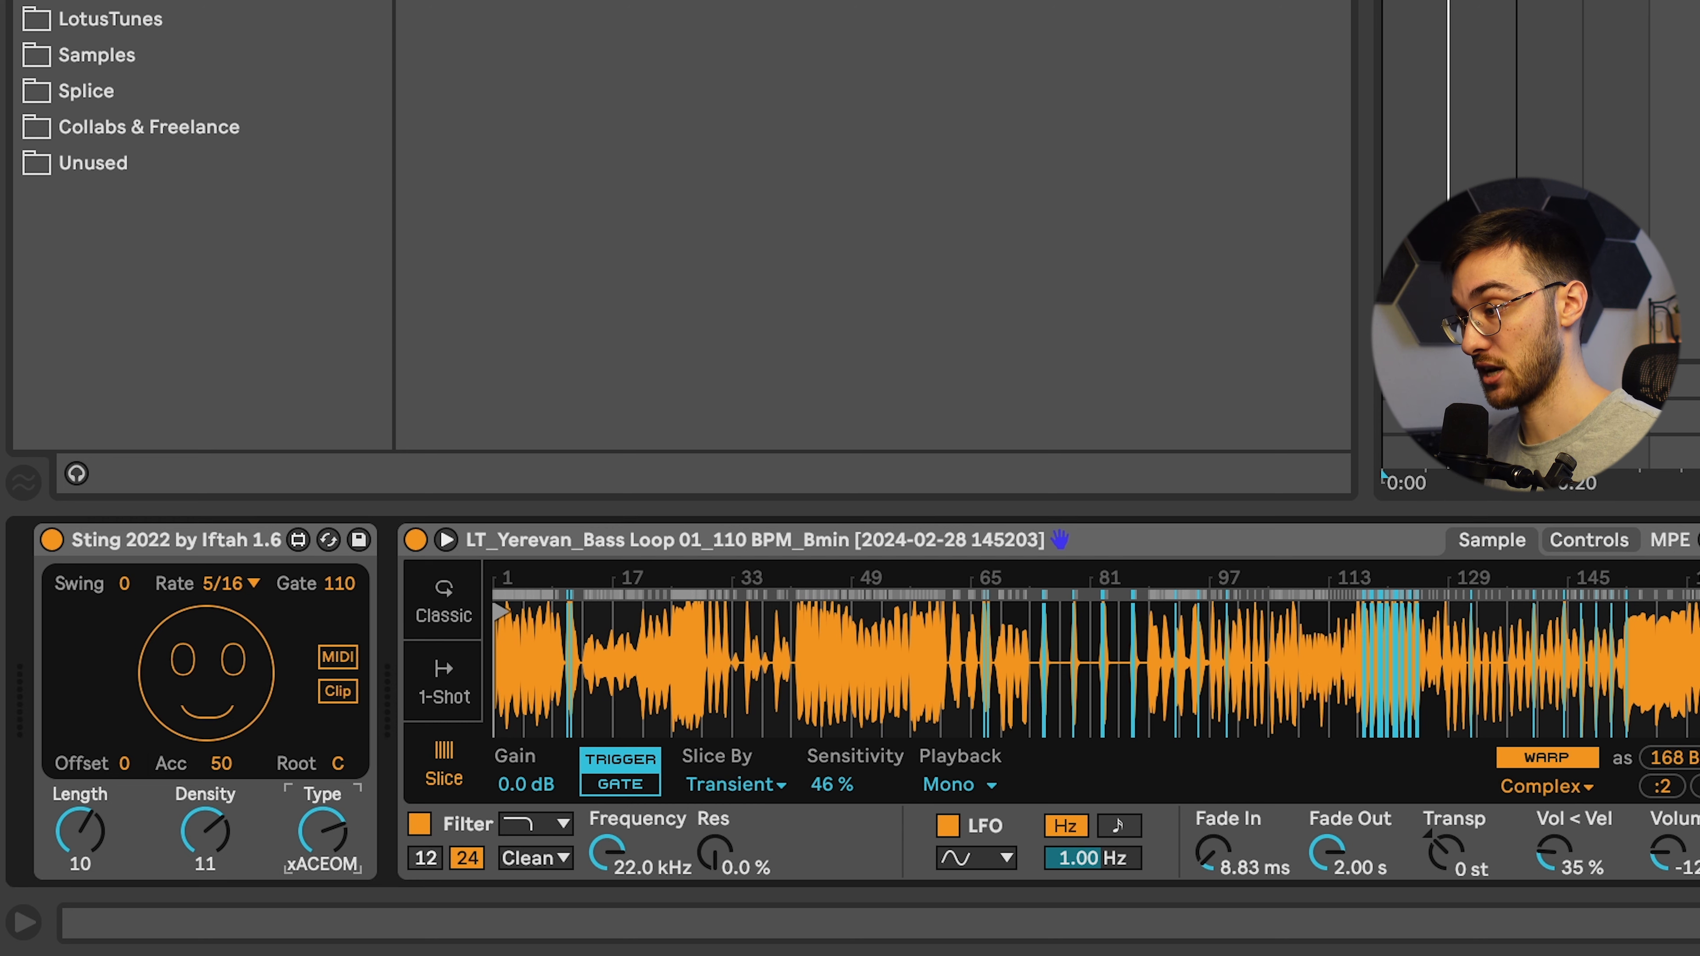
pyautogui.moveTo(323, 834); pyautogui.dragTo(323, 854)
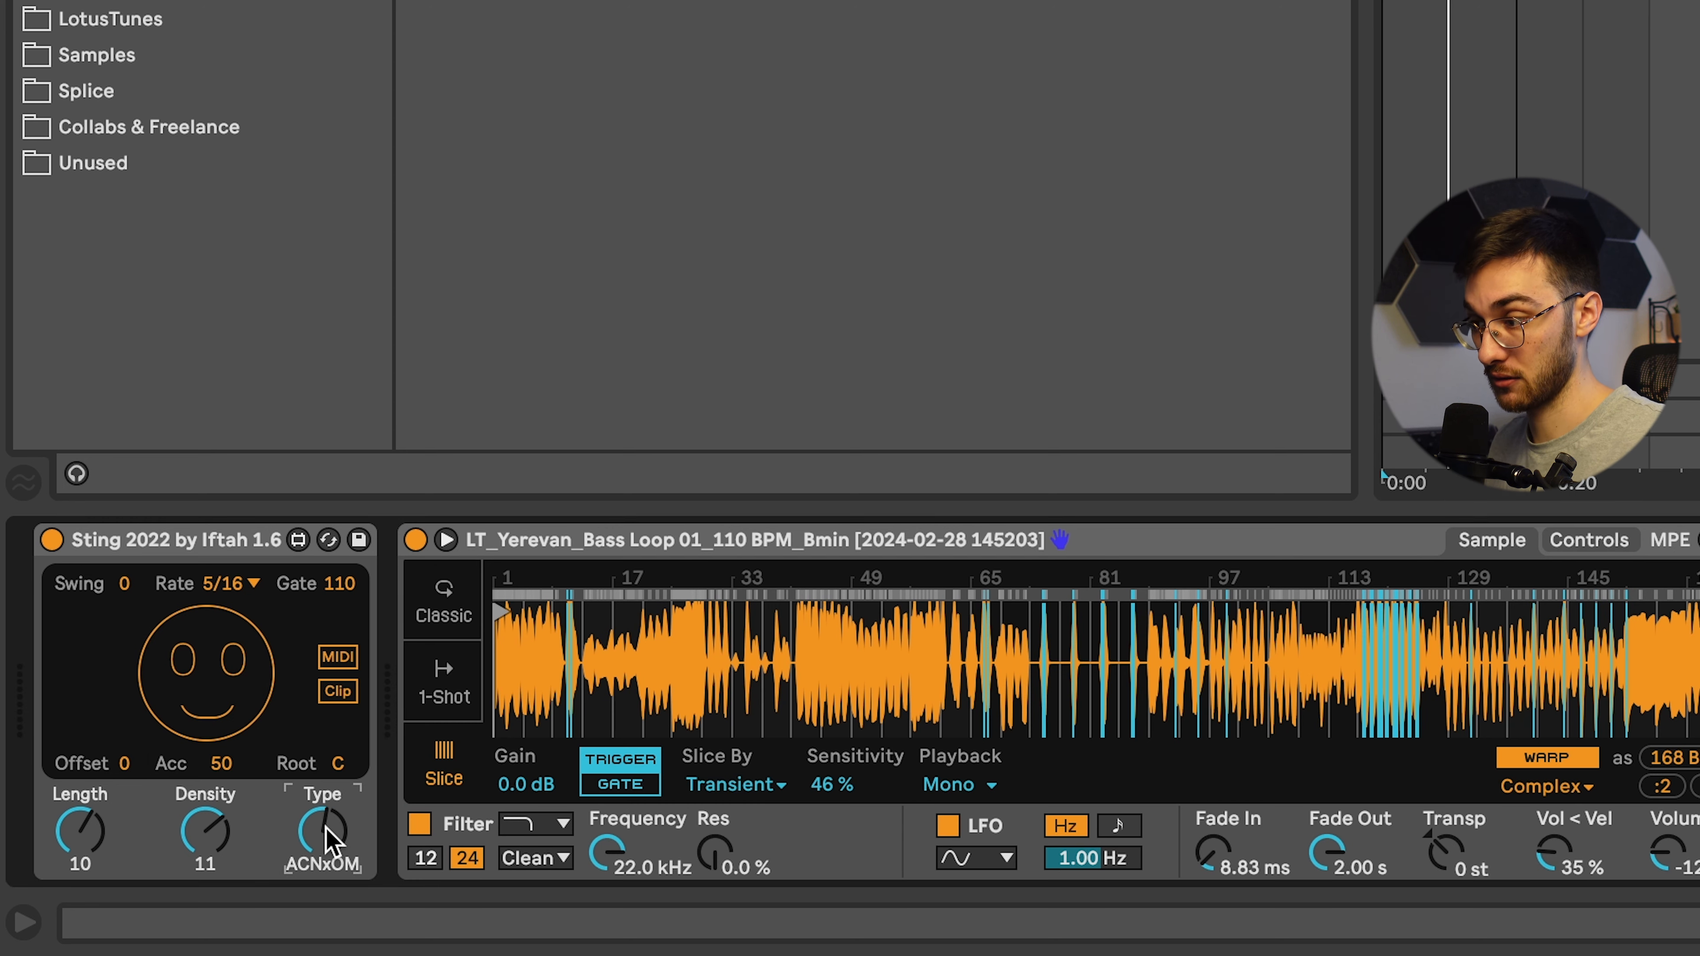
pyautogui.moveTo(327, 834); pyautogui.dragTo(315, 797)
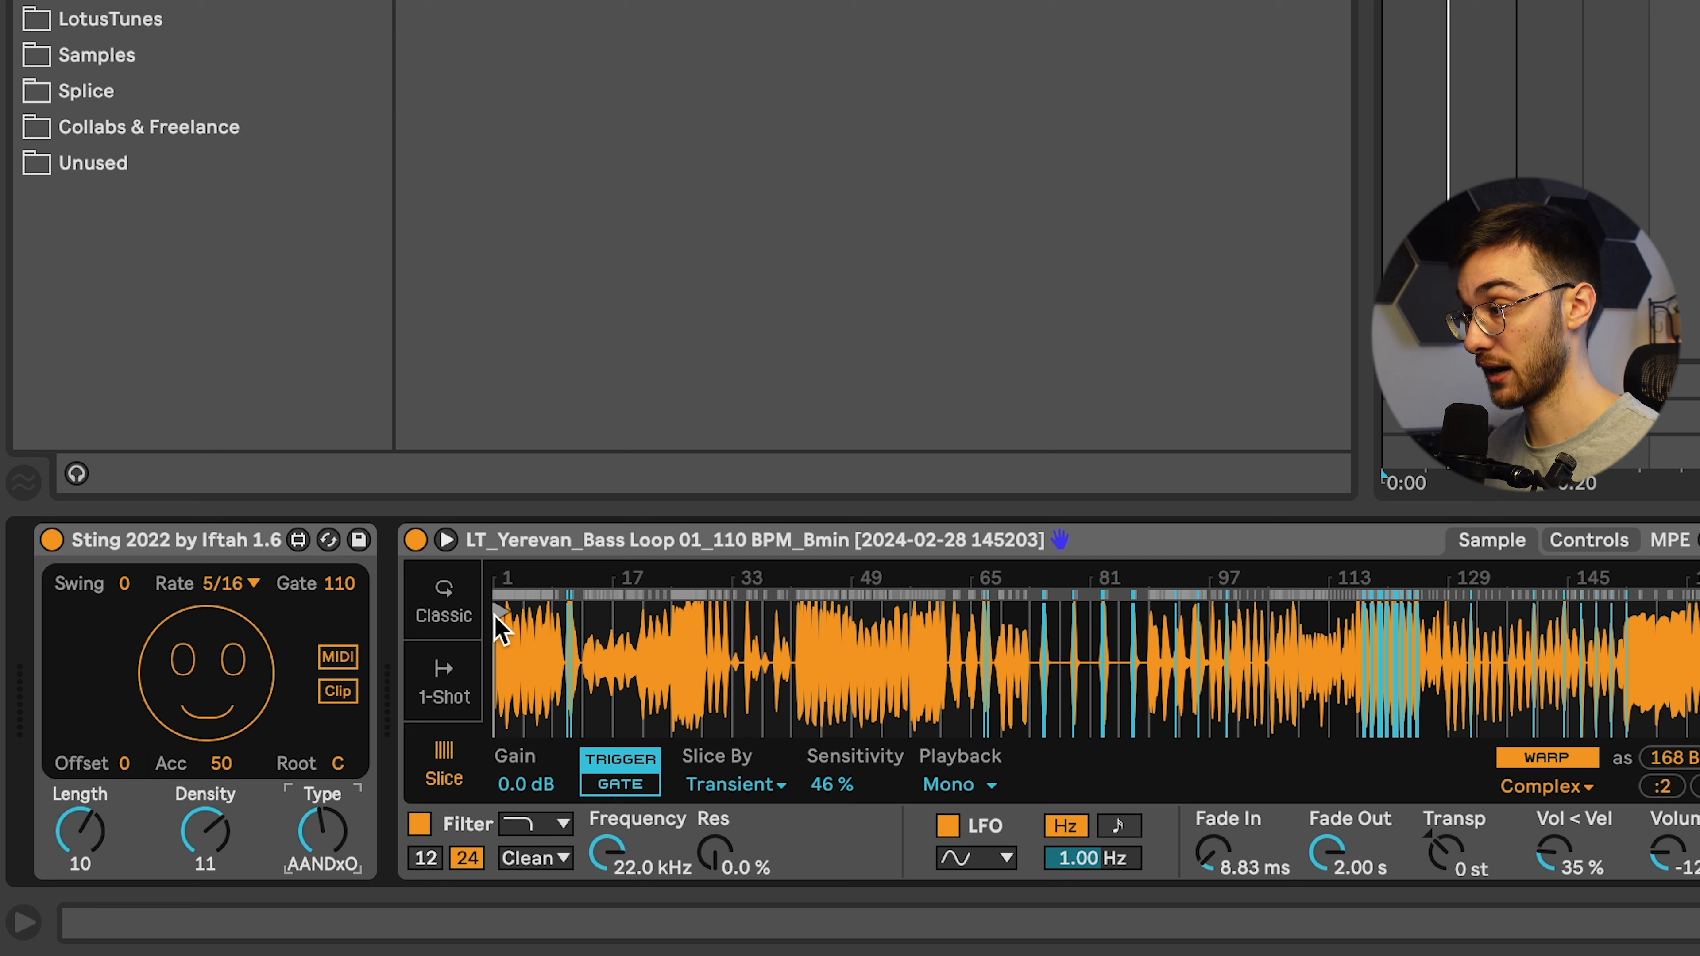
pyautogui.moveTo(500, 612); pyautogui.dragTo(1185, 600)
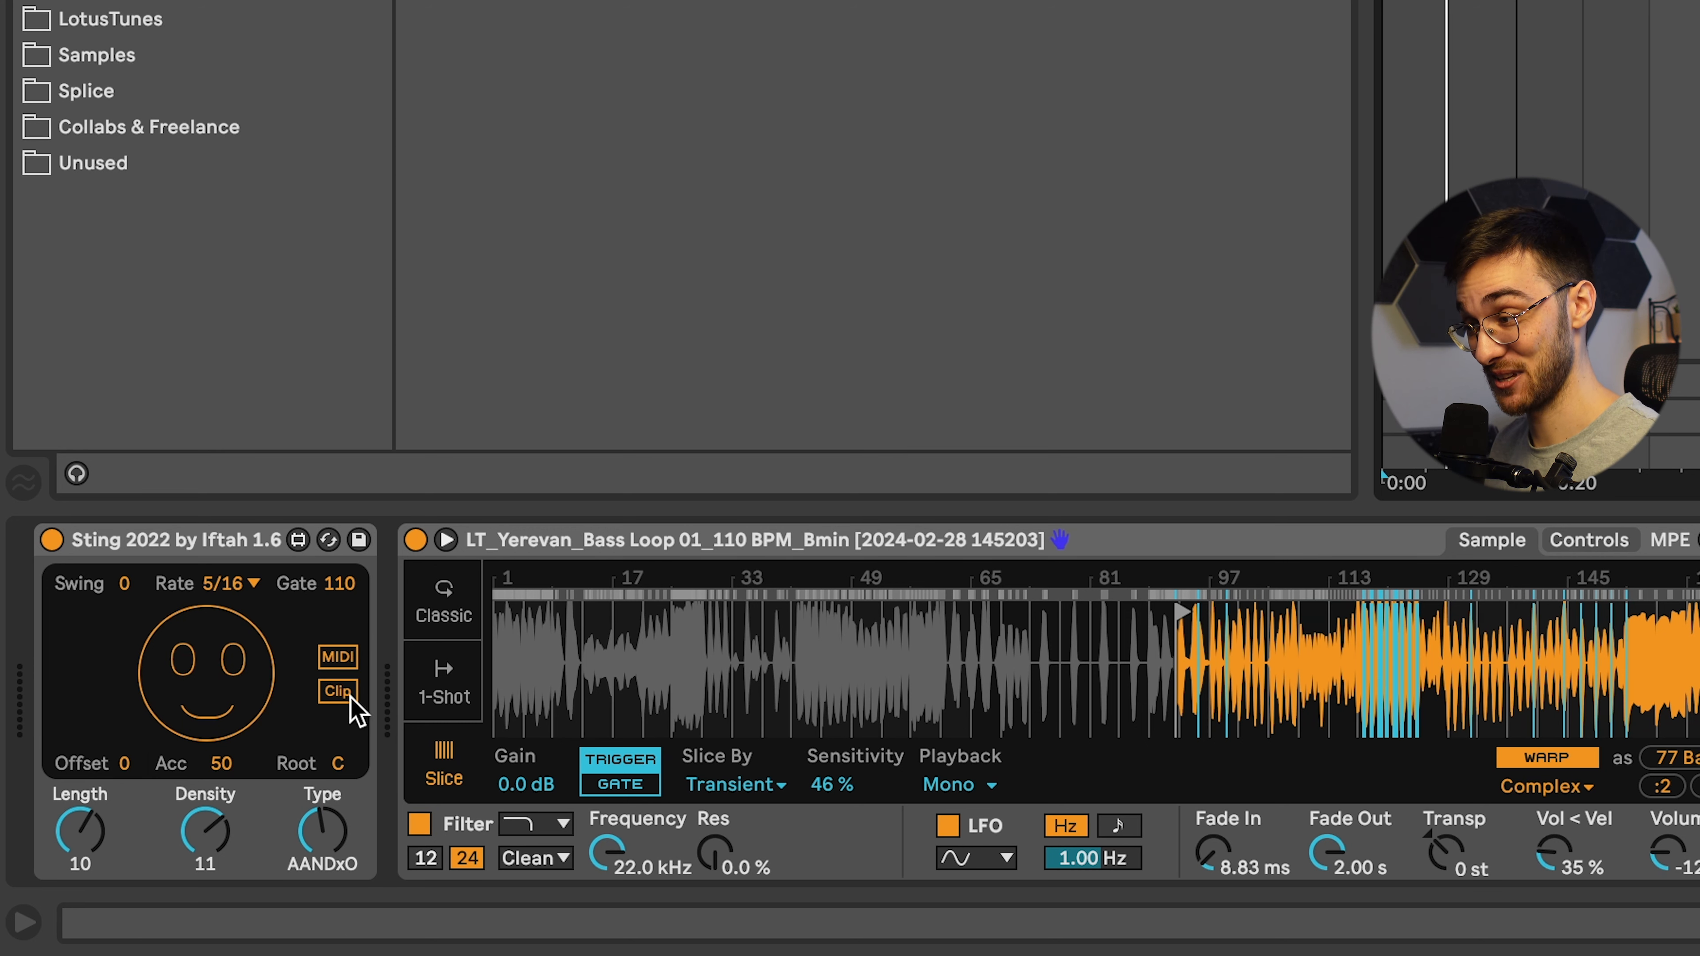
# Set Sting's length and density to 16 and its pattern type to ACxEOM.
pyautogui.click(84, 810)
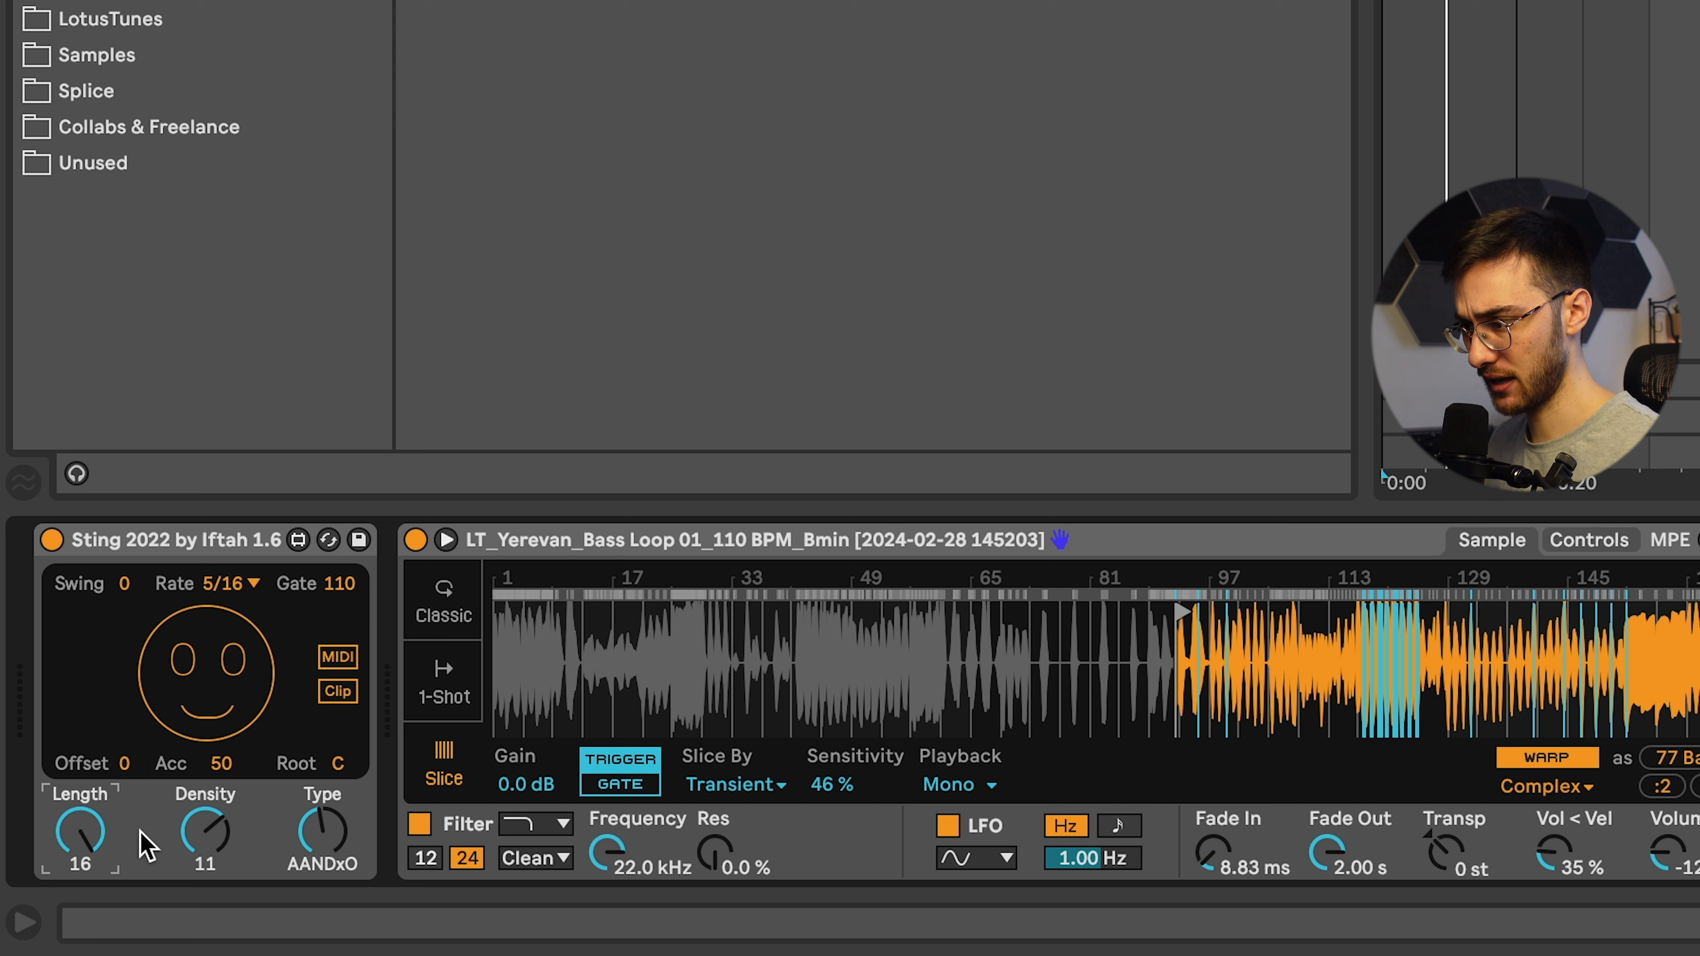
pyautogui.moveTo(322, 830); pyautogui.dragTo(322, 818)
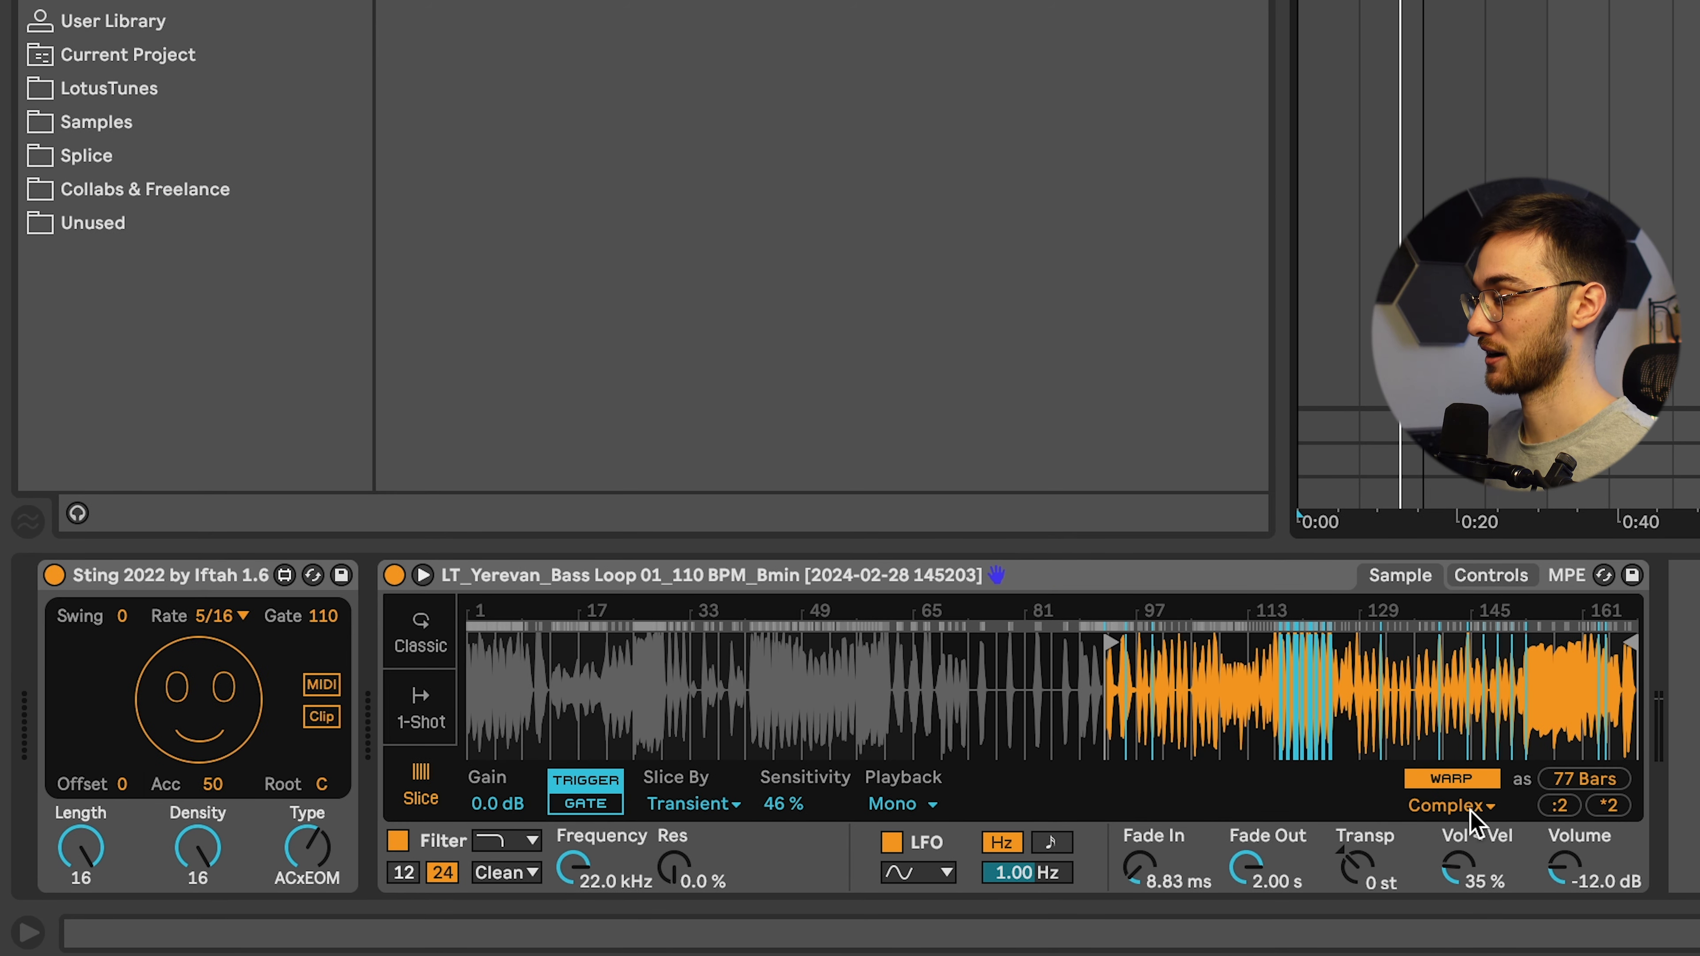
# Set the bass sample's warp mode to Beats with the transient loop off, and play it with the transient envelope at 15.
pyautogui.click(1459, 808)
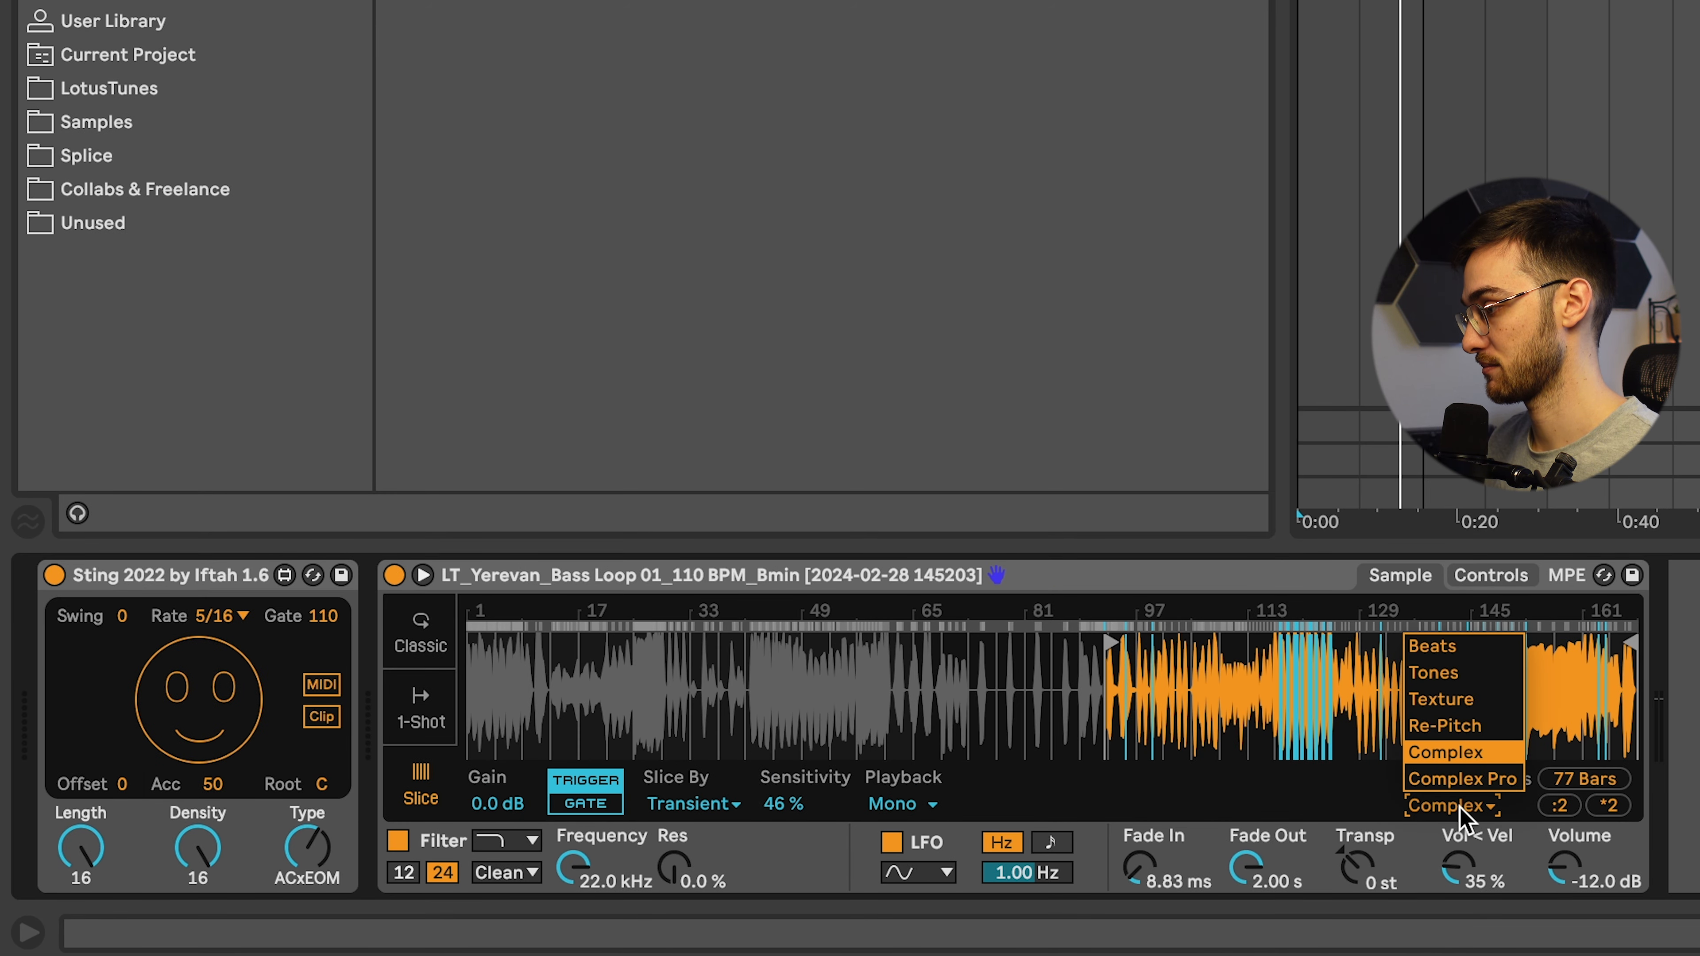
pyautogui.click(1439, 646)
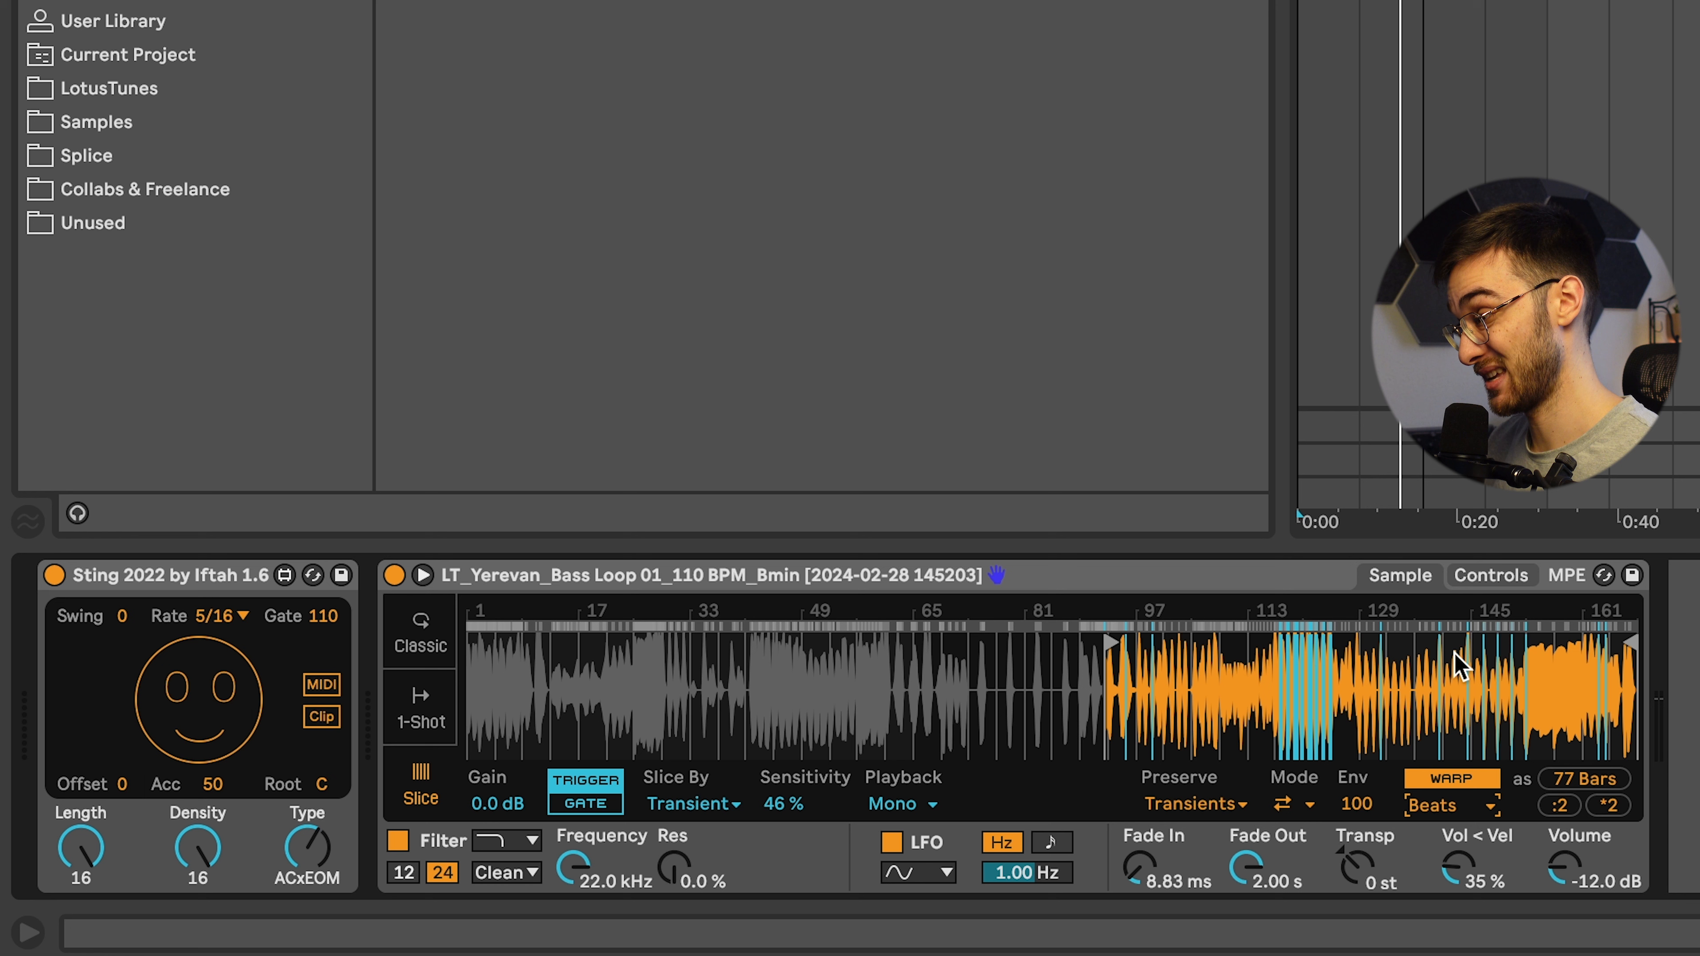
pyautogui.click(1306, 808)
pyautogui.click(1291, 822)
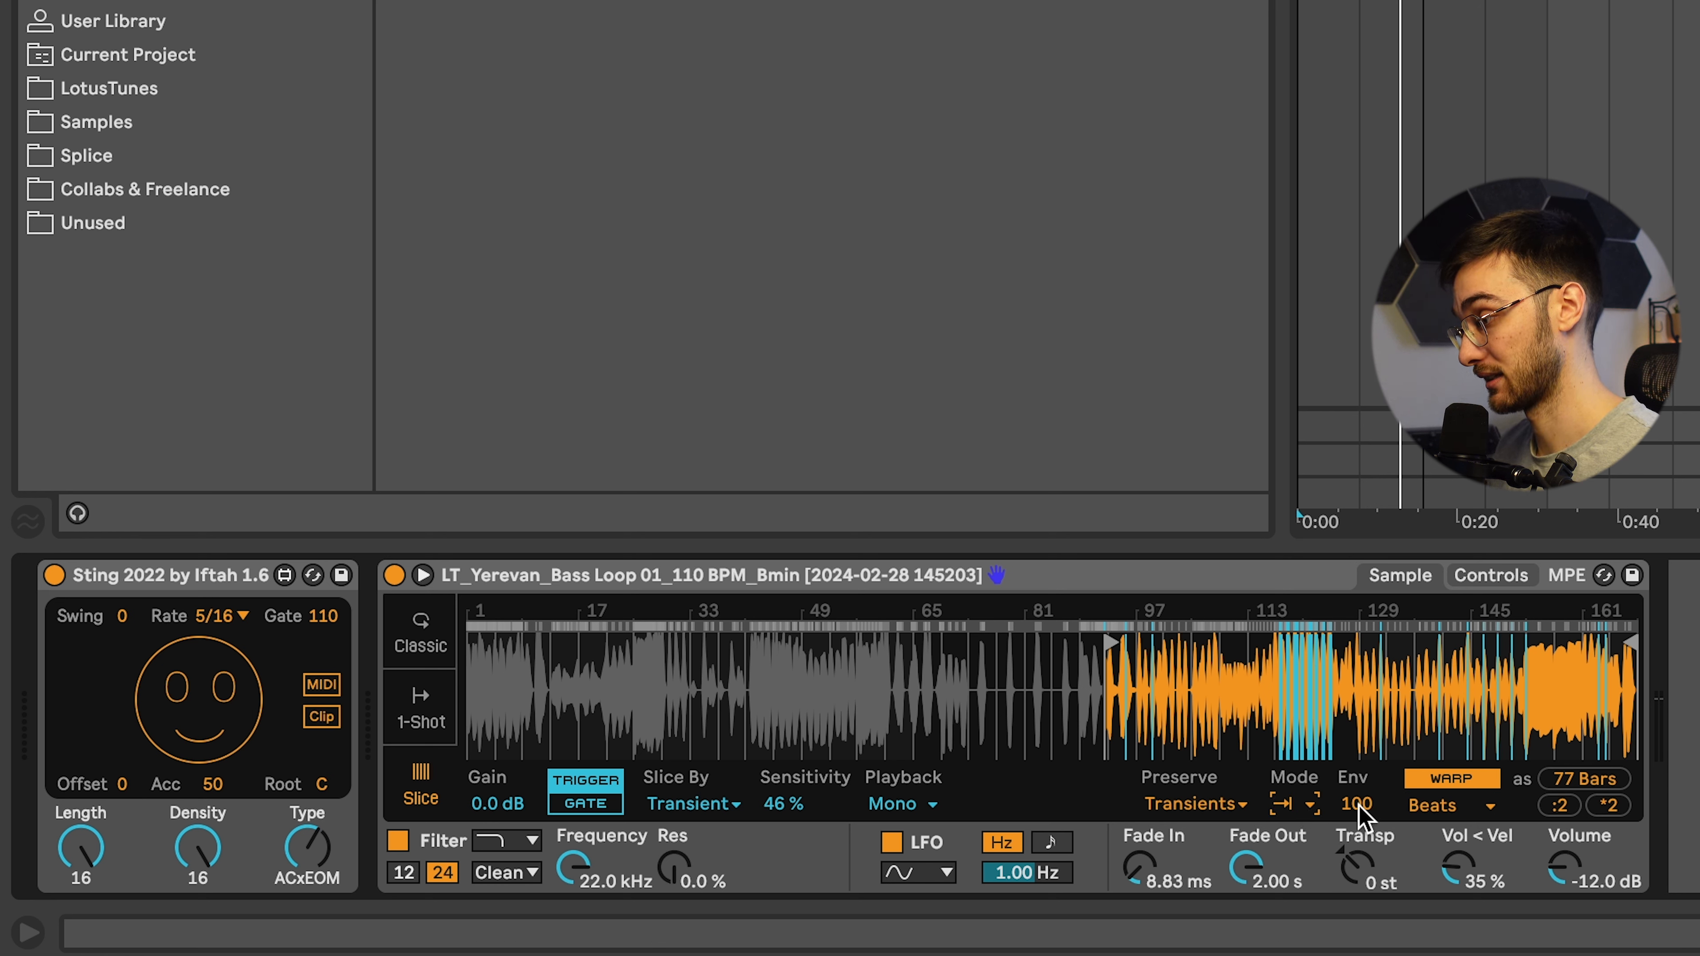
pyautogui.moveTo(1359, 807); pyautogui.dragTo(1358, 834)
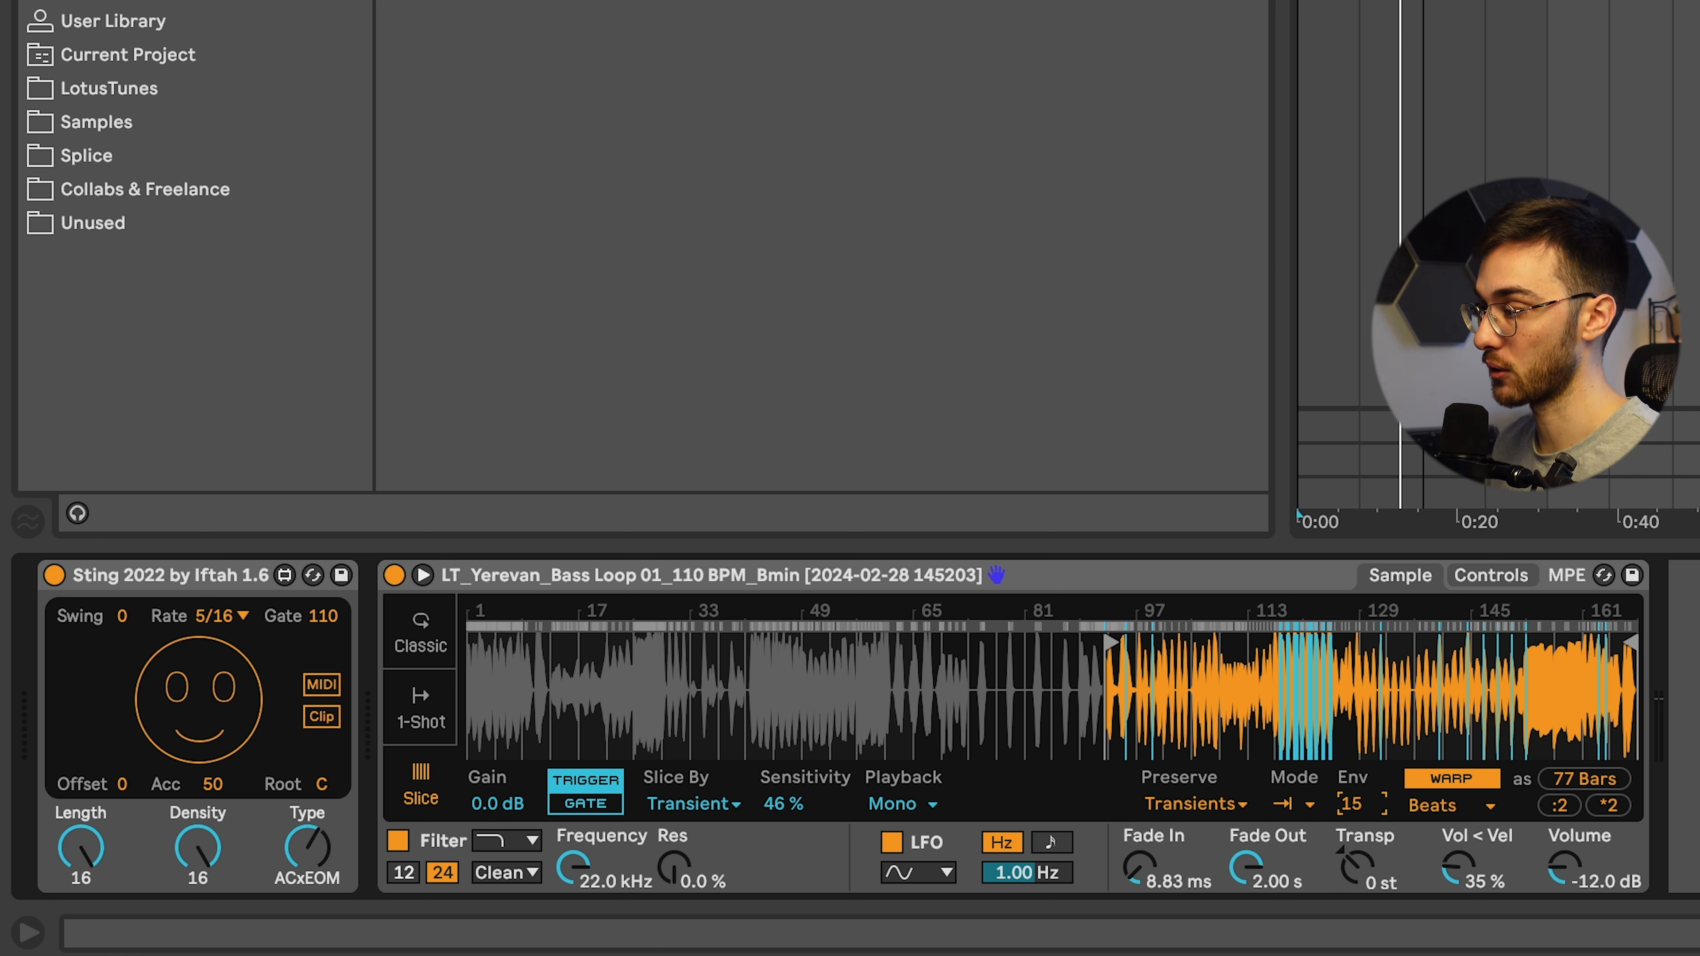
pyautogui.press('space')
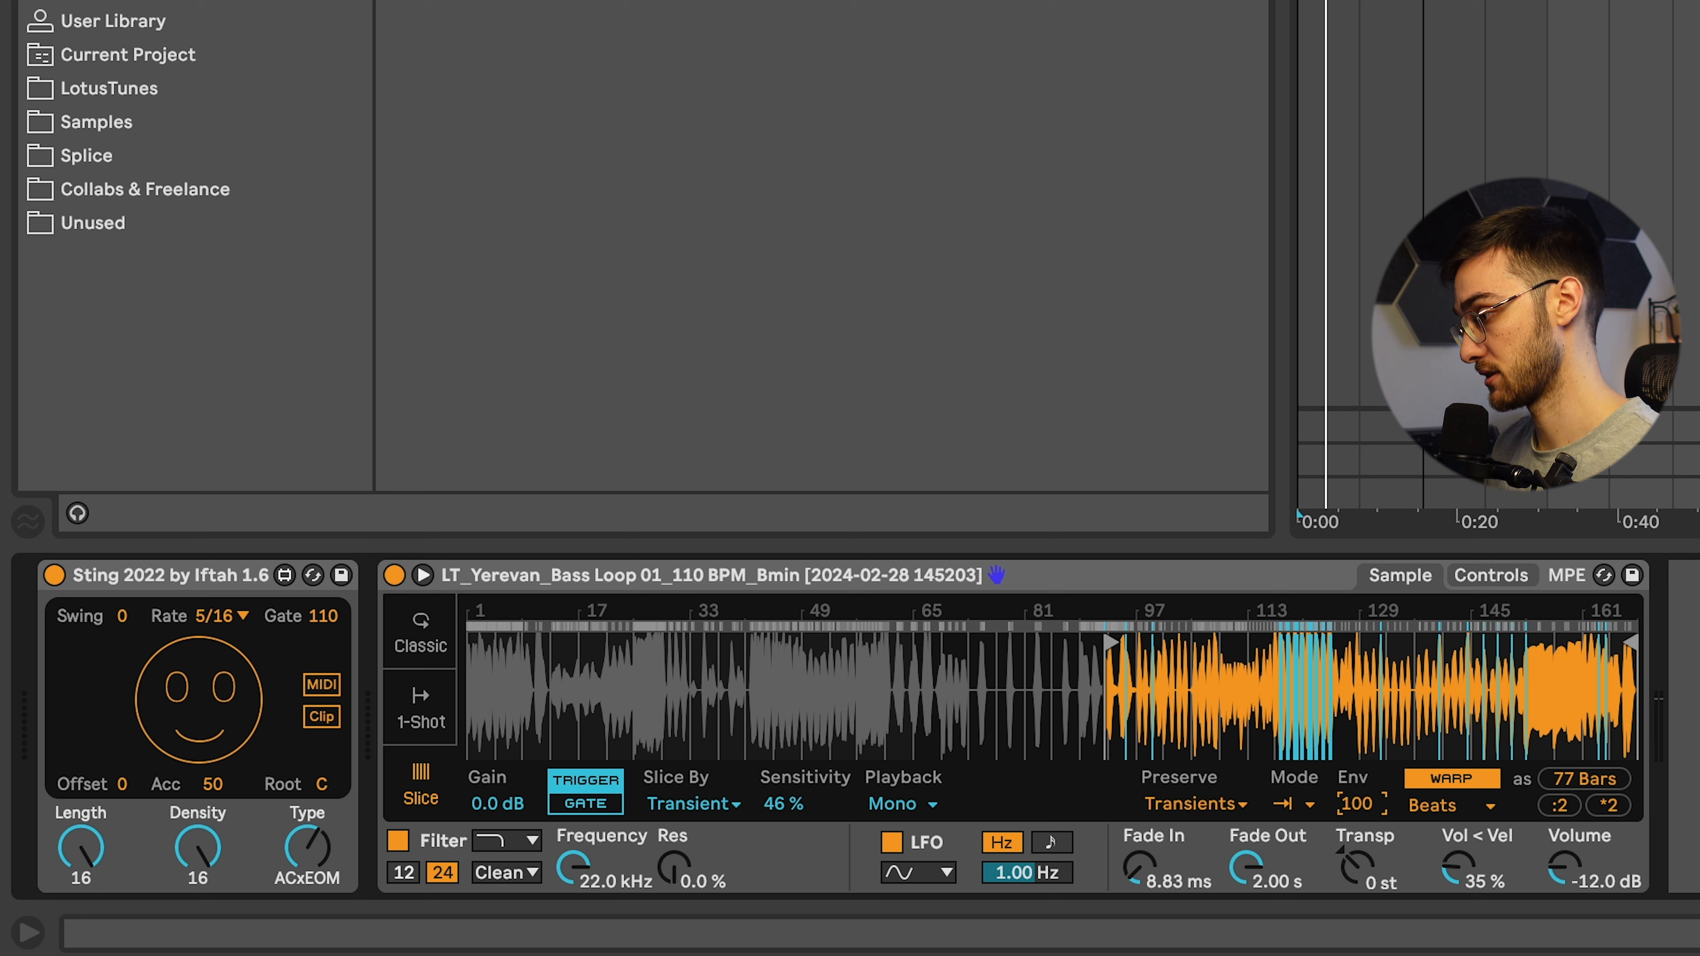
# Set the slicing sensitivity to 62 % and play the arrangement with the denser slices.
pyautogui.moveTo(782, 804); pyautogui.dragTo(781, 753)
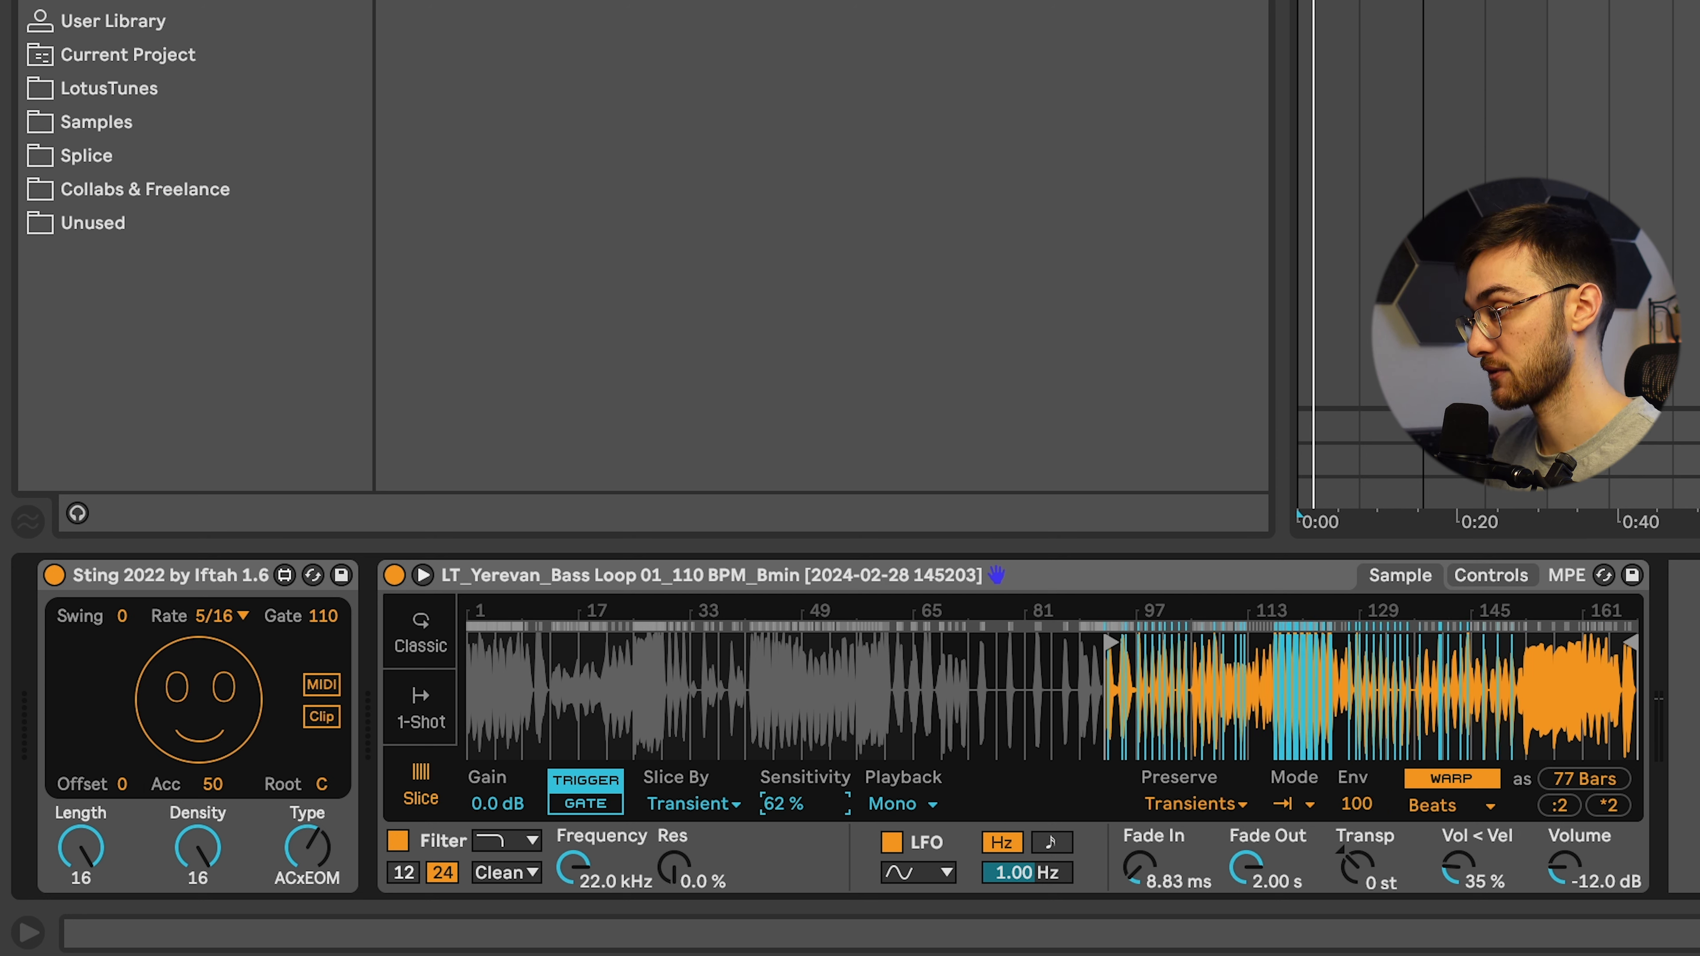
pyautogui.press('space')
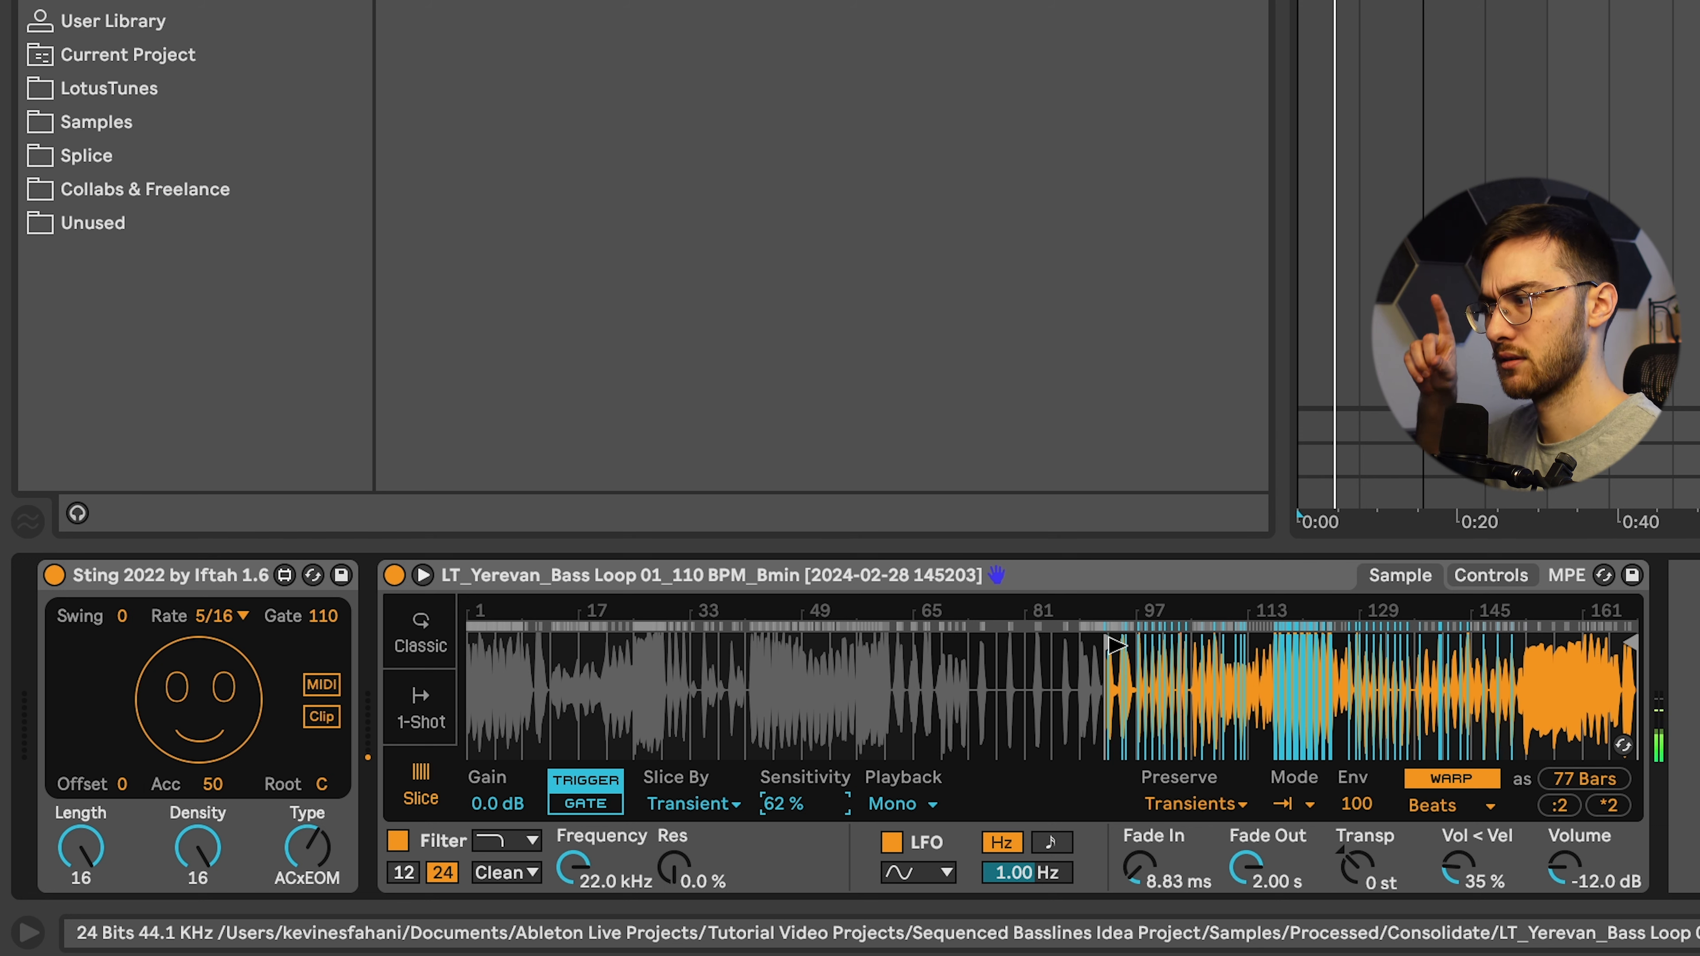
pyautogui.press('space')
# Find the Note Triggered Modulator in the browser and insert it between Sting and Simpler.
pyautogui.press('super+f')
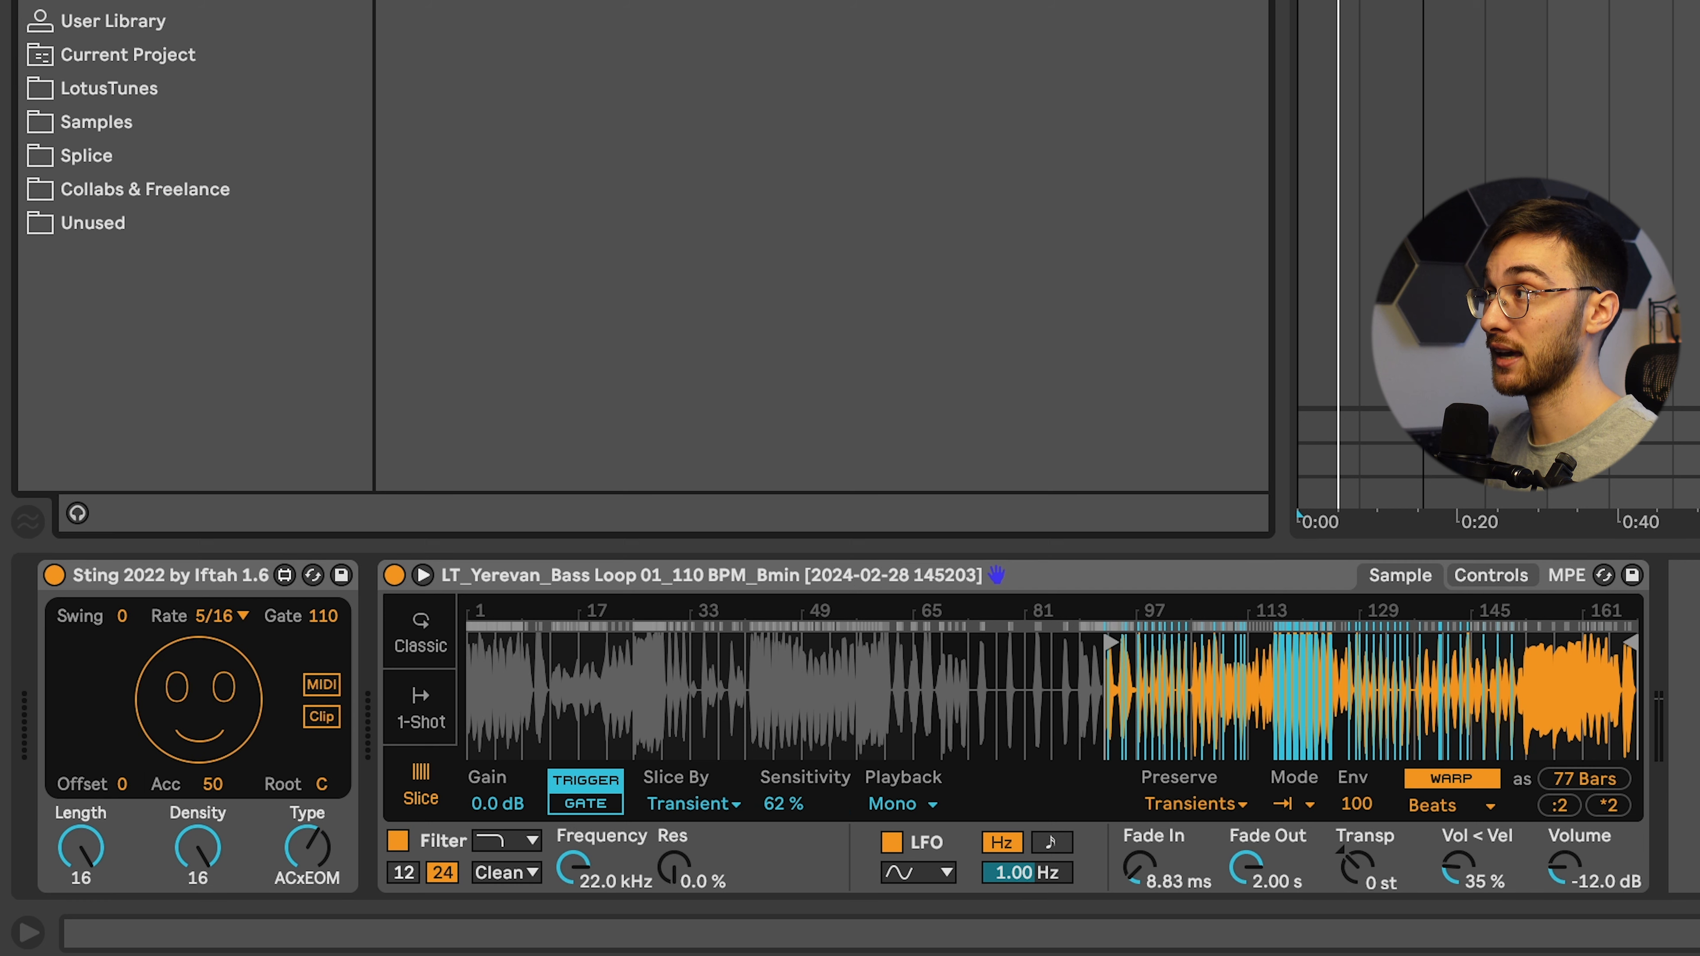
pyautogui.press('BackSpace')
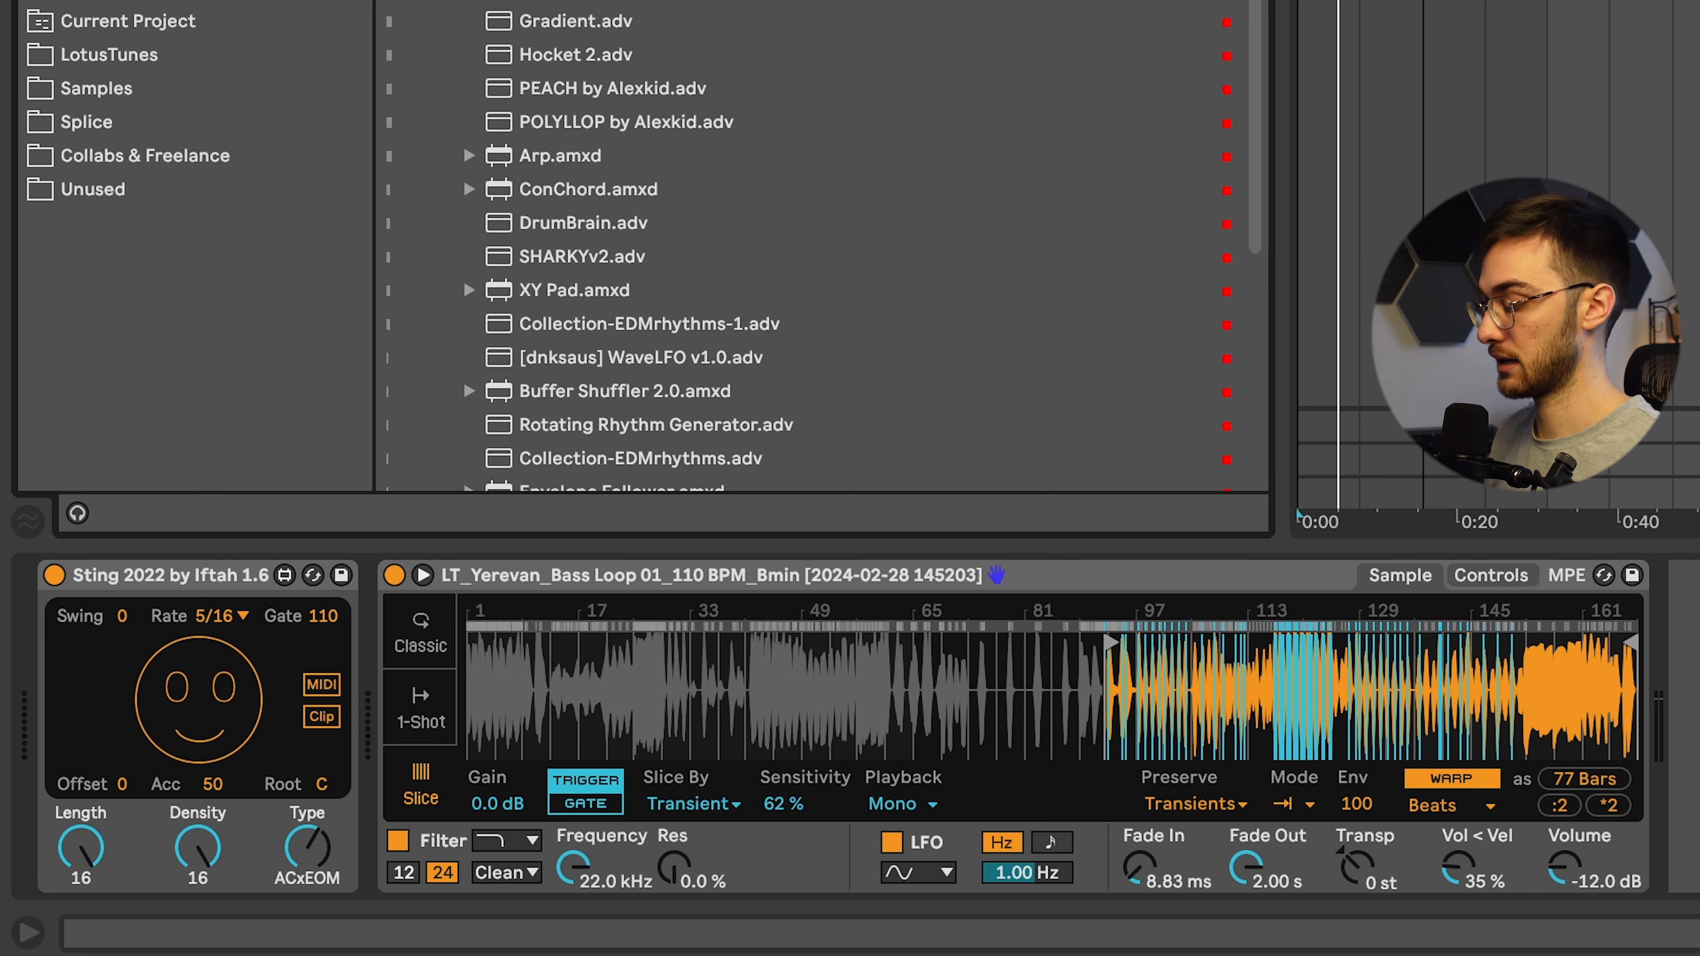
pyautogui.write('s')
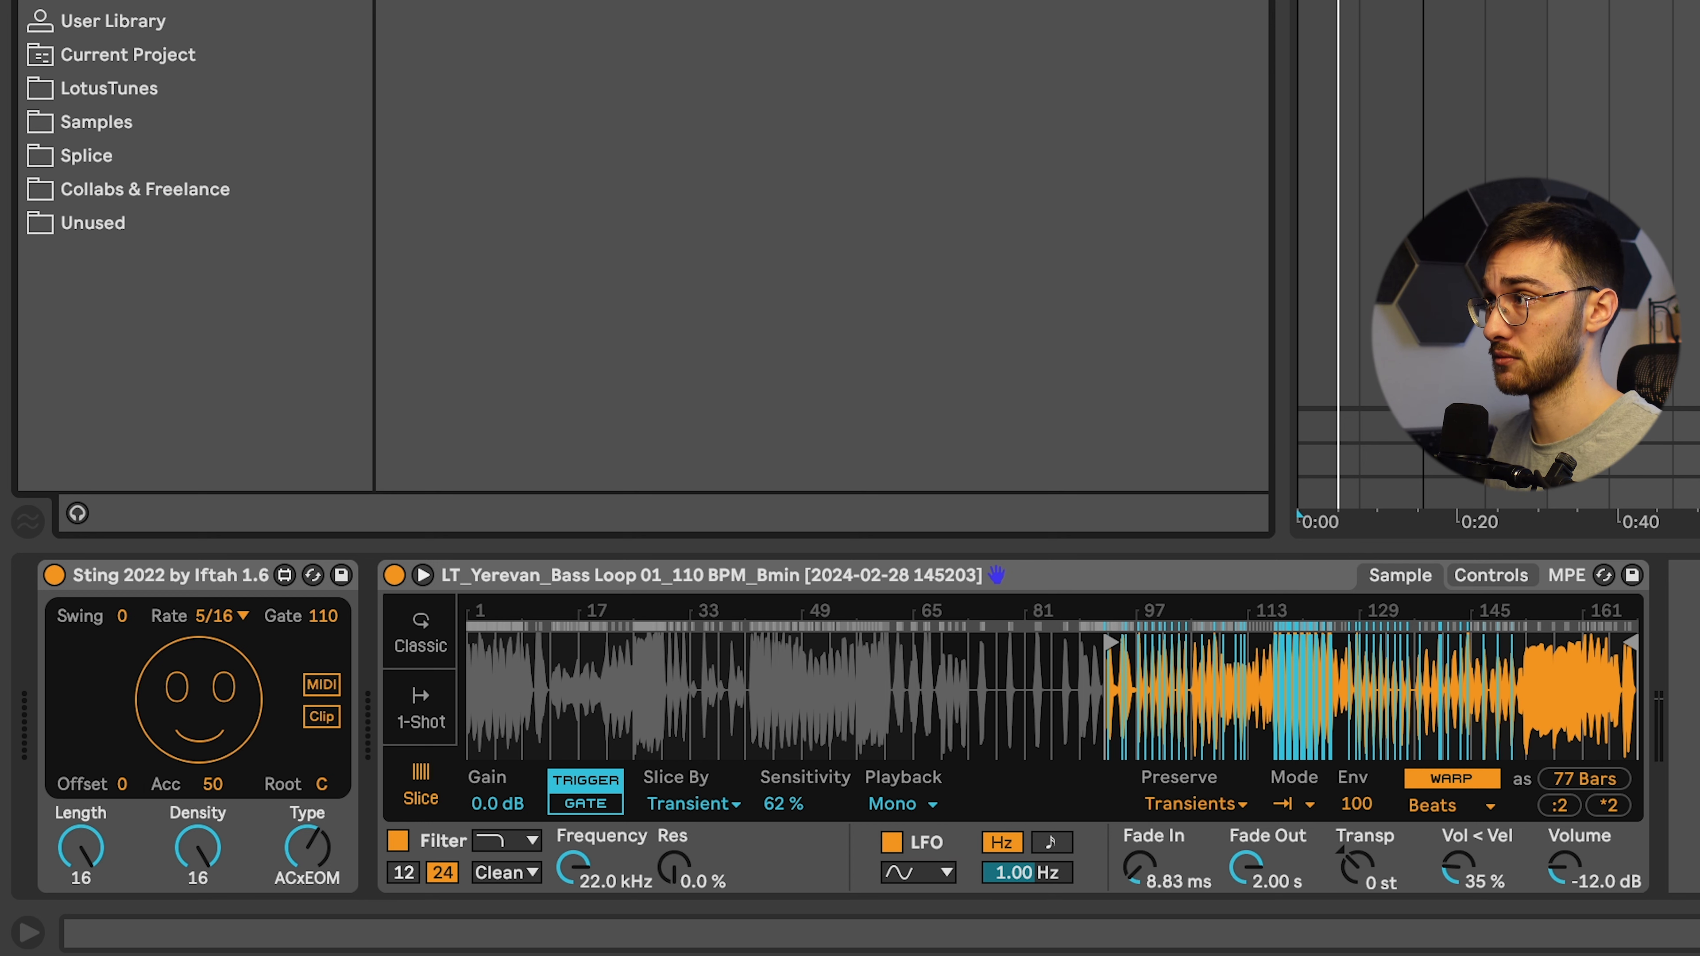
pyautogui.moveTo(510, 246); pyautogui.dragTo(373, 663)
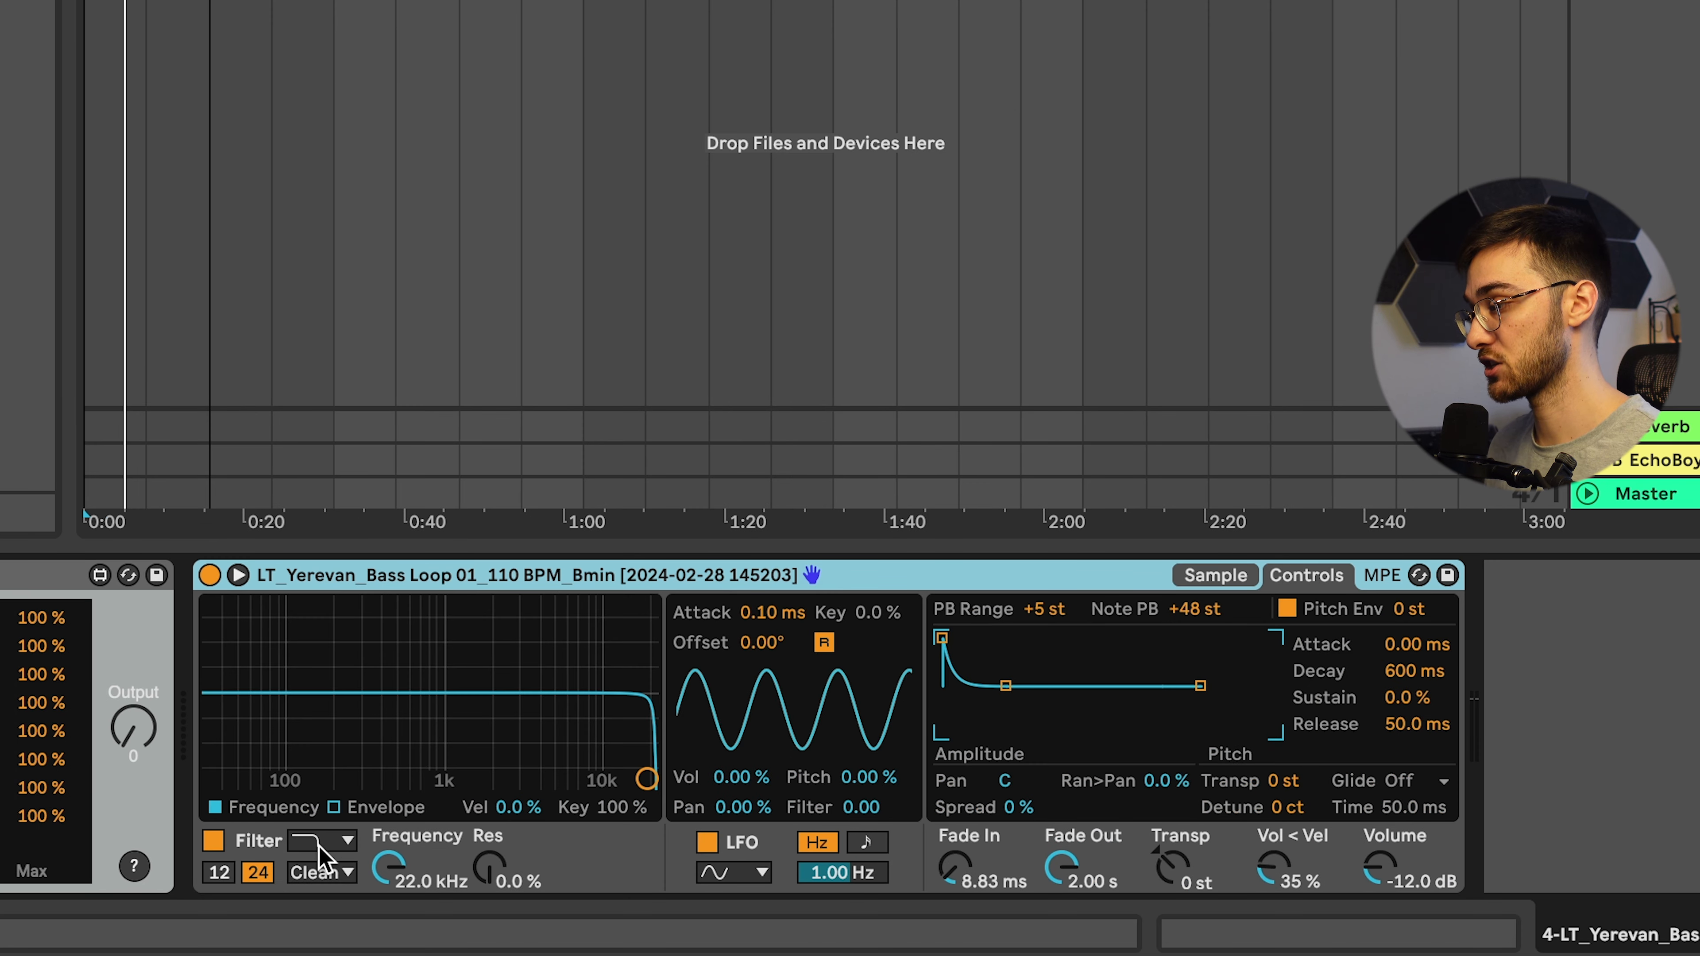
# Change Simpler's filter to band-pass with a frequency of about 917 Hz and a resonance of about 31 %.
pyautogui.click(321, 842)
pyautogui.click(305, 762)
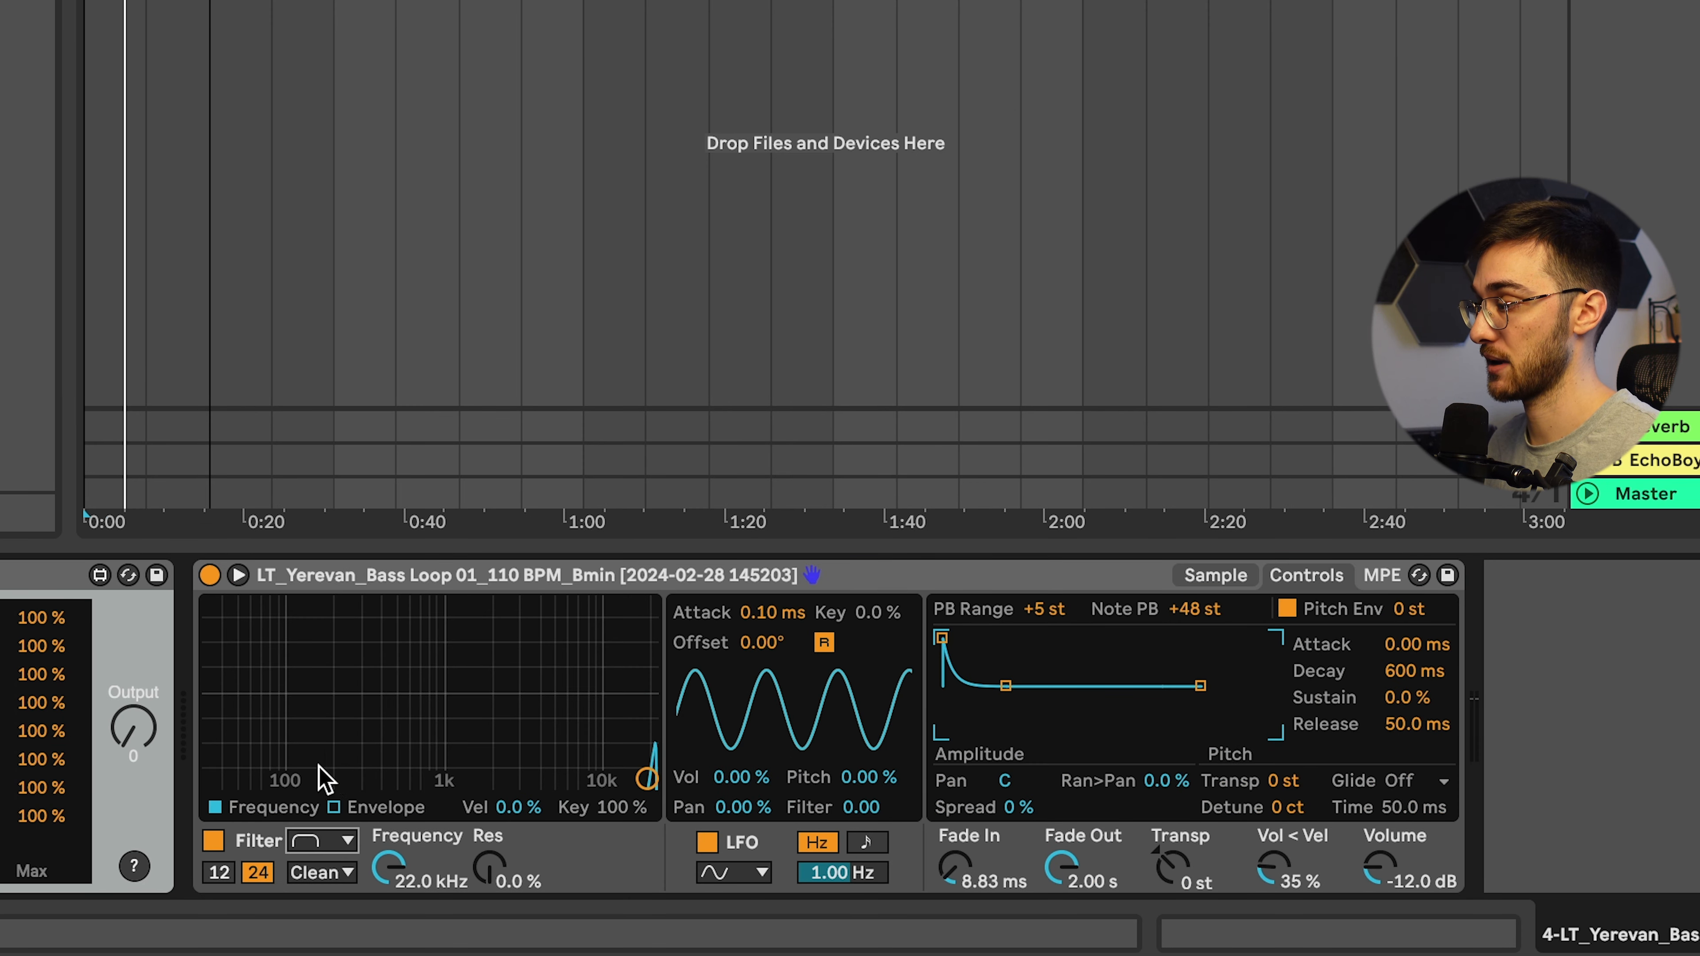
pyautogui.moveTo(646, 779); pyautogui.dragTo(412, 727)
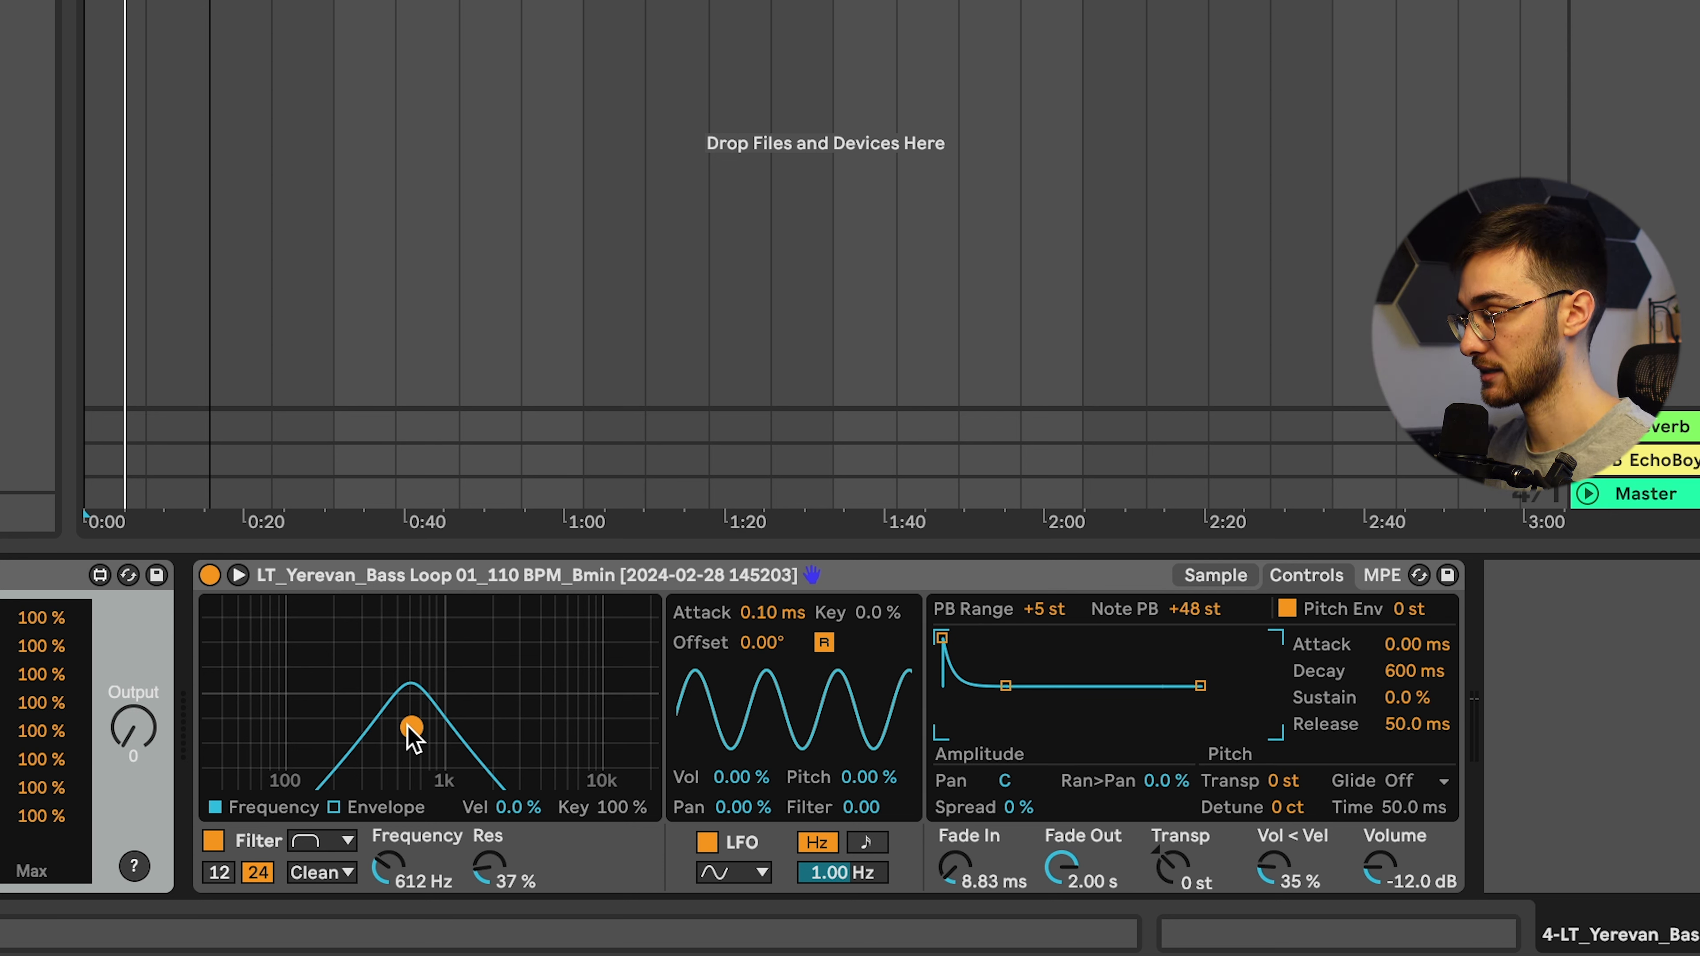
pyautogui.moveTo(412, 727)
pyautogui.mouseDown()
pyautogui.moveTo(412, 651)
pyautogui.moveTo(412, 668)
pyautogui.moveTo(356, 657)
pyautogui.moveTo(477, 669)
pyautogui.moveTo(438, 679)
pyautogui.moveTo(438, 737)
pyautogui.mouseUp()
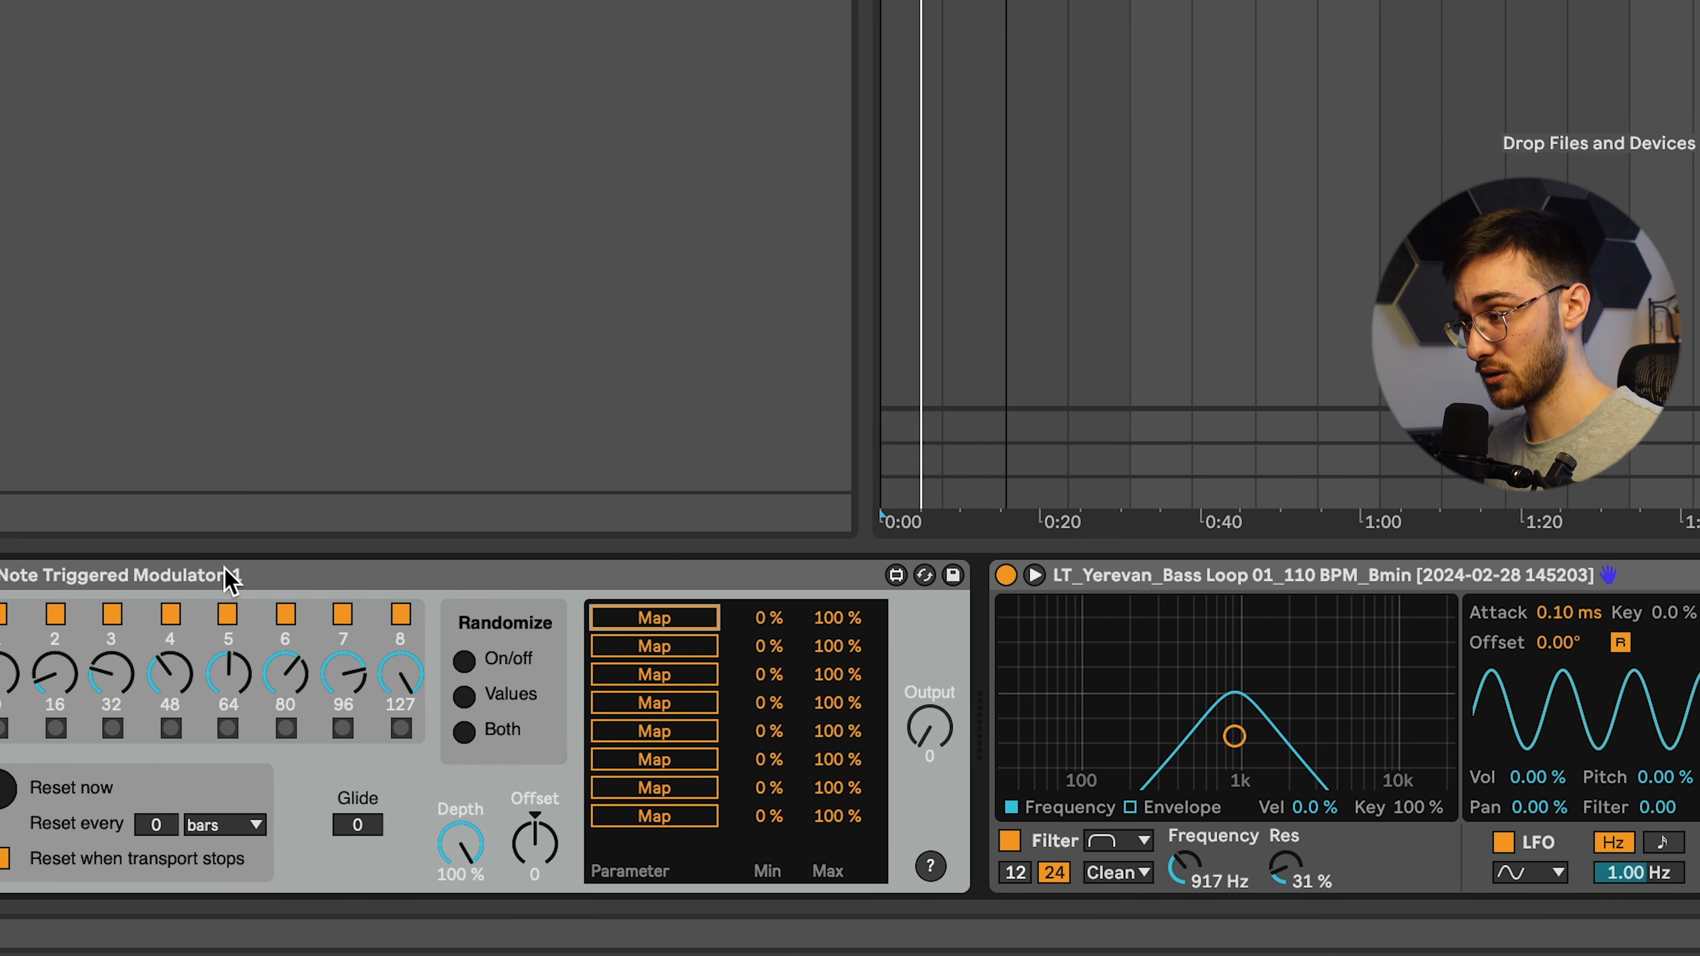
# Map the Note Triggered Modulator's first slot to Simpler's filter frequency.
pyautogui.click(283, 571)
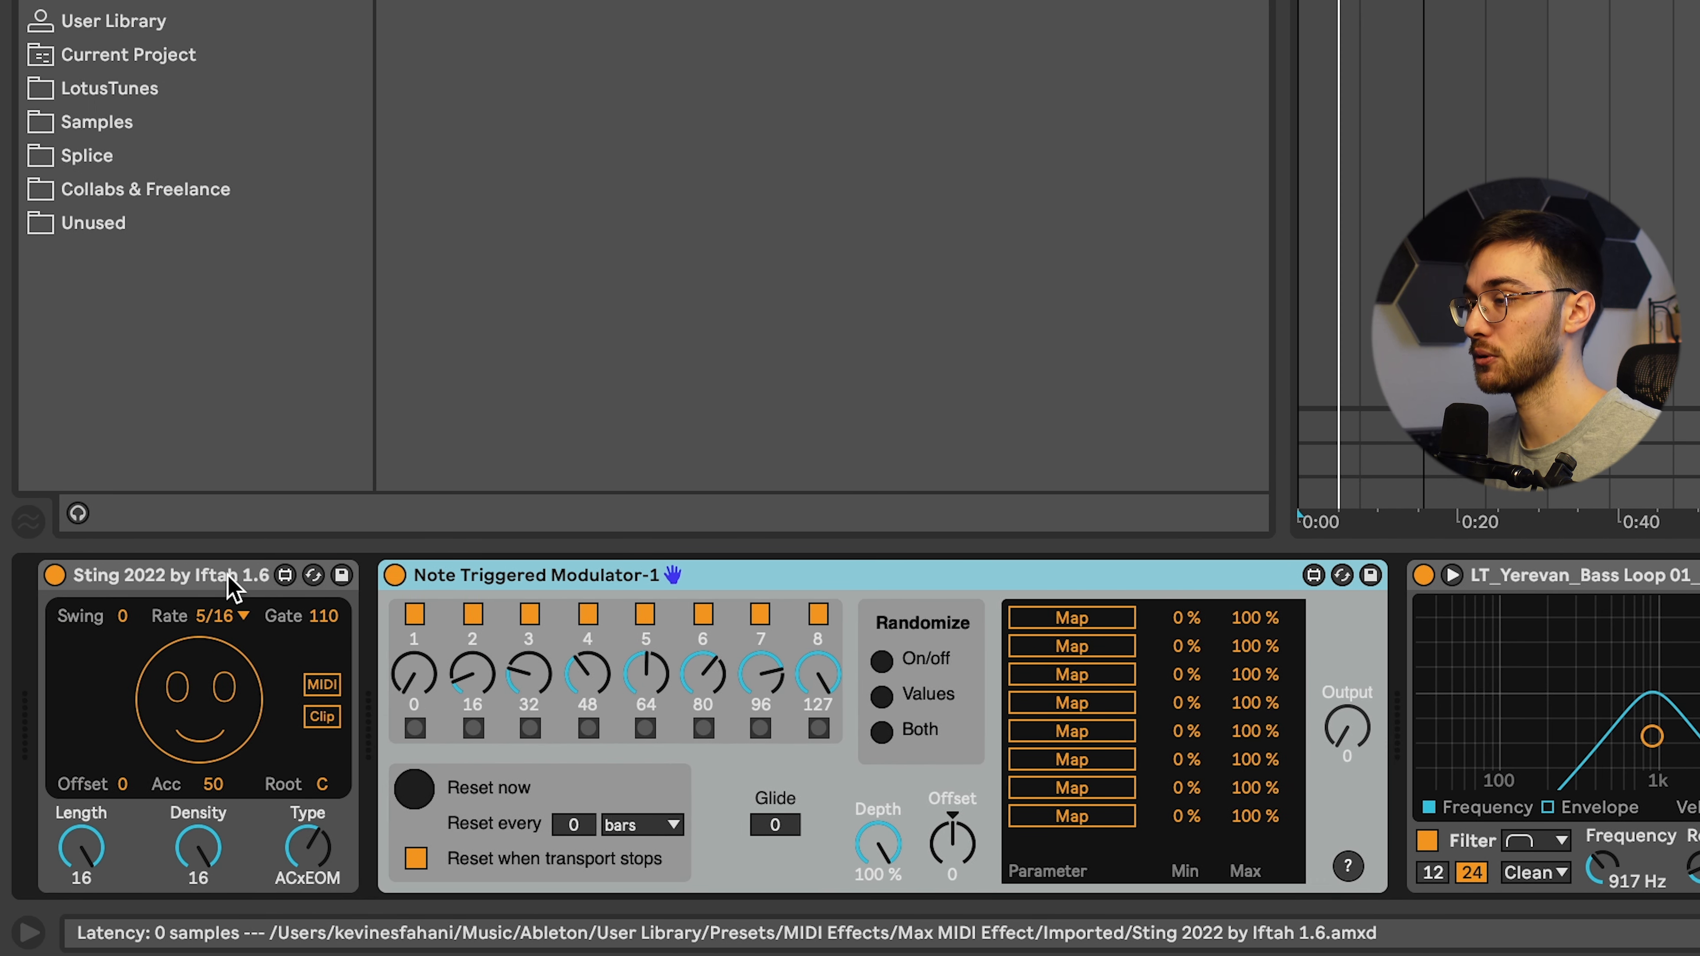
pyautogui.click(227, 588)
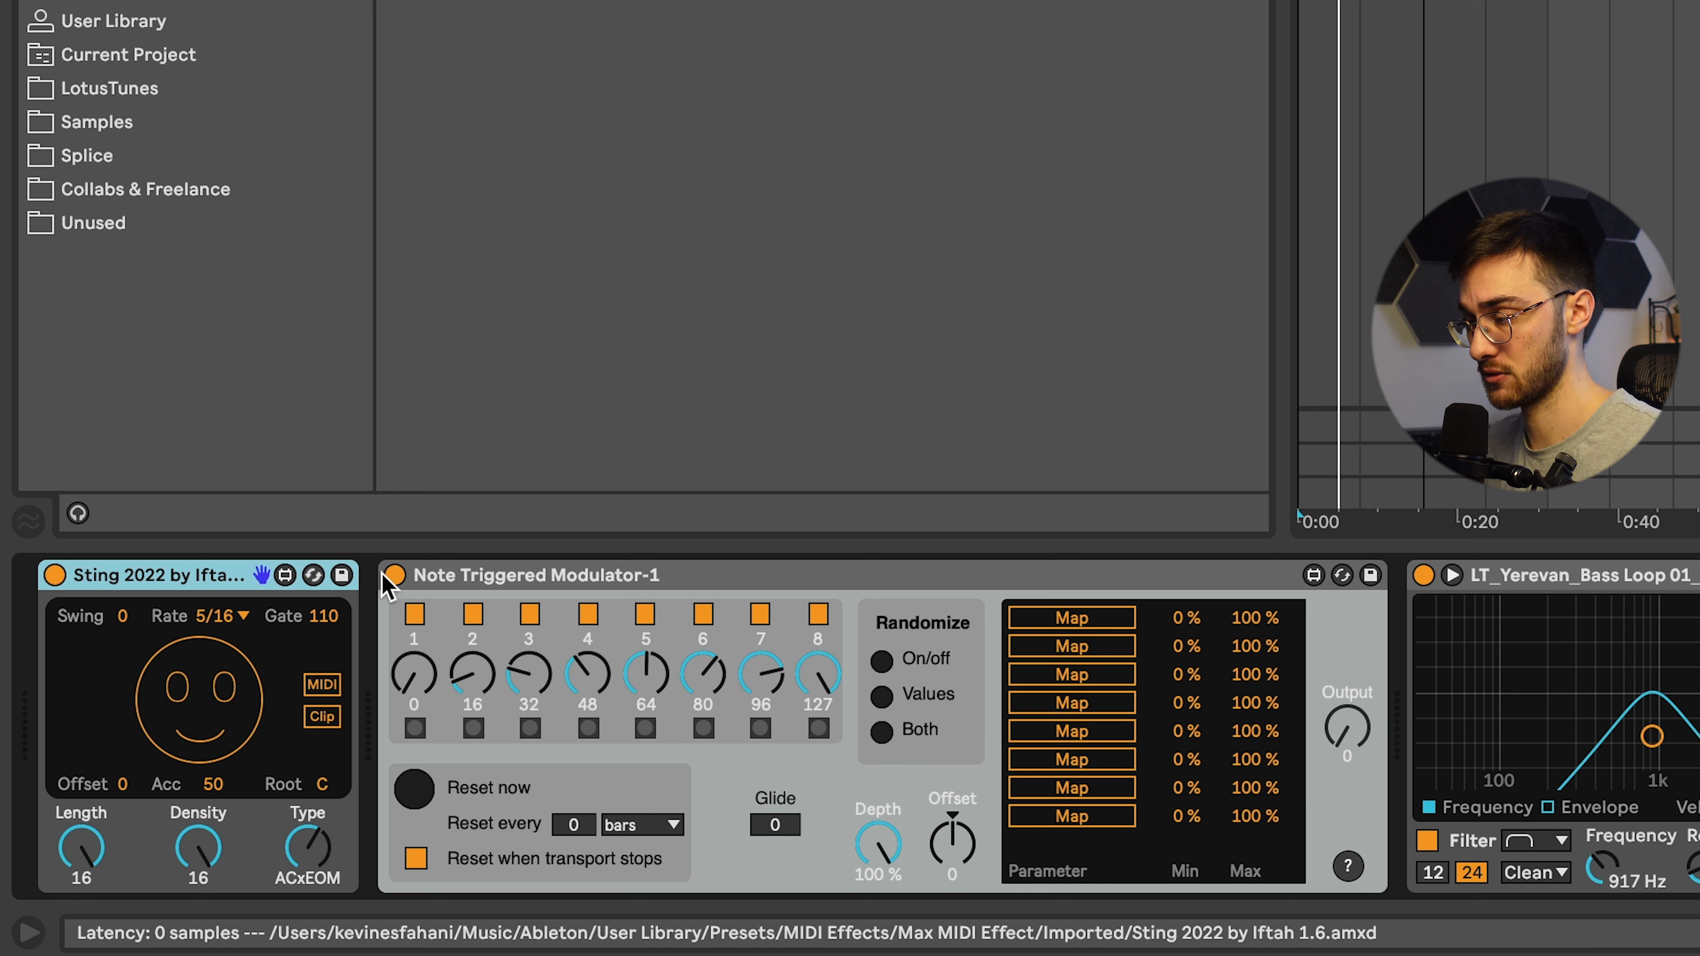
pyautogui.click(1017, 626)
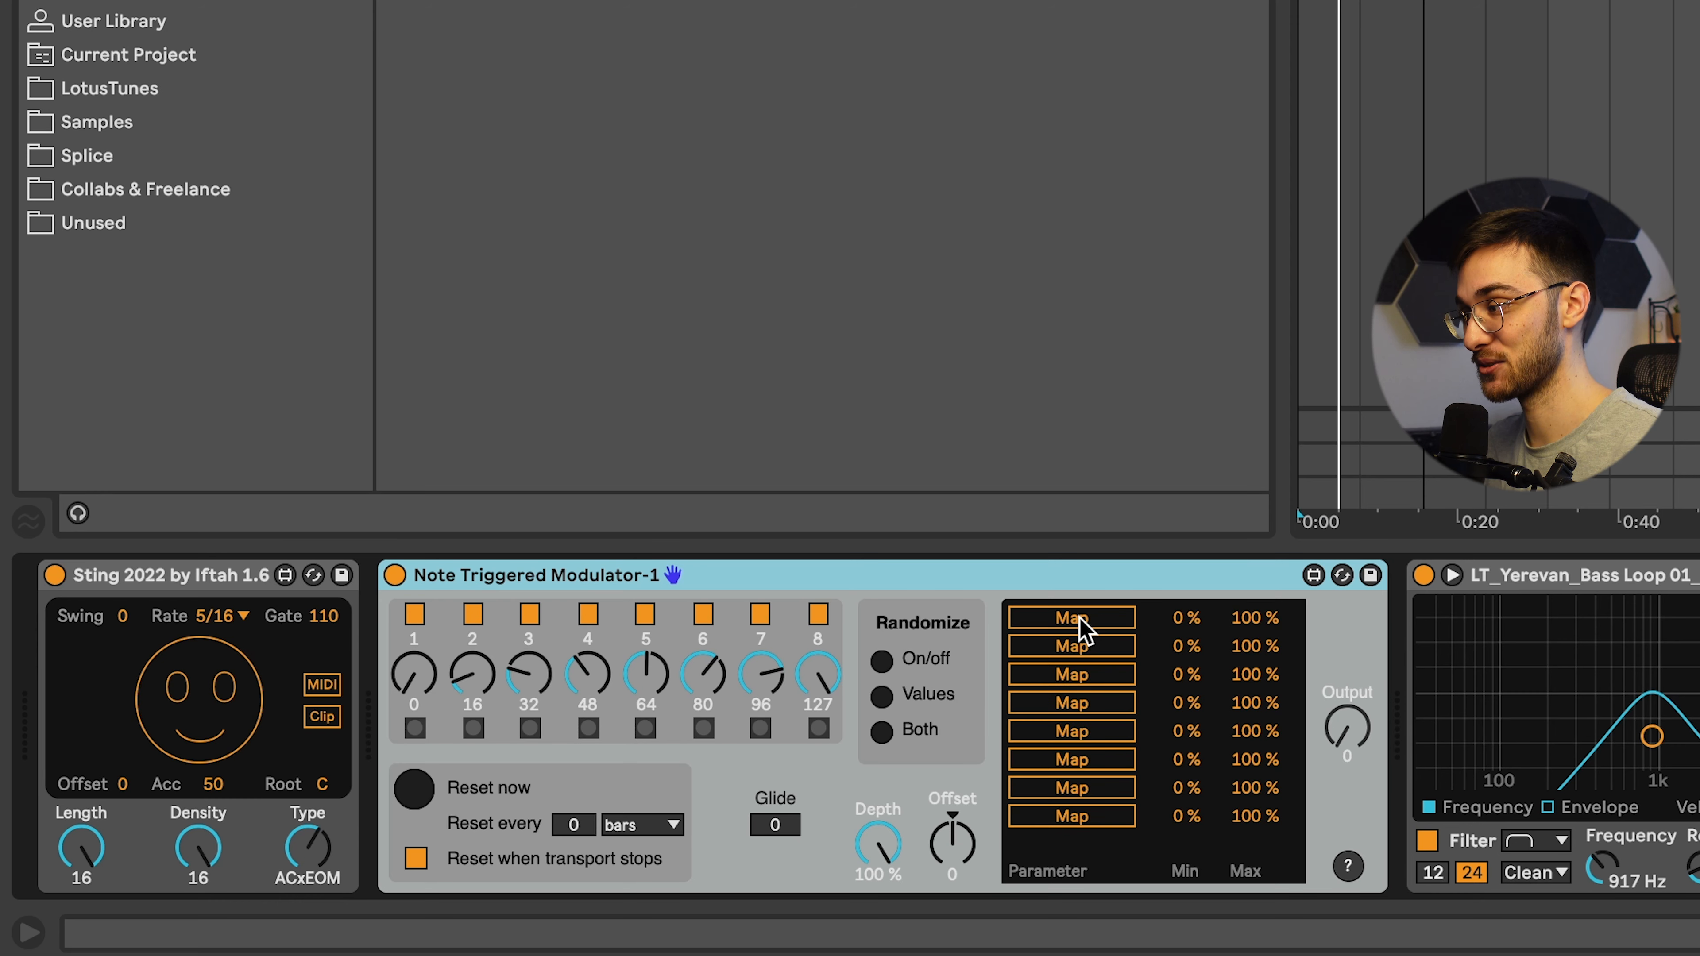
pyautogui.click(1078, 620)
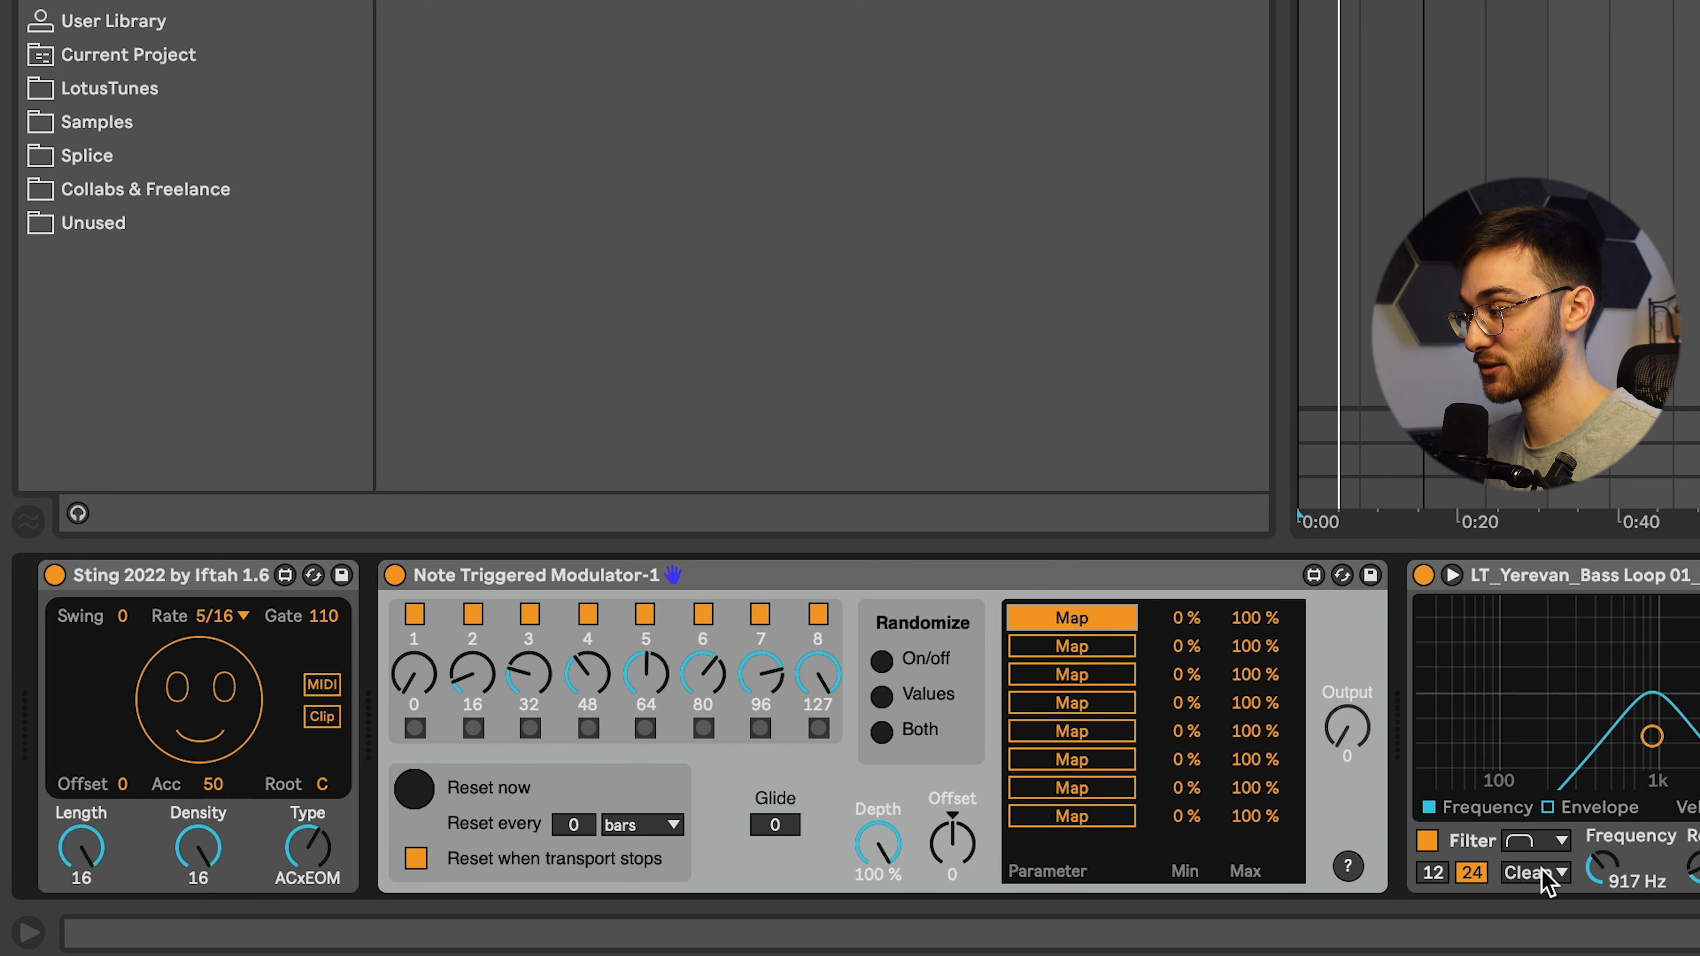
pyautogui.click(1602, 871)
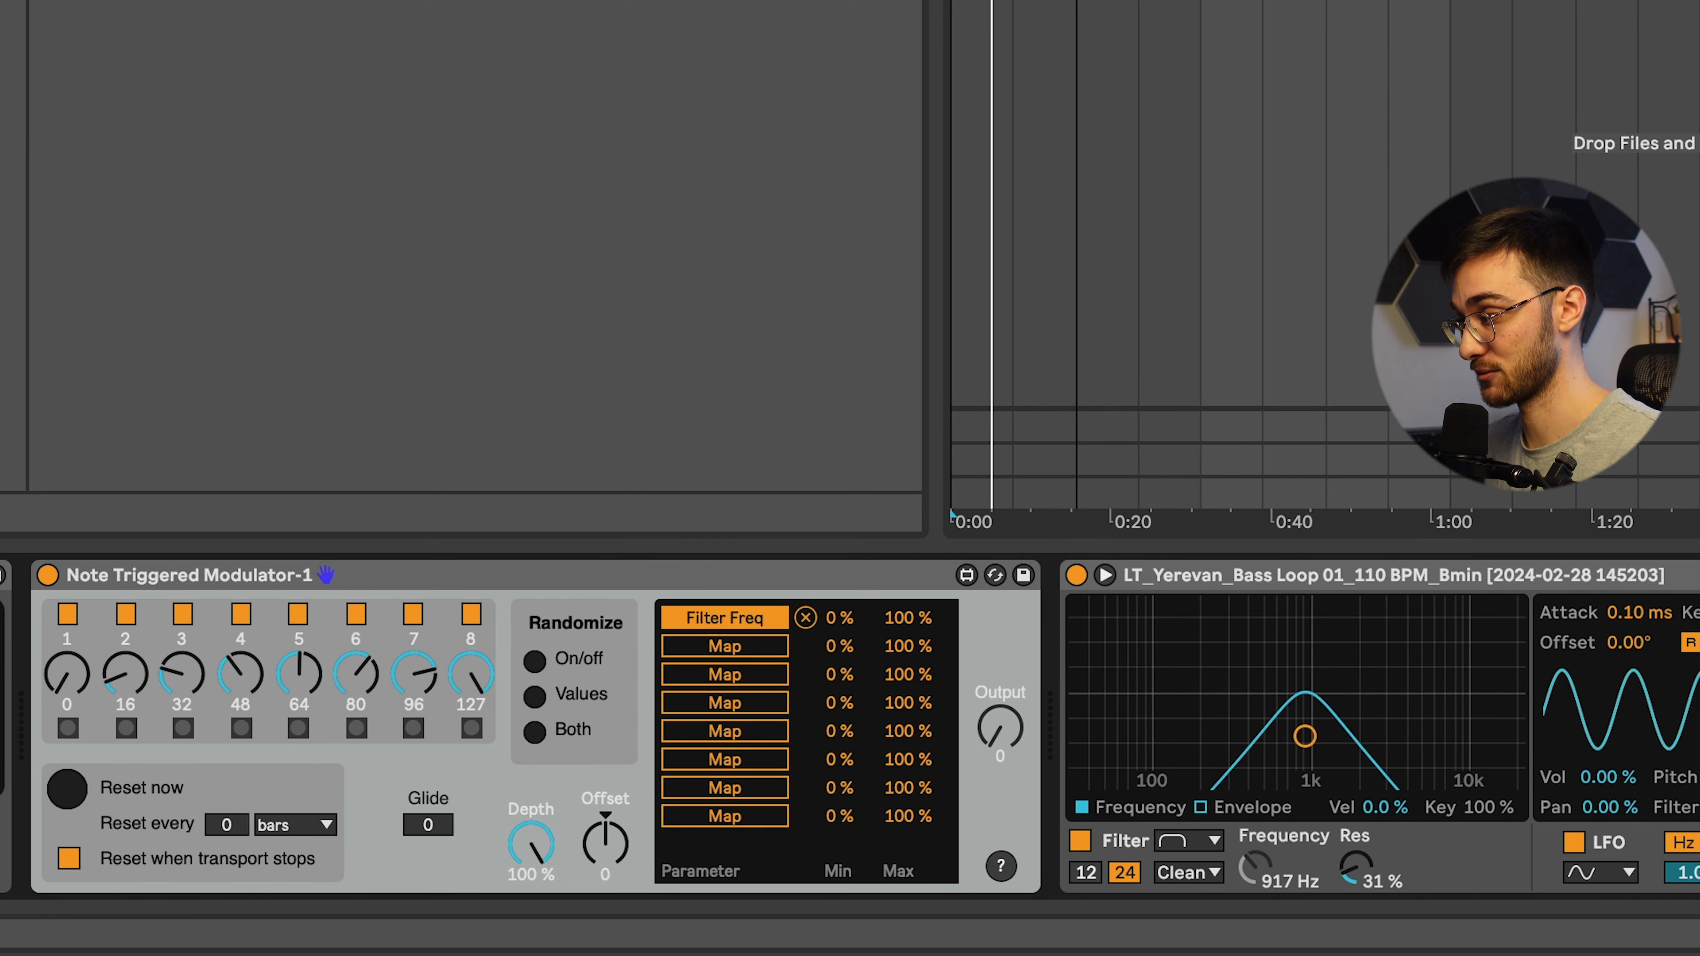
# Set Sting's rate to 1/16 and lower the modulator's step values, with step 8 at 43.
pyautogui.click(42, 618)
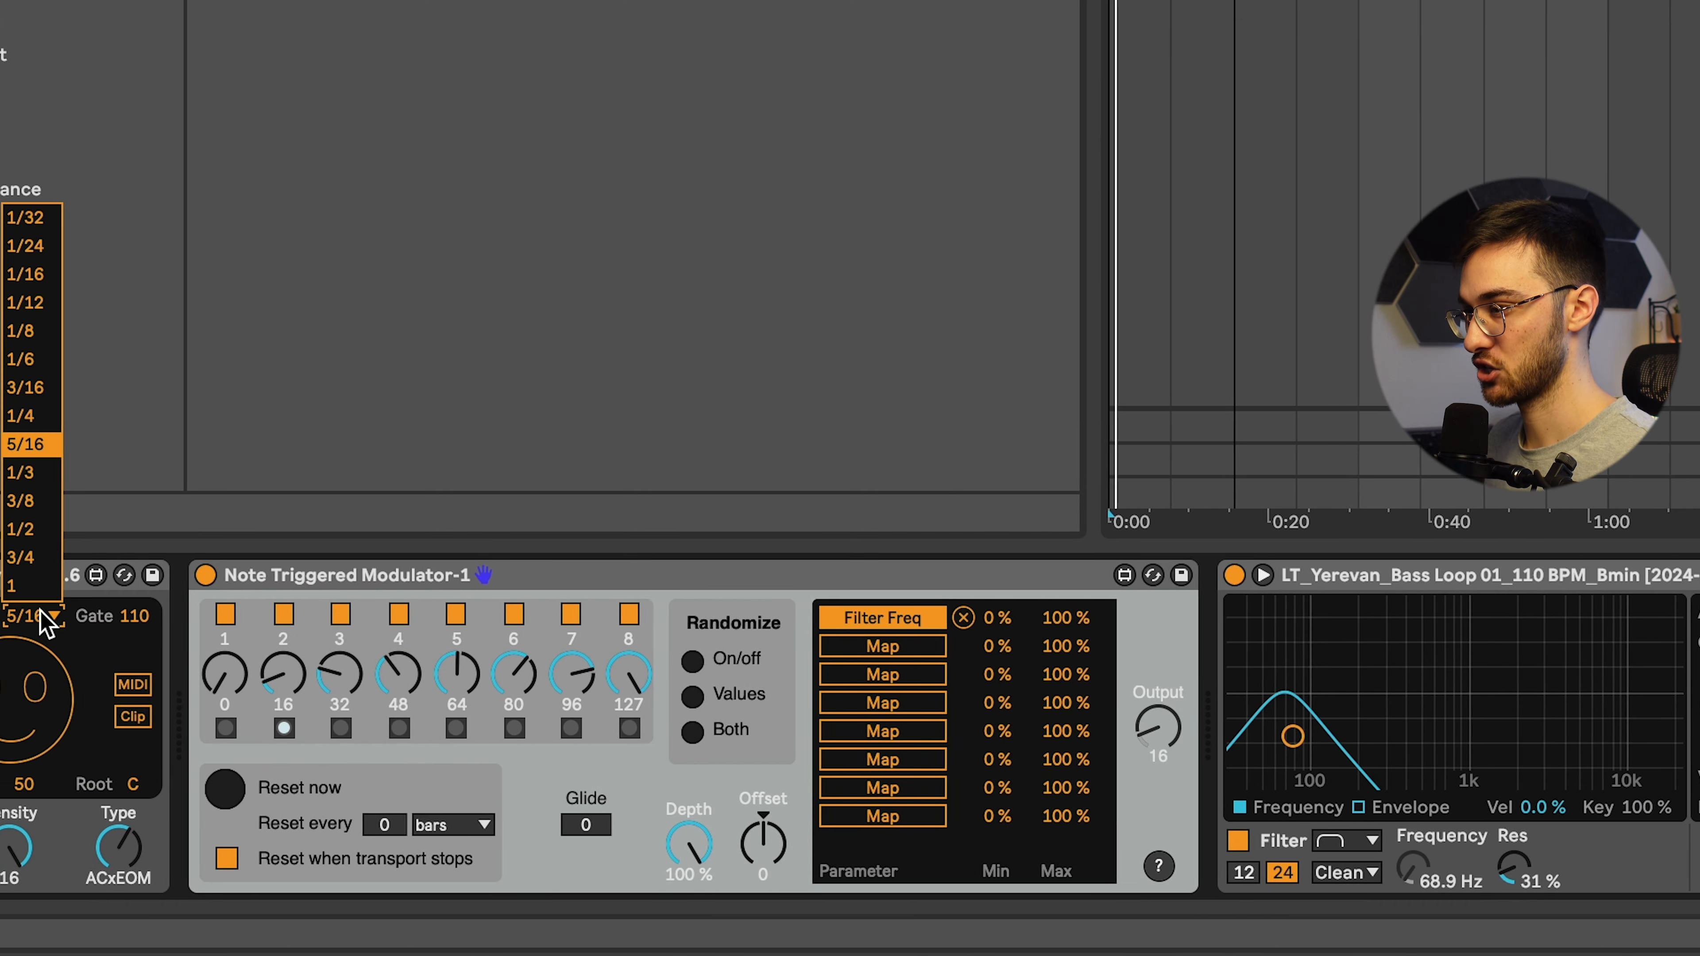
pyautogui.click(219, 278)
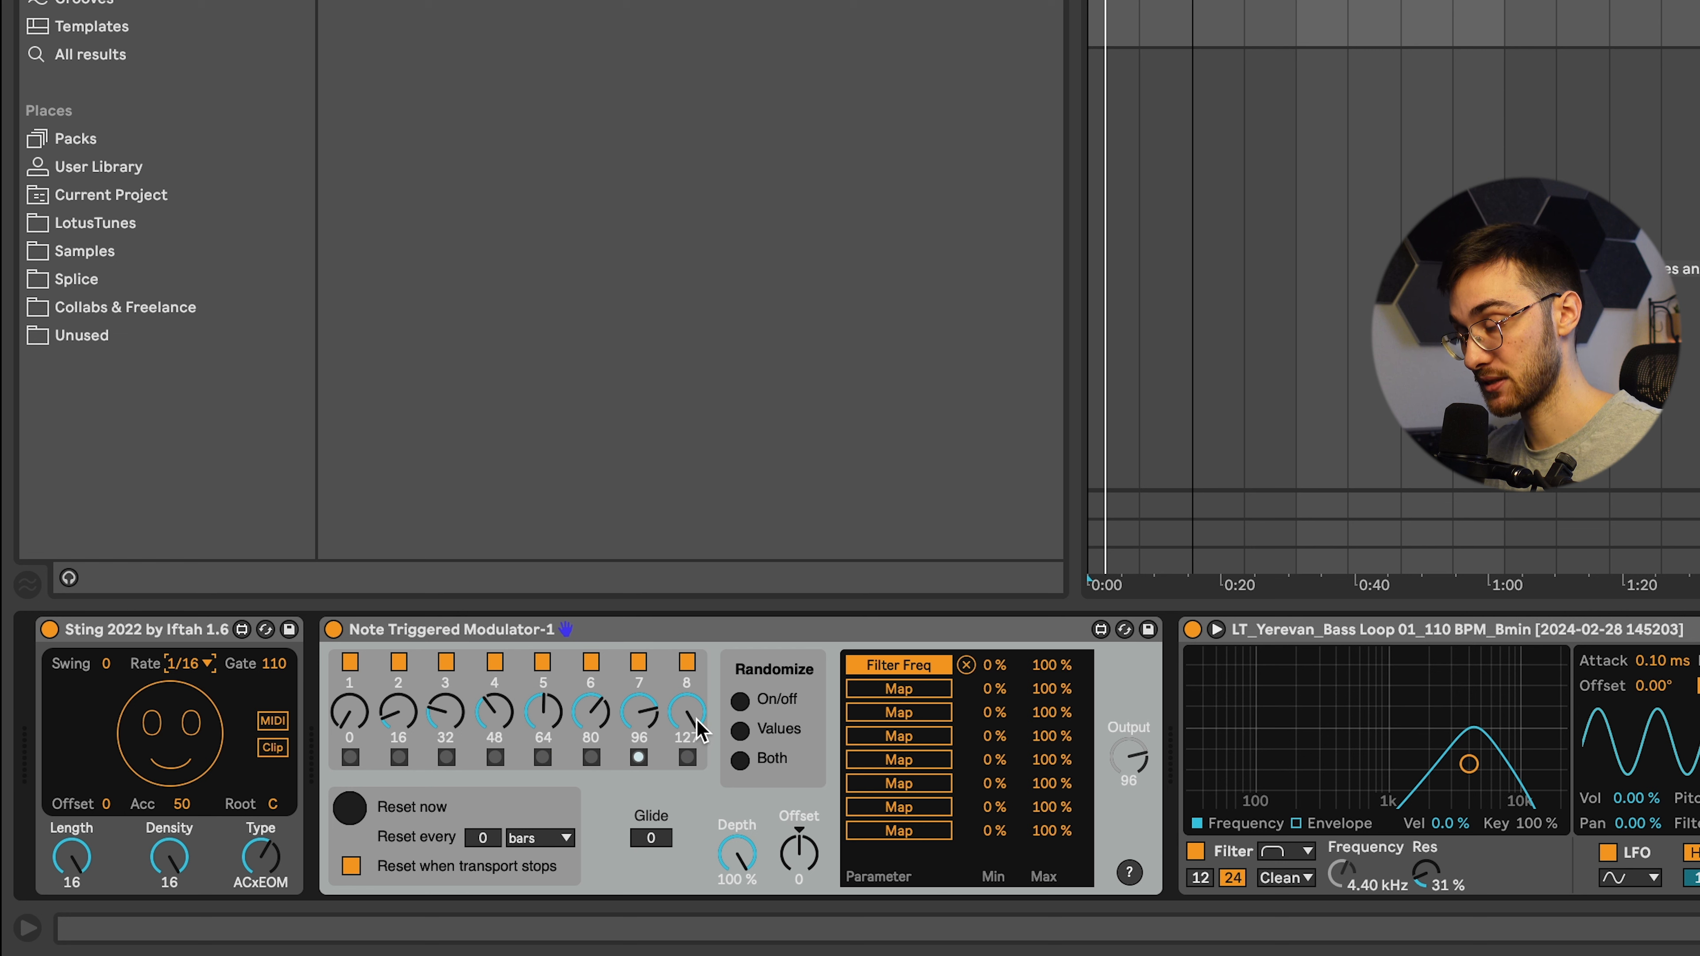
pyautogui.moveTo(696, 722); pyautogui.dragTo(696, 777)
pyautogui.moveTo(561, 724); pyautogui.dragTo(561, 747)
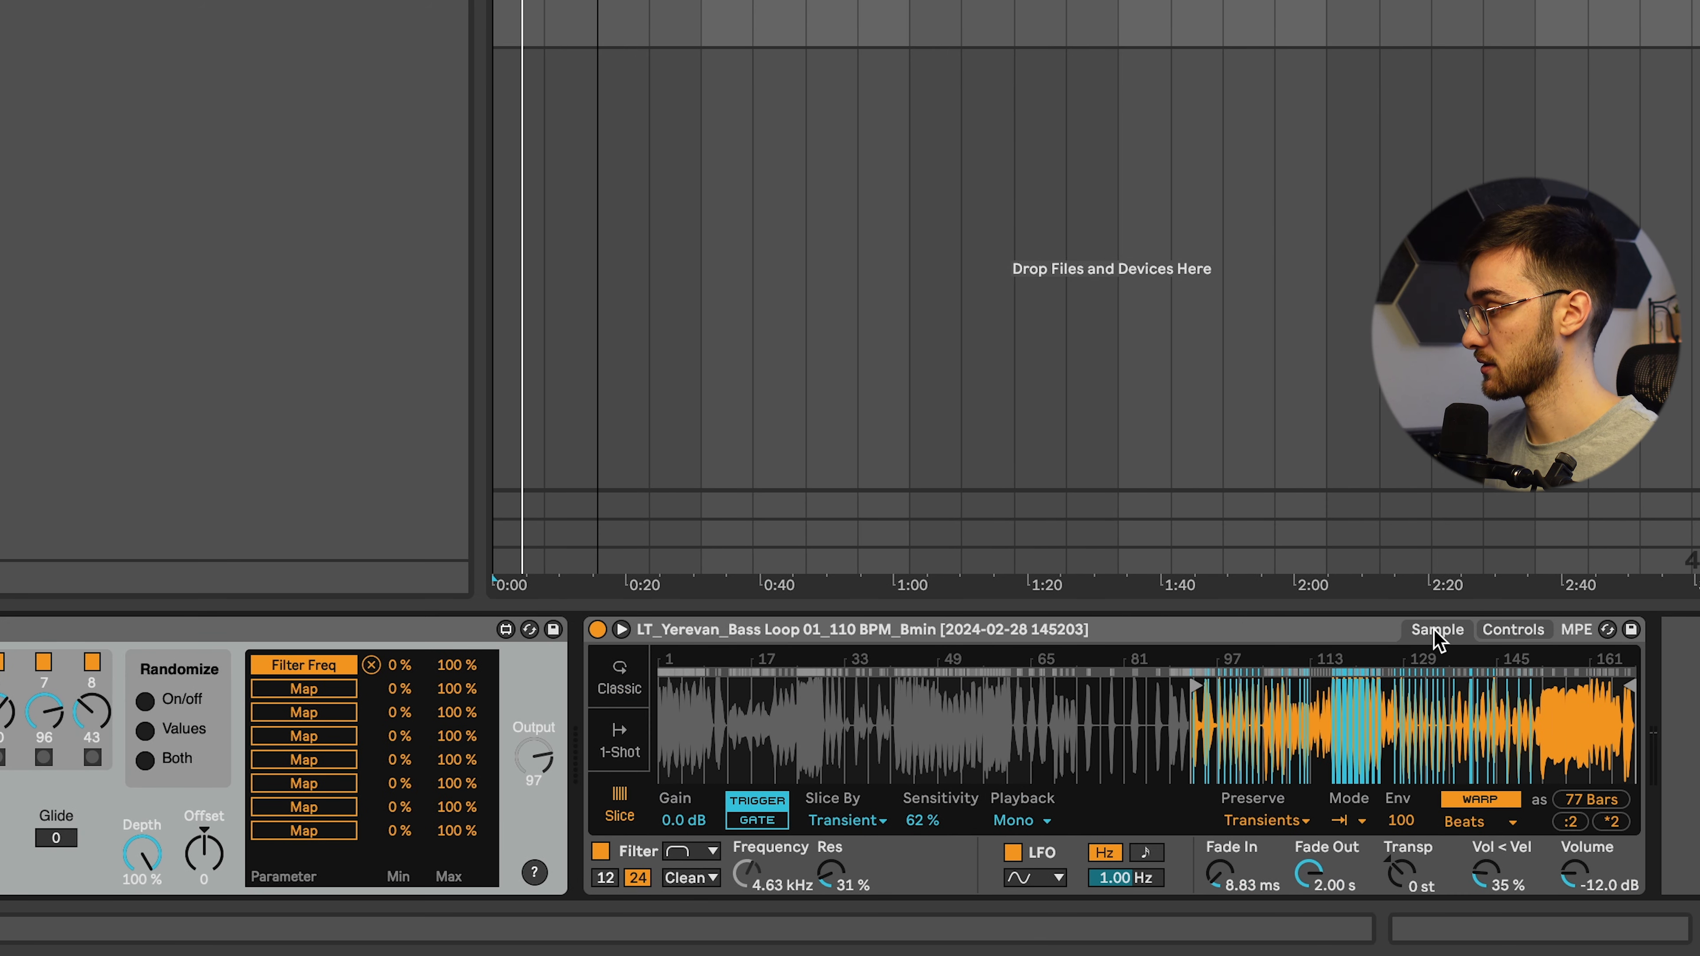
# Move the bass sample's start point to about bar 24 and play the arrangement.
pyautogui.moveTo(1200, 685); pyautogui.dragTo(800, 689)
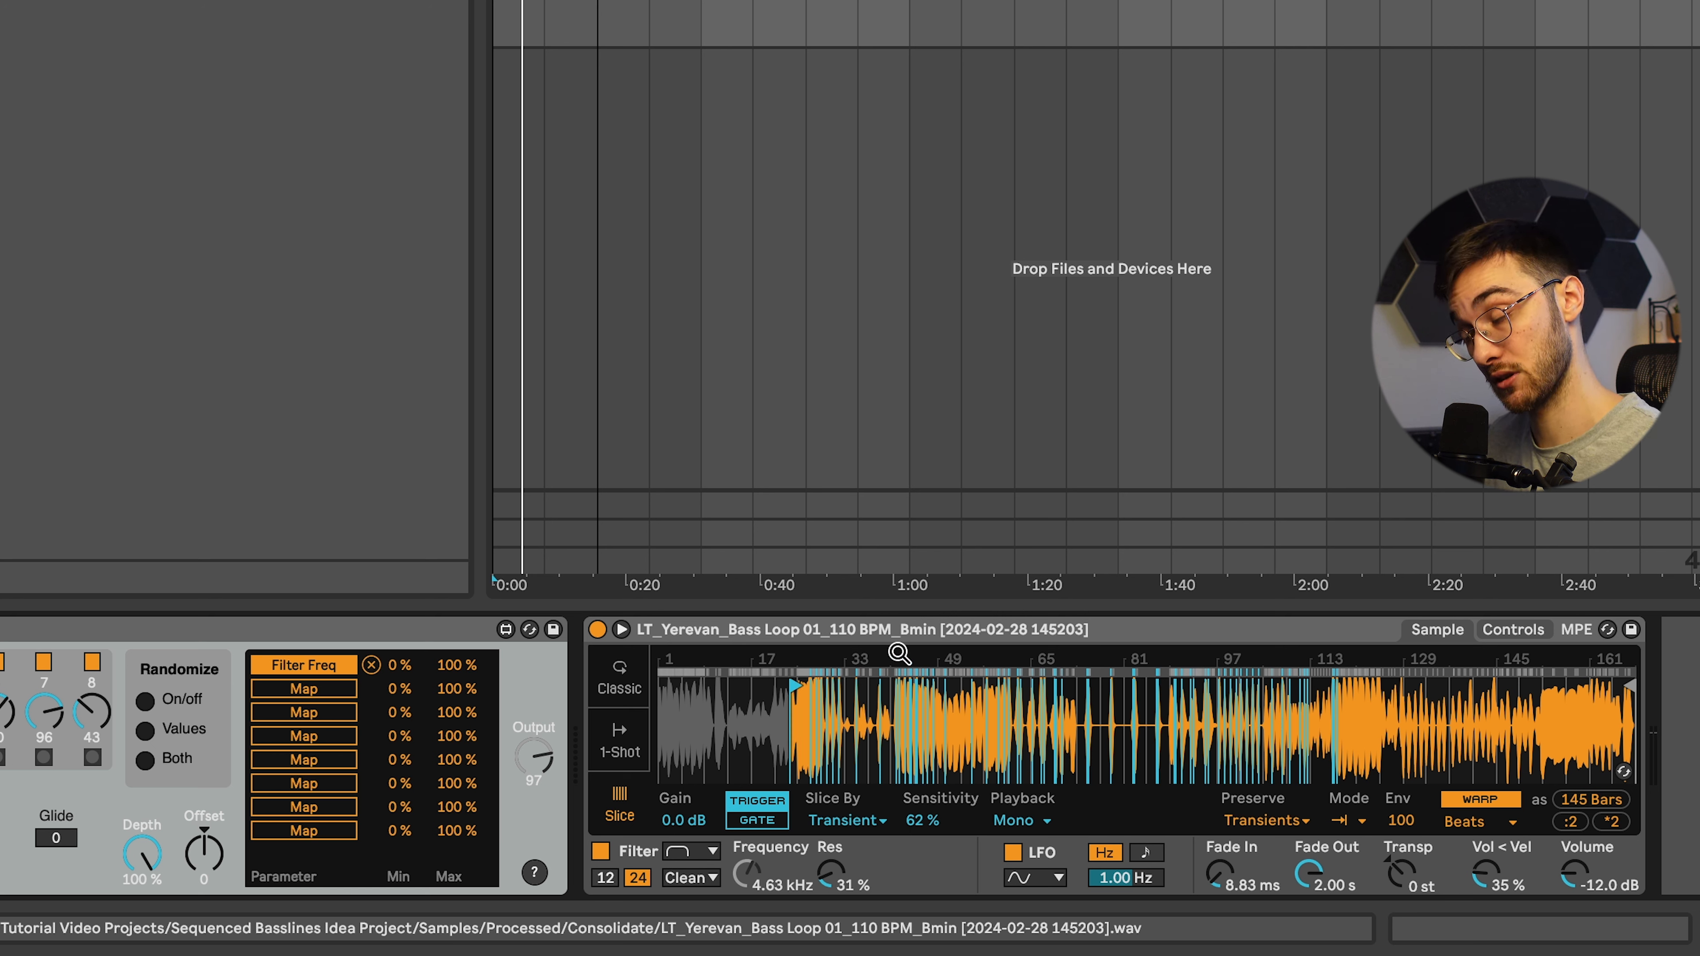
pyautogui.press('space')
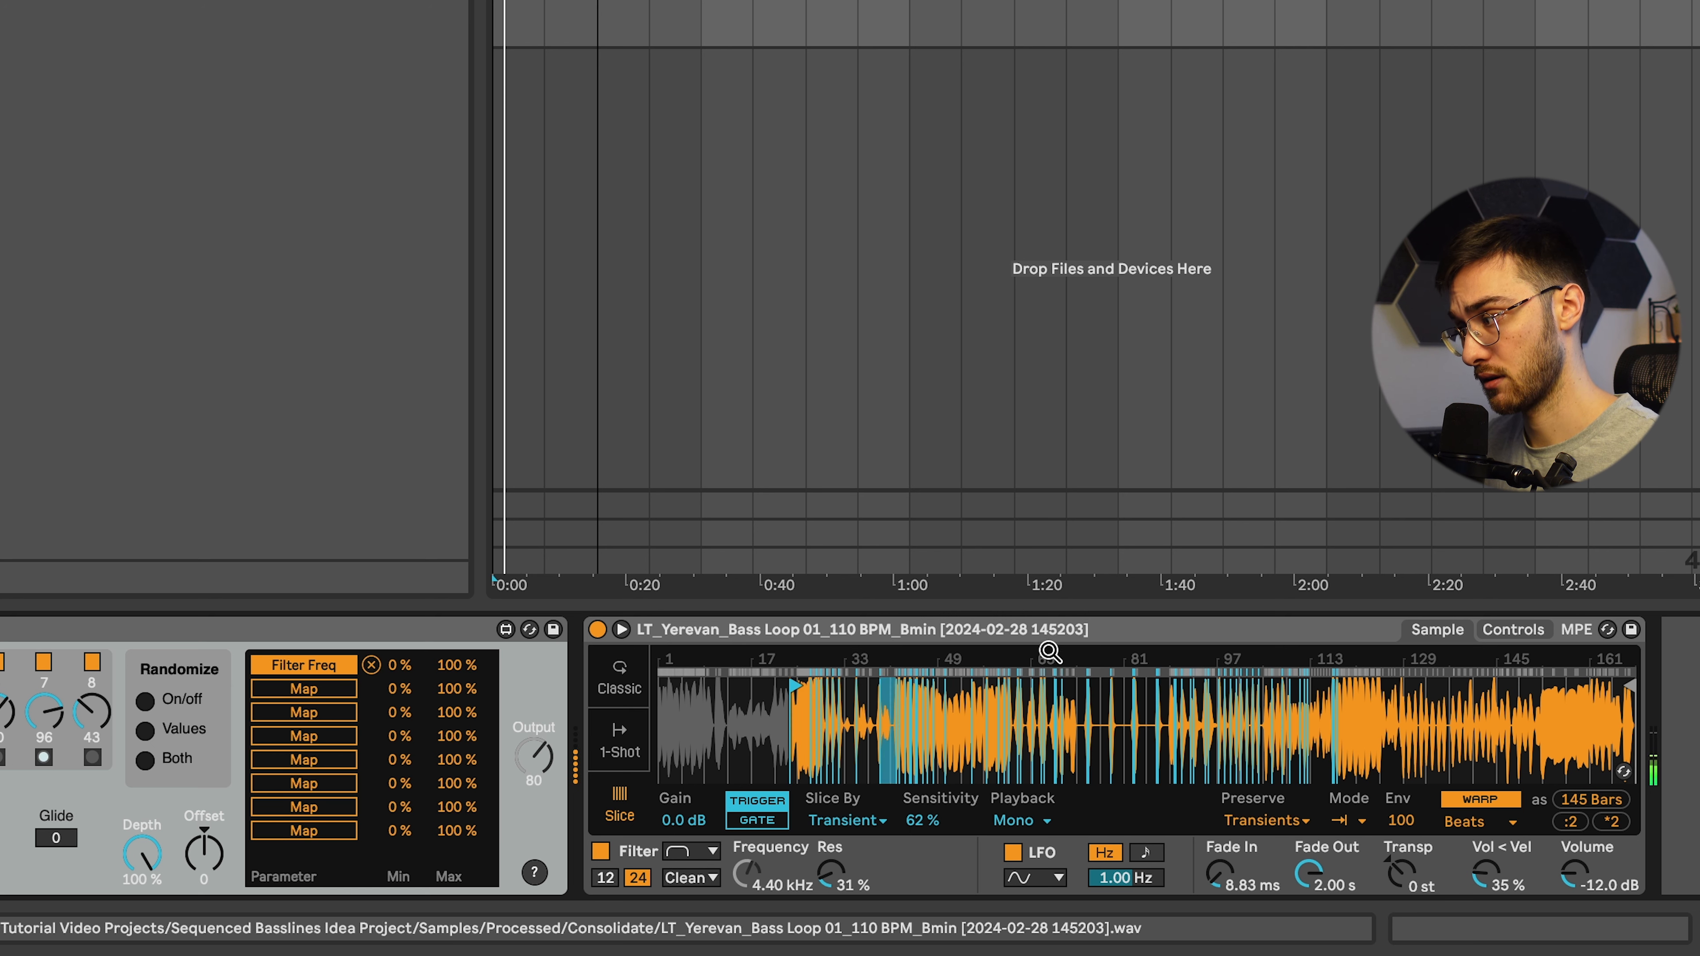
# Try a very high resonance on Simpler's filter during playback, and set it to 30 %.
pyautogui.click(1499, 633)
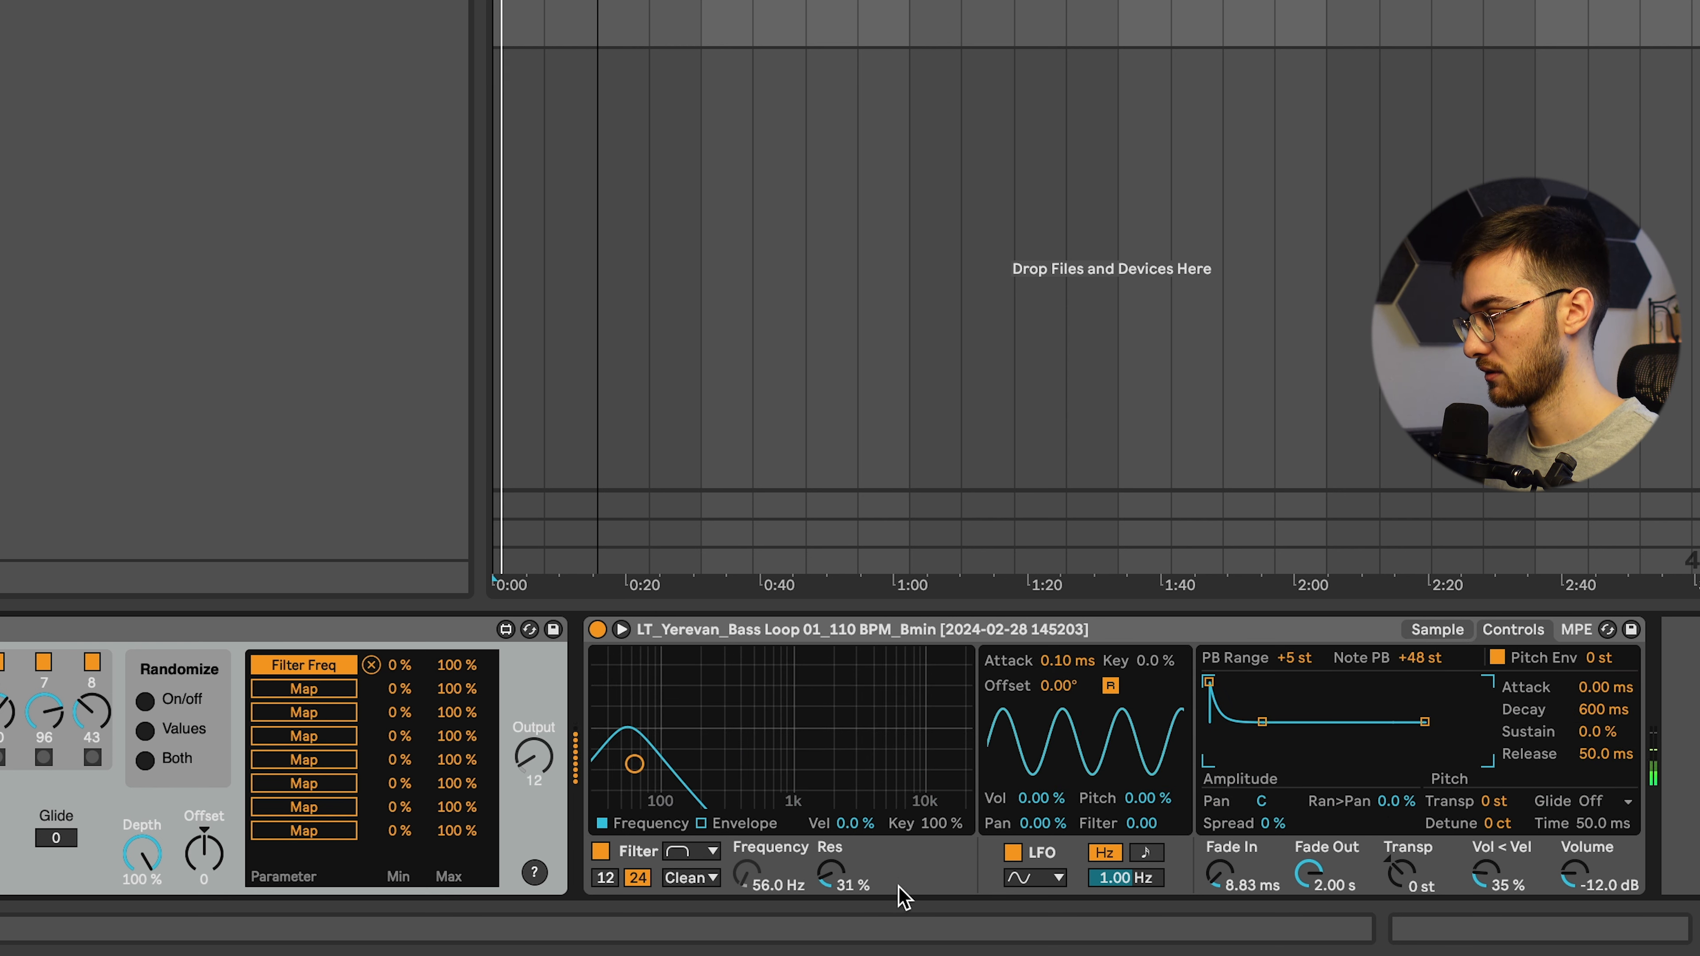
pyautogui.moveTo(837, 894); pyautogui.dragTo(837, 837)
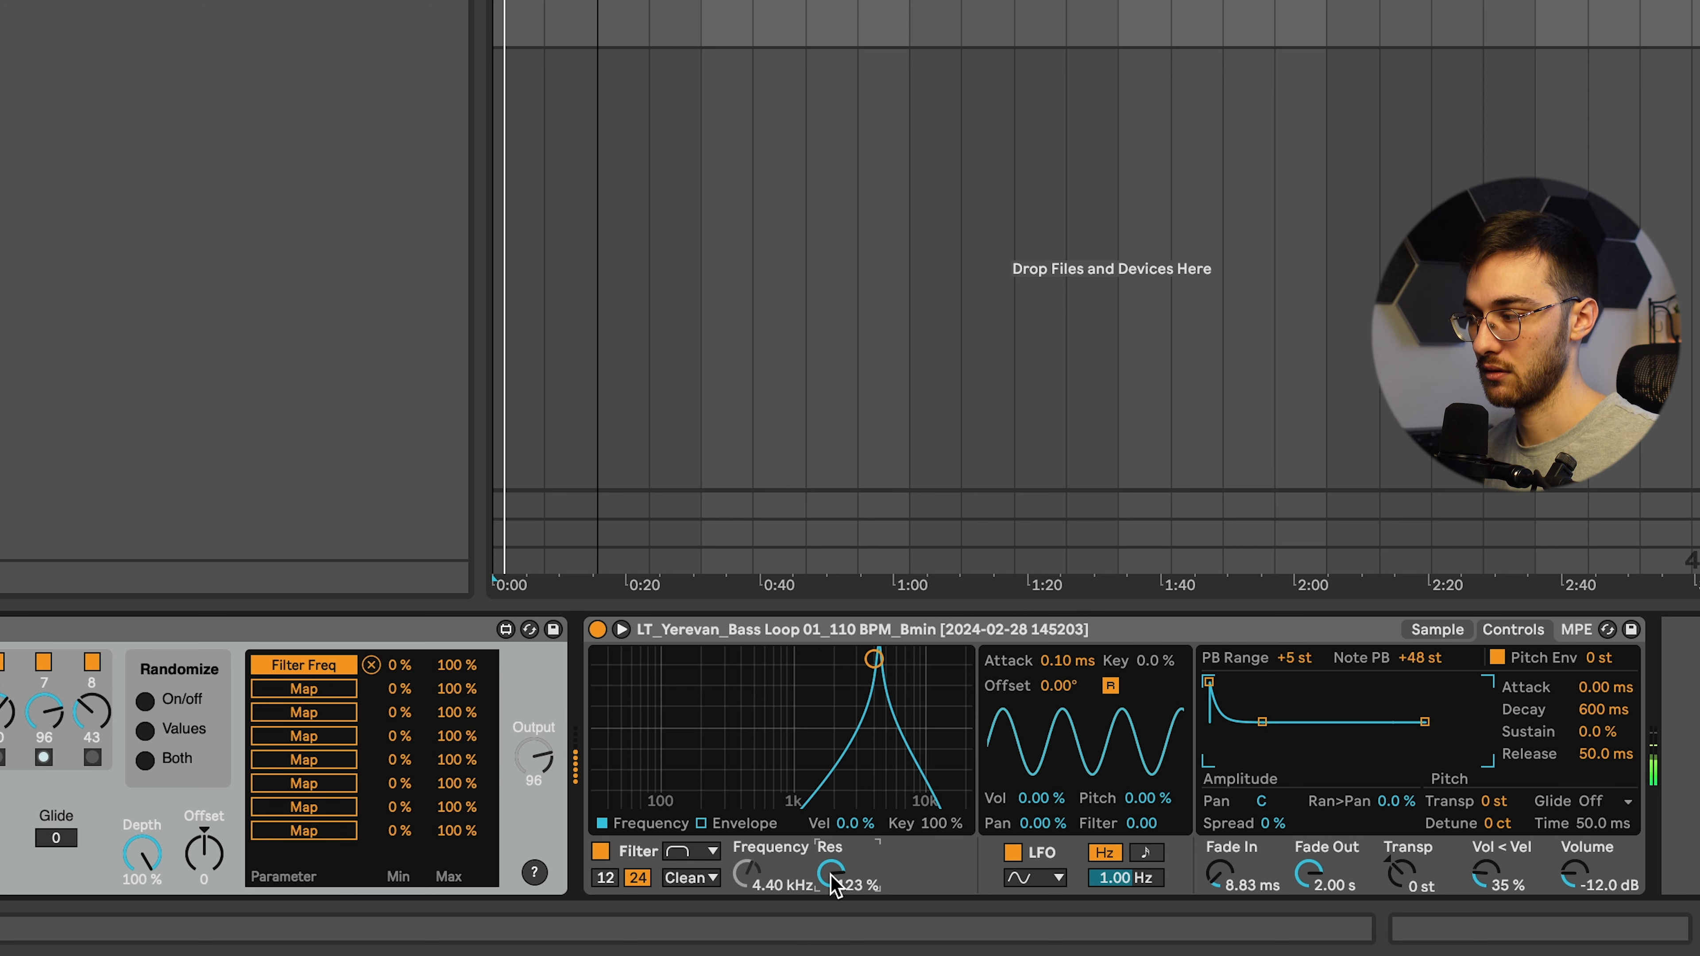
pyautogui.moveTo(831, 875)
pyautogui.mouseDown()
pyautogui.moveTo(831, 911)
pyautogui.moveTo(846, 883)
pyautogui.moveTo(824, 884)
pyautogui.mouseUp()
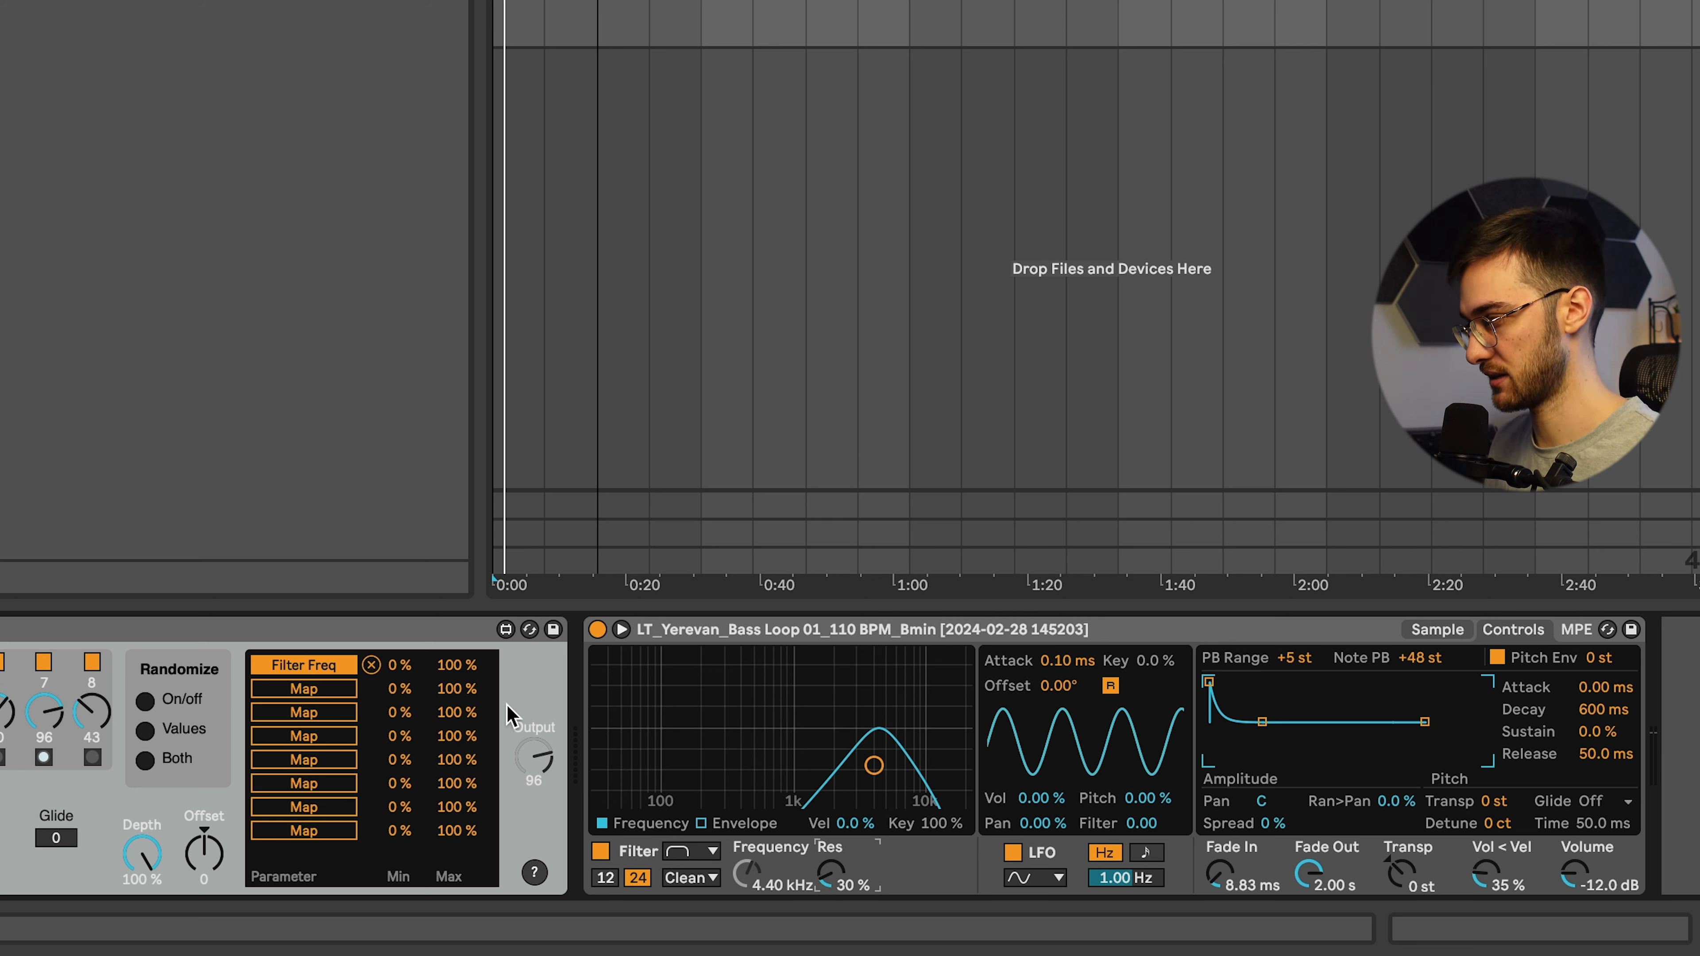
# Play the arrangement and set the filter frequency mapping's range to a minimum of 0 % and a maximum of 48 %.
pyautogui.press('space')
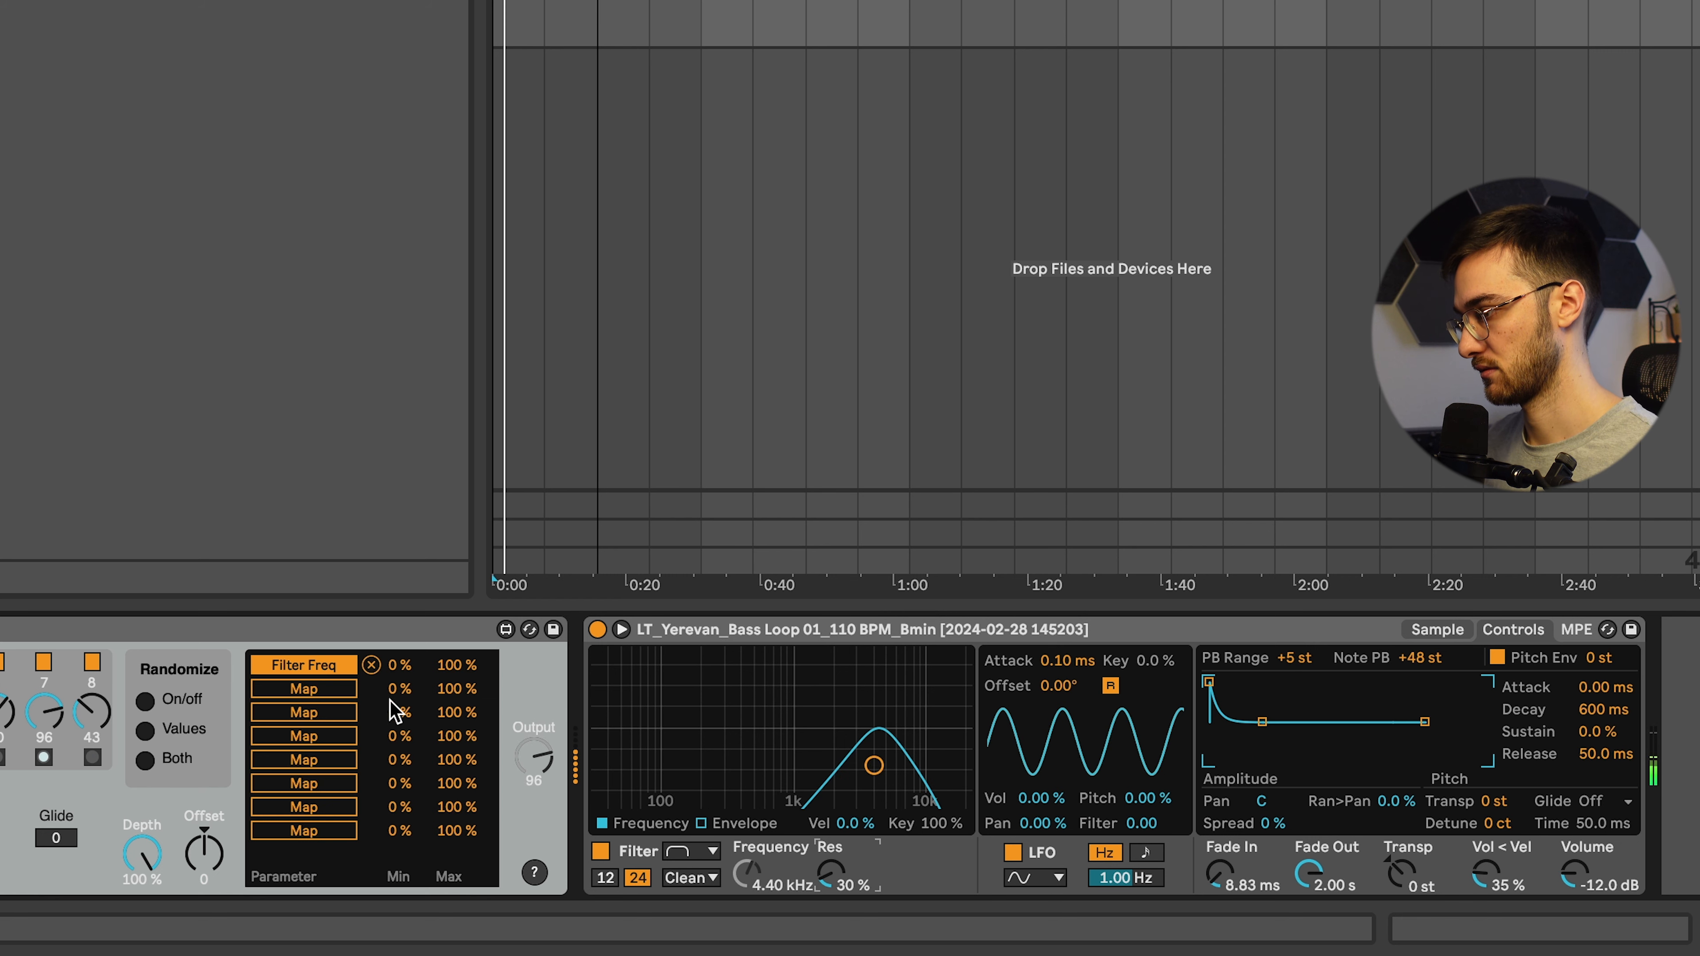
pyautogui.moveTo(409, 669); pyautogui.dragTo(408, 663)
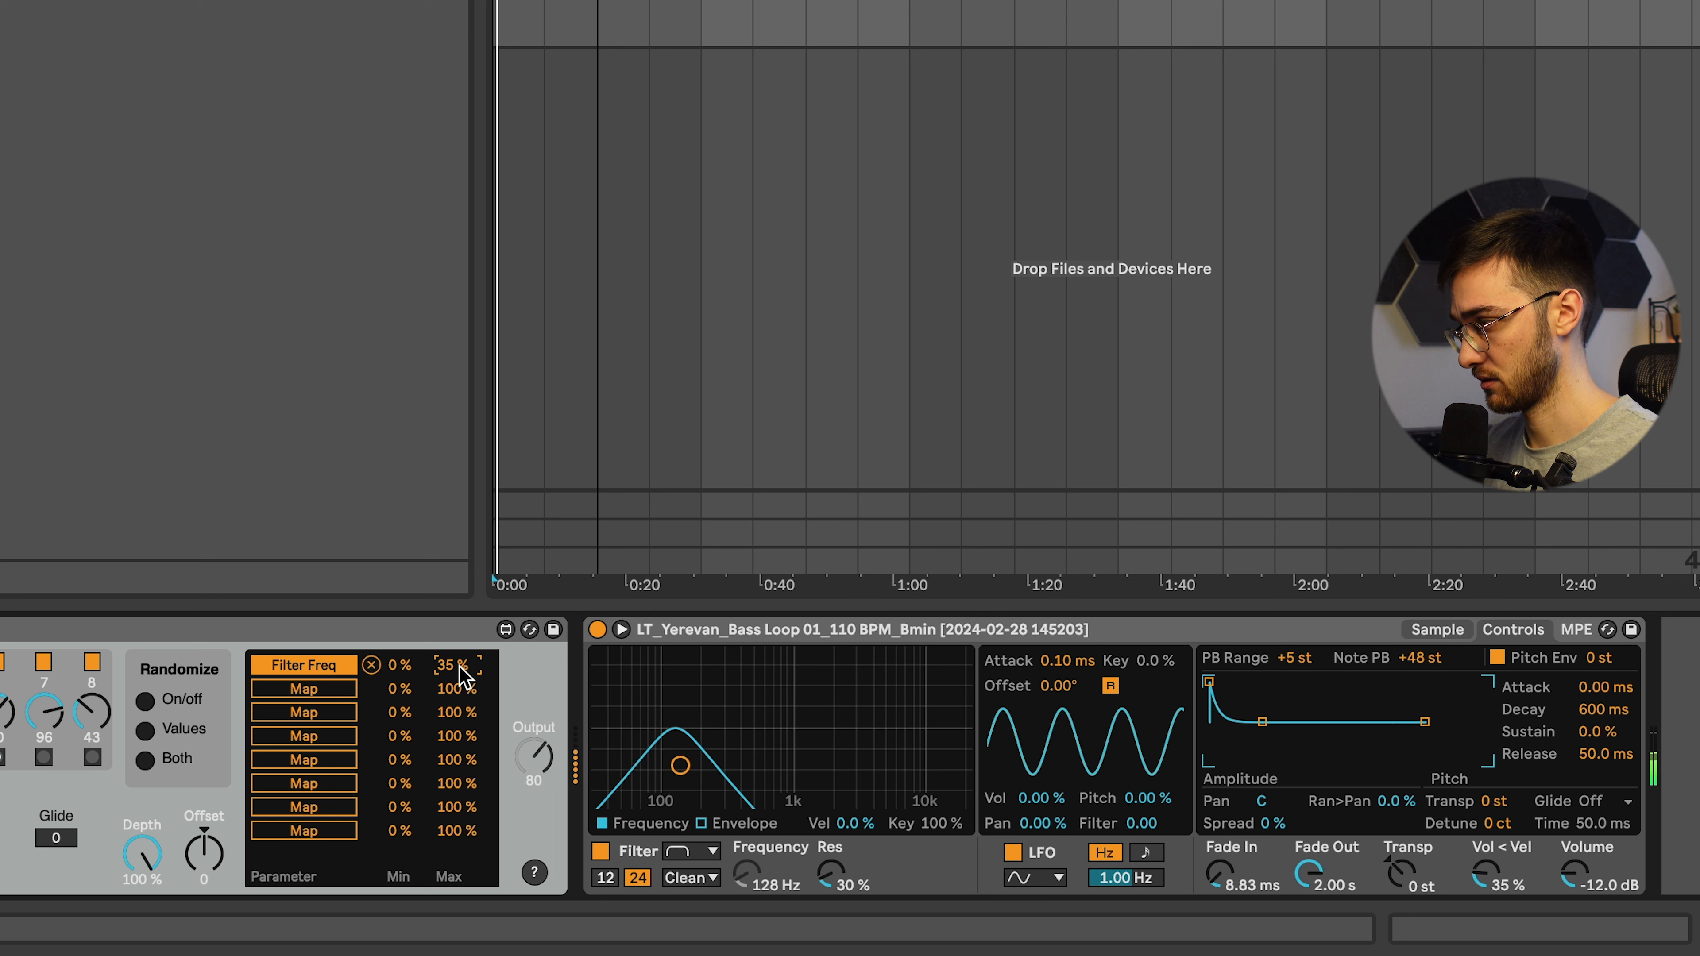
pyautogui.moveTo(460, 670); pyautogui.dragTo(460, 657)
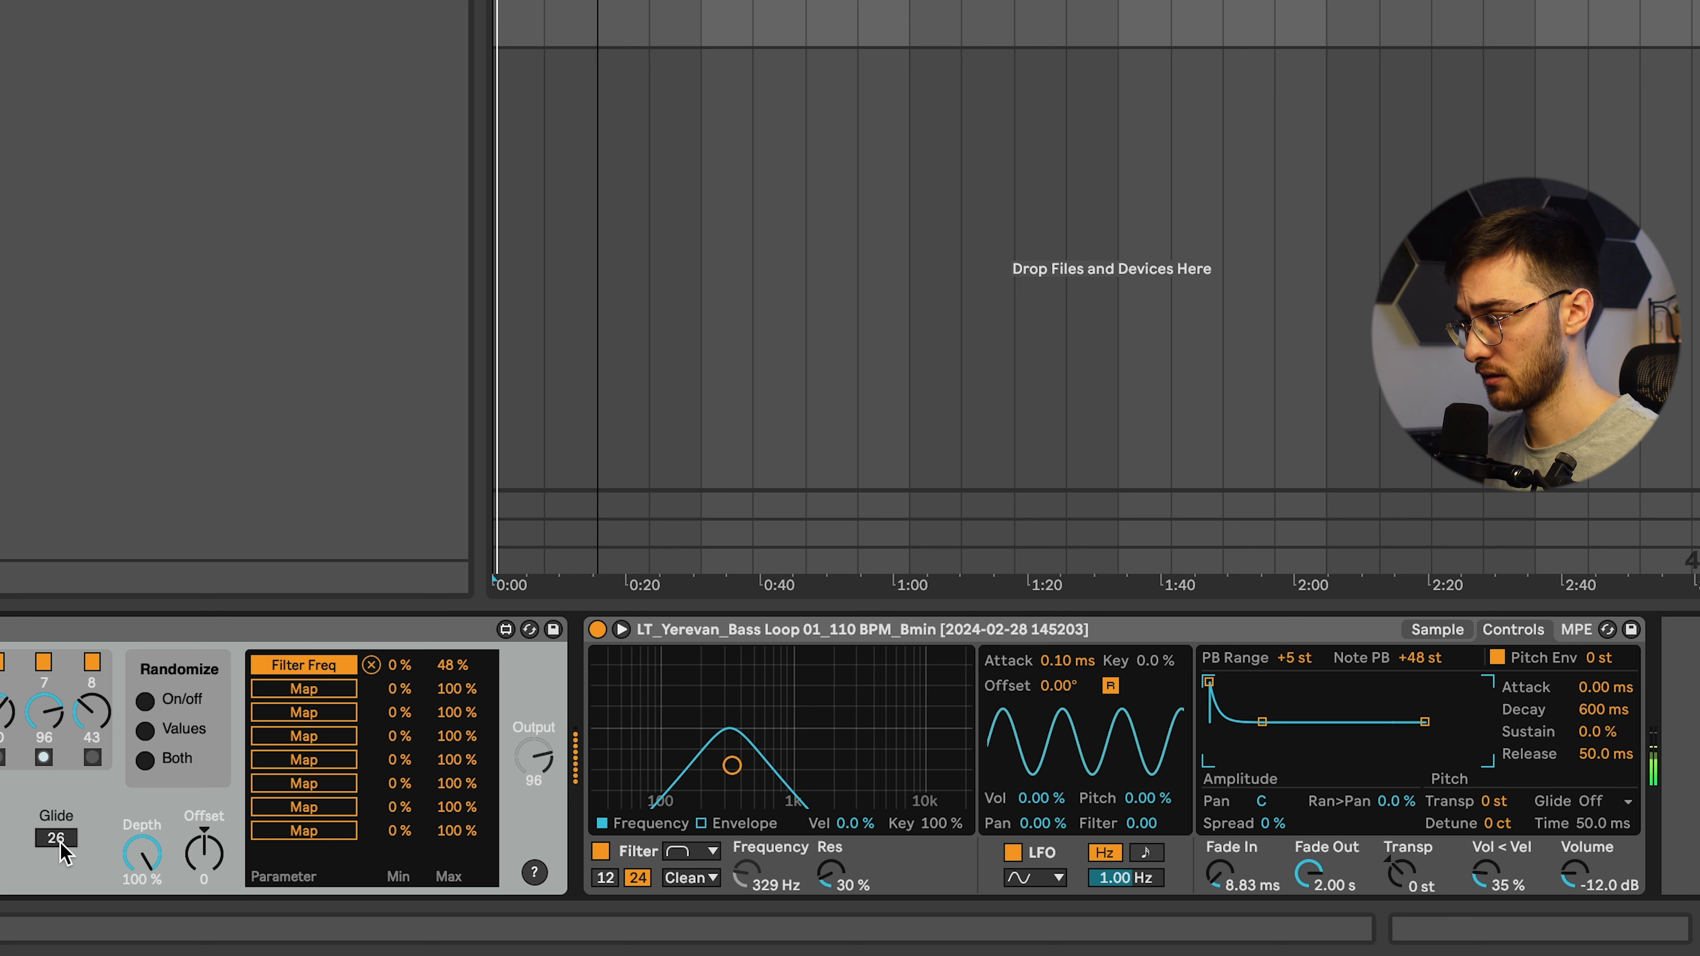
# Try the modulator's glide at 214 during playback and reset it to 0.
pyautogui.moveTo(61, 843); pyautogui.dragTo(61, 771)
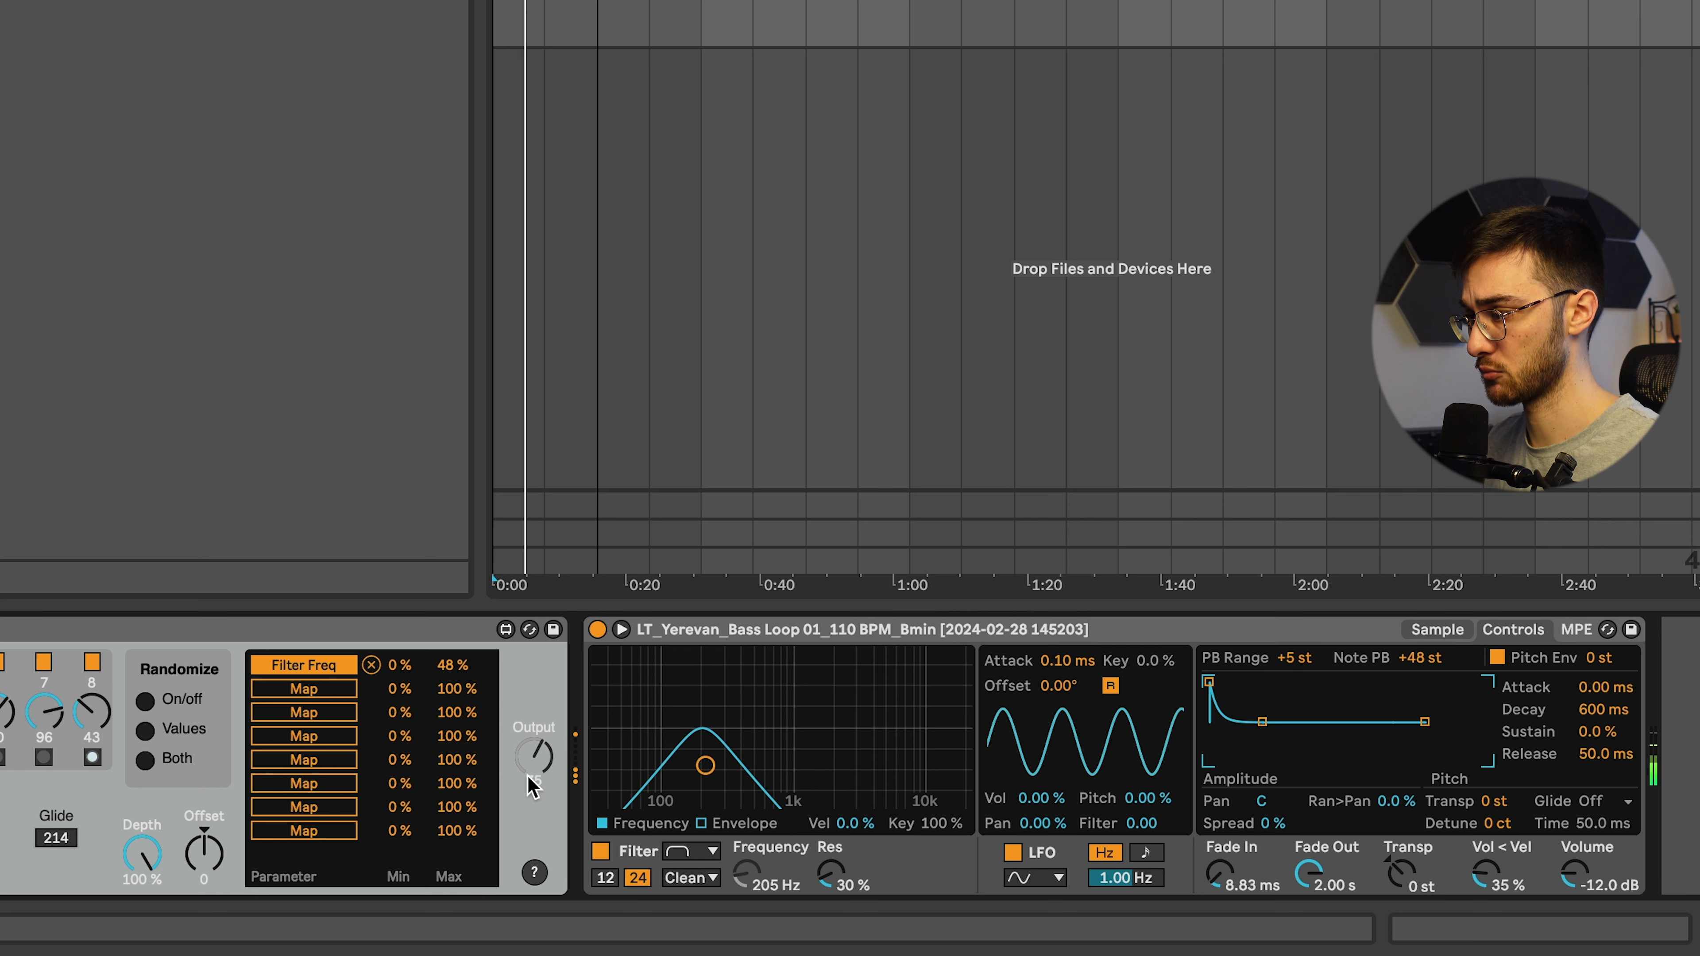
pyautogui.moveTo(61, 840); pyautogui.dragTo(61, 924)
pyautogui.moveTo(63, 842)
pyautogui.mouseDown()
pyautogui.moveTo(63, 759)
pyautogui.moveTo(63, 845)
pyautogui.mouseUp()
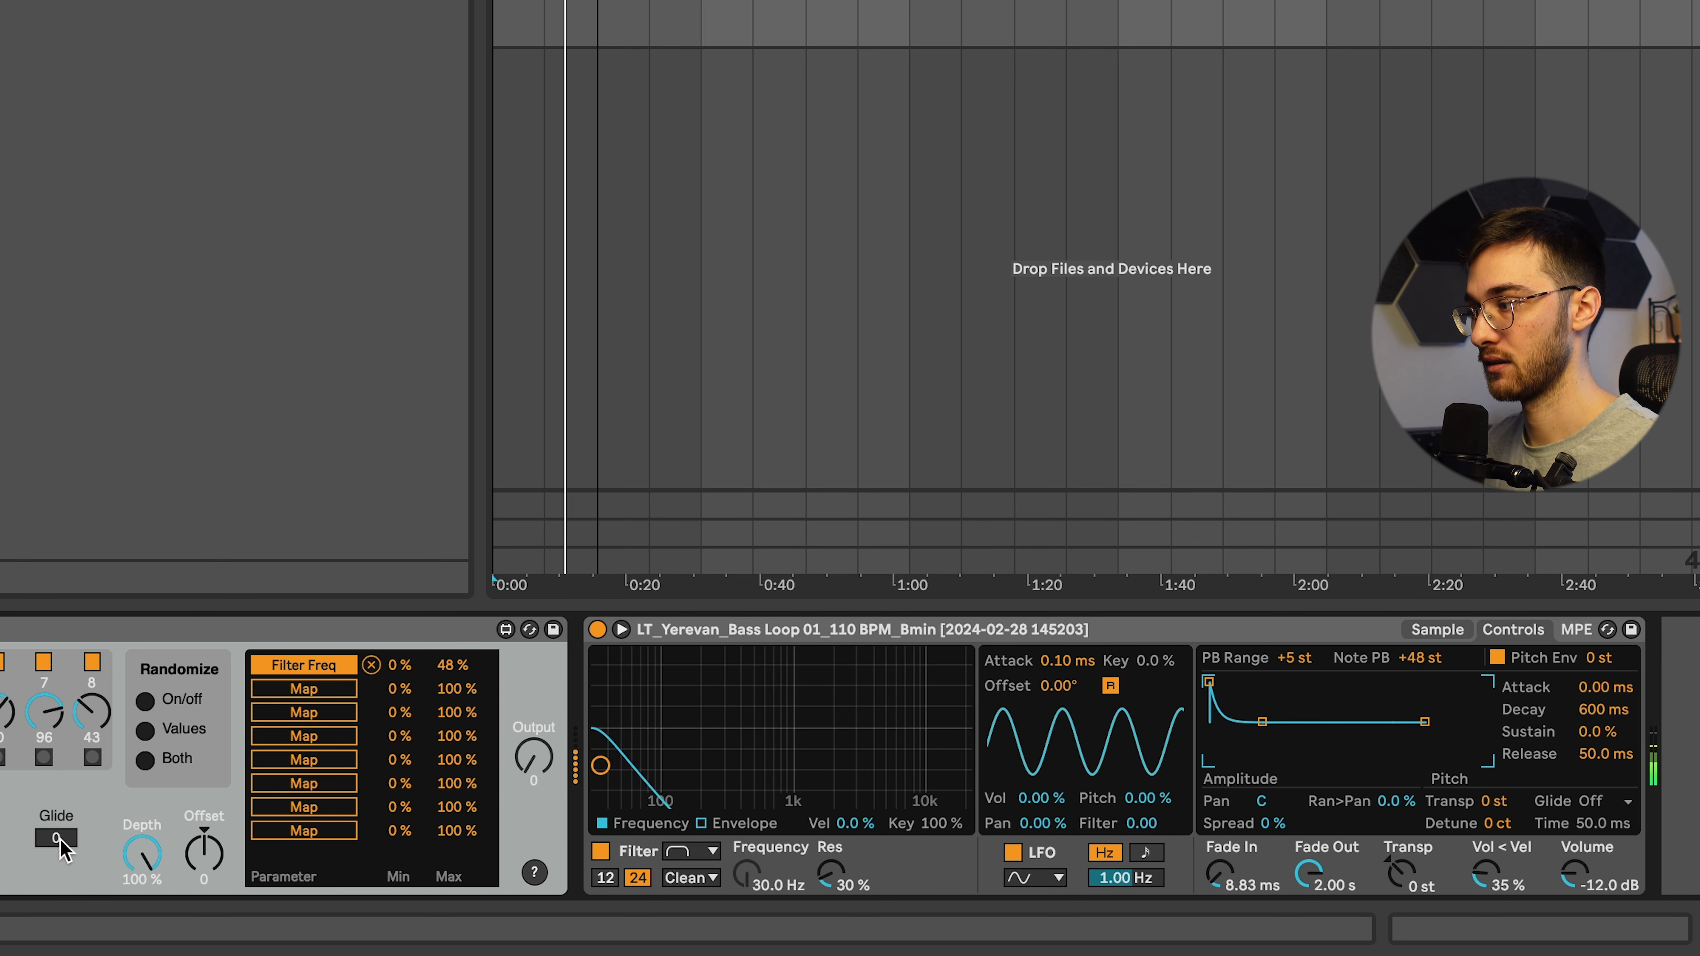
# Randomize both the on/off states and the values of the modulator's steps.
pyautogui.click(145, 761)
pyautogui.click(463, 760)
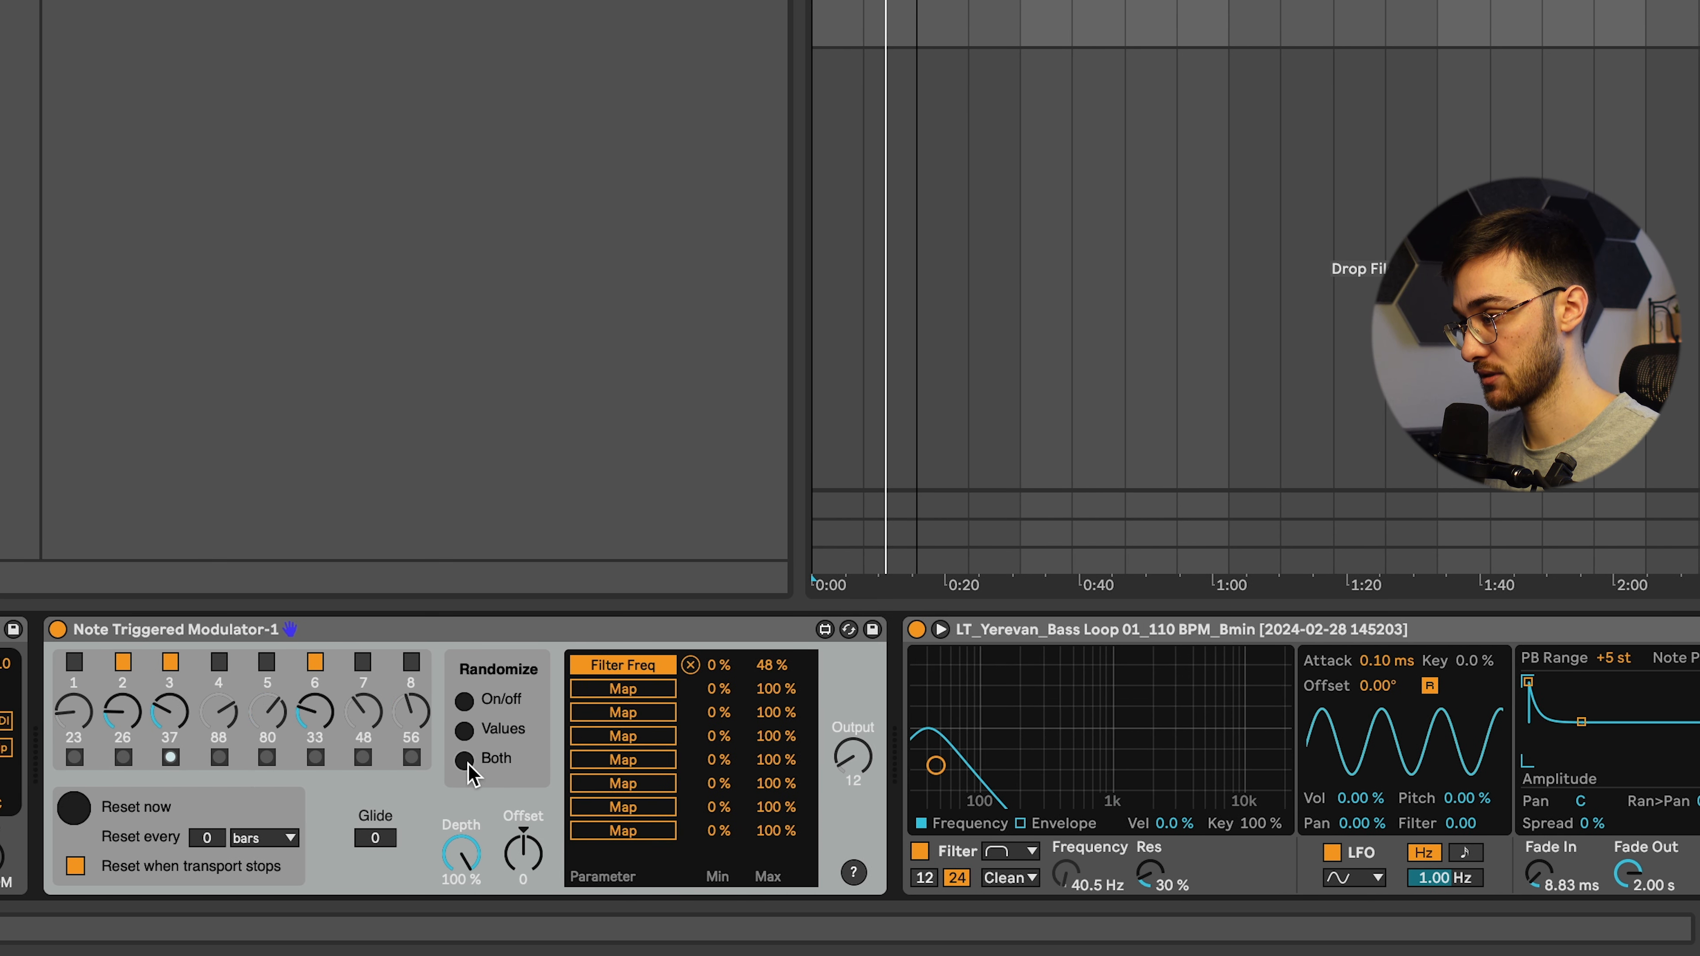
# Randomize the modulator steps' on/off states and values once more, and move the start of Simpler's sample region to leave 97 bars.
pyautogui.click(464, 759)
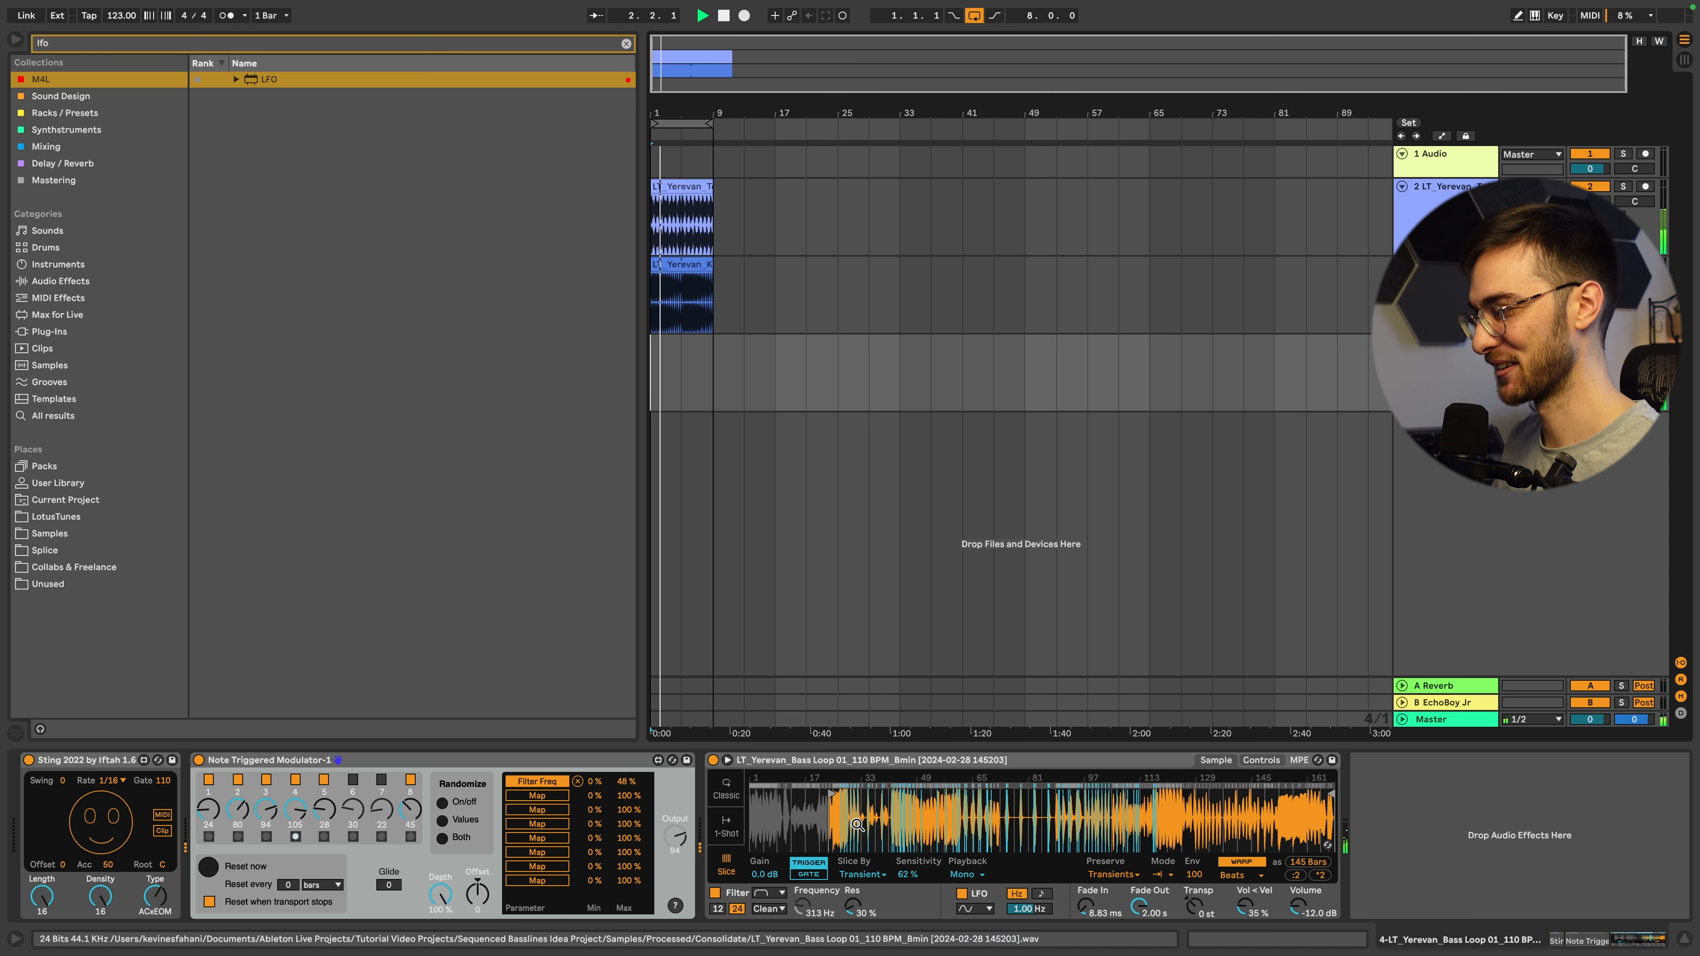
pyautogui.moveTo(831, 807); pyautogui.dragTo(996, 809)
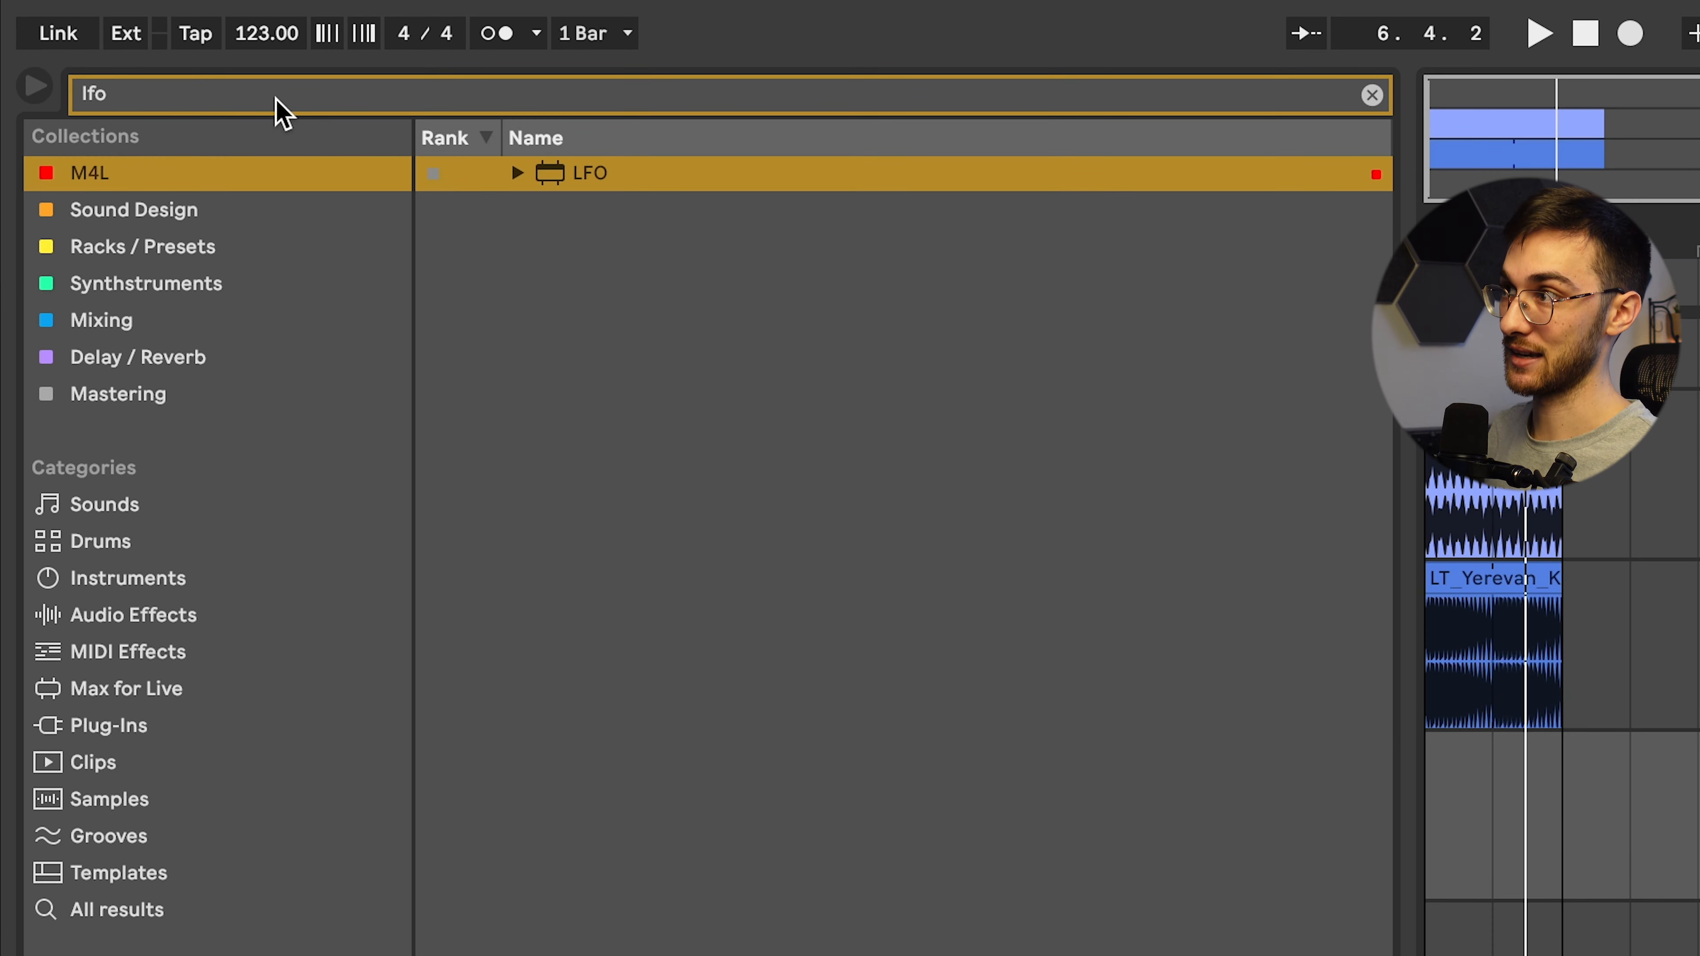
# Search the audio effects for "echo" and add the Echo device to the Reverb return track.
pyautogui.doubleClick(275, 99)
pyautogui.write('echo')
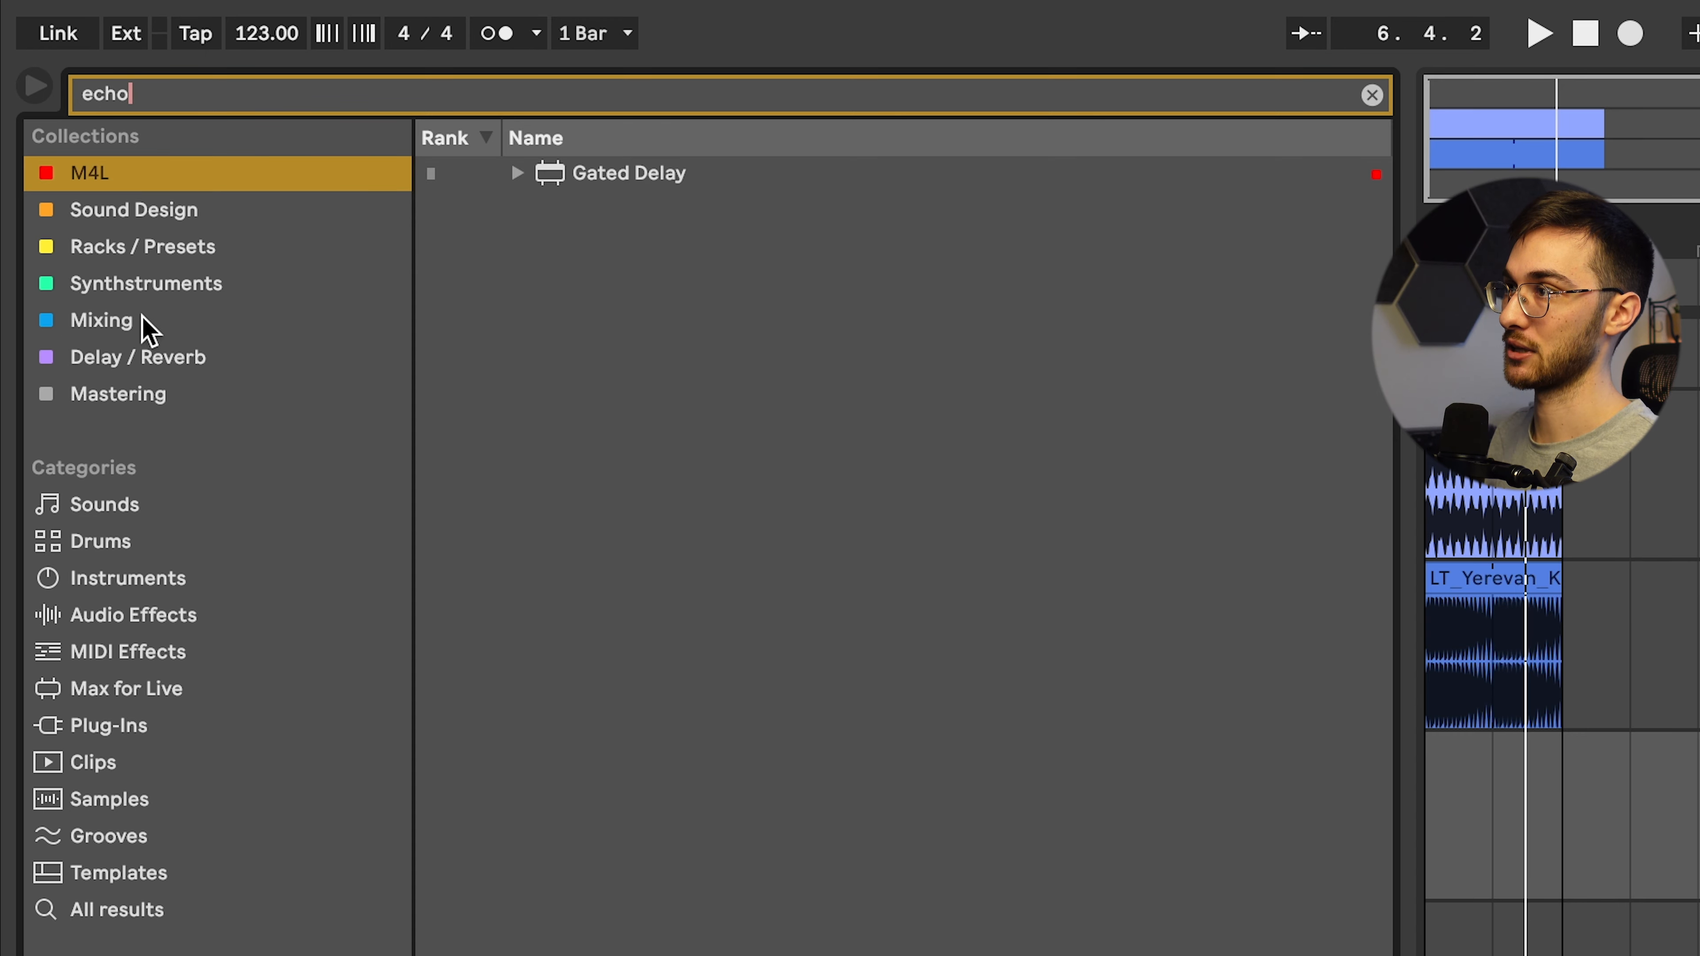
pyautogui.click(142, 321)
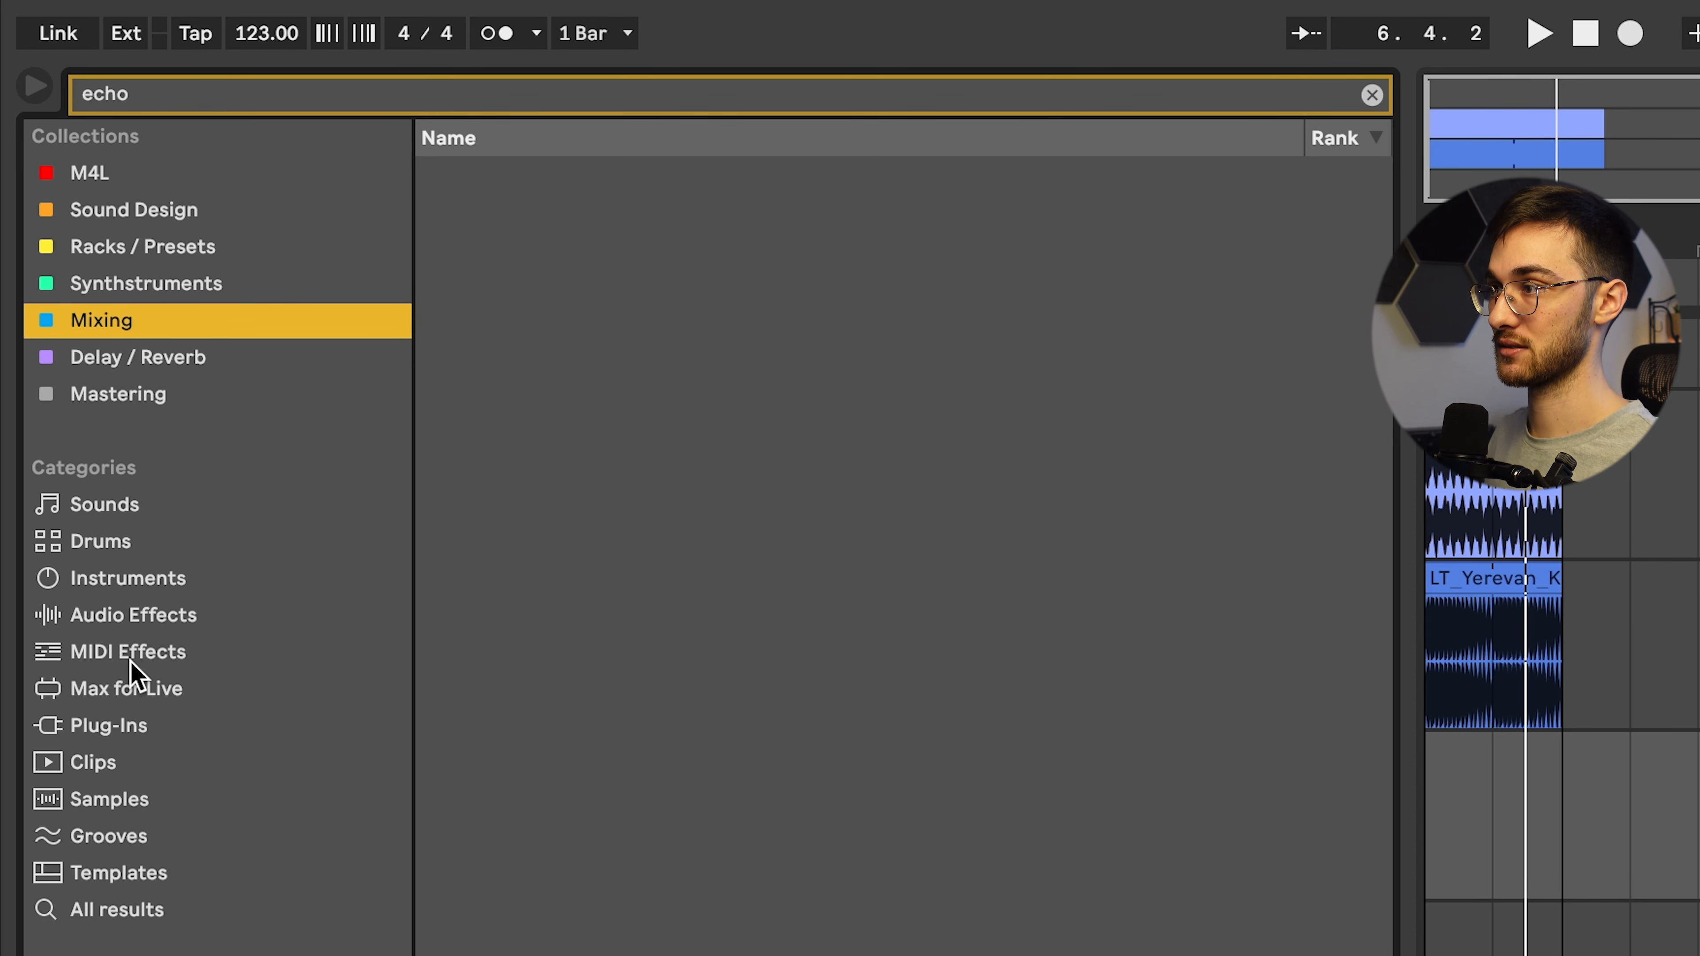
pyautogui.click(139, 622)
pyautogui.click(431, 284)
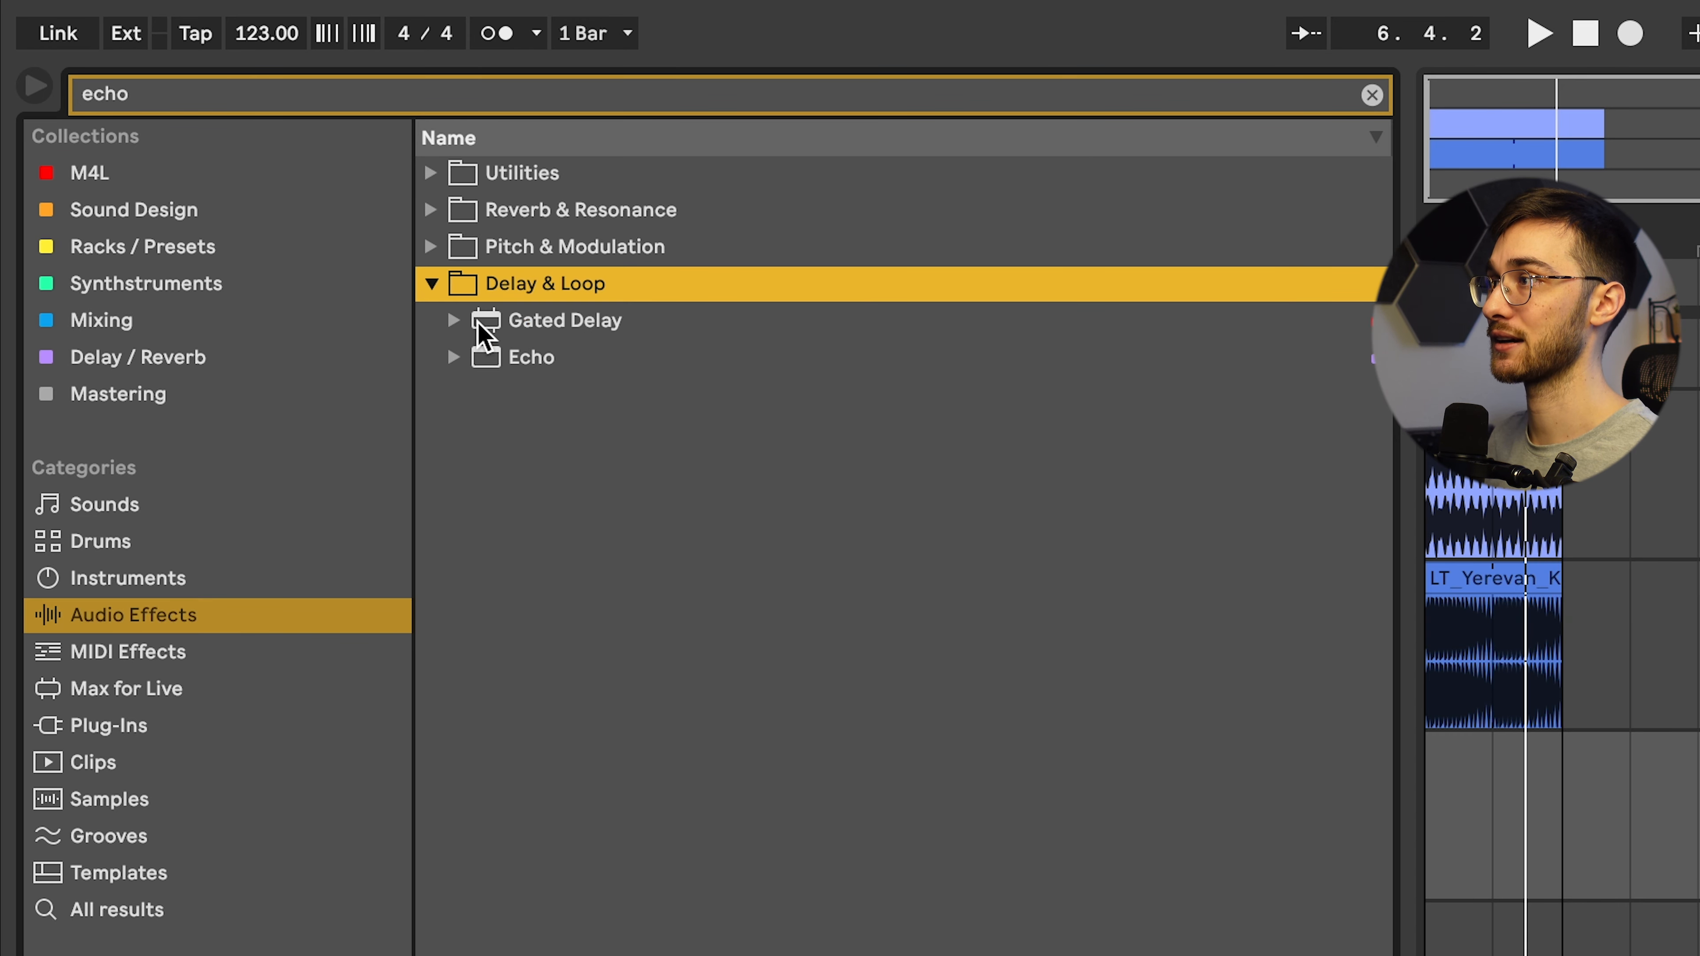
pyautogui.doubleClick(523, 357)
pyautogui.moveTo(546, 355); pyautogui.dragTo(1161, 711)
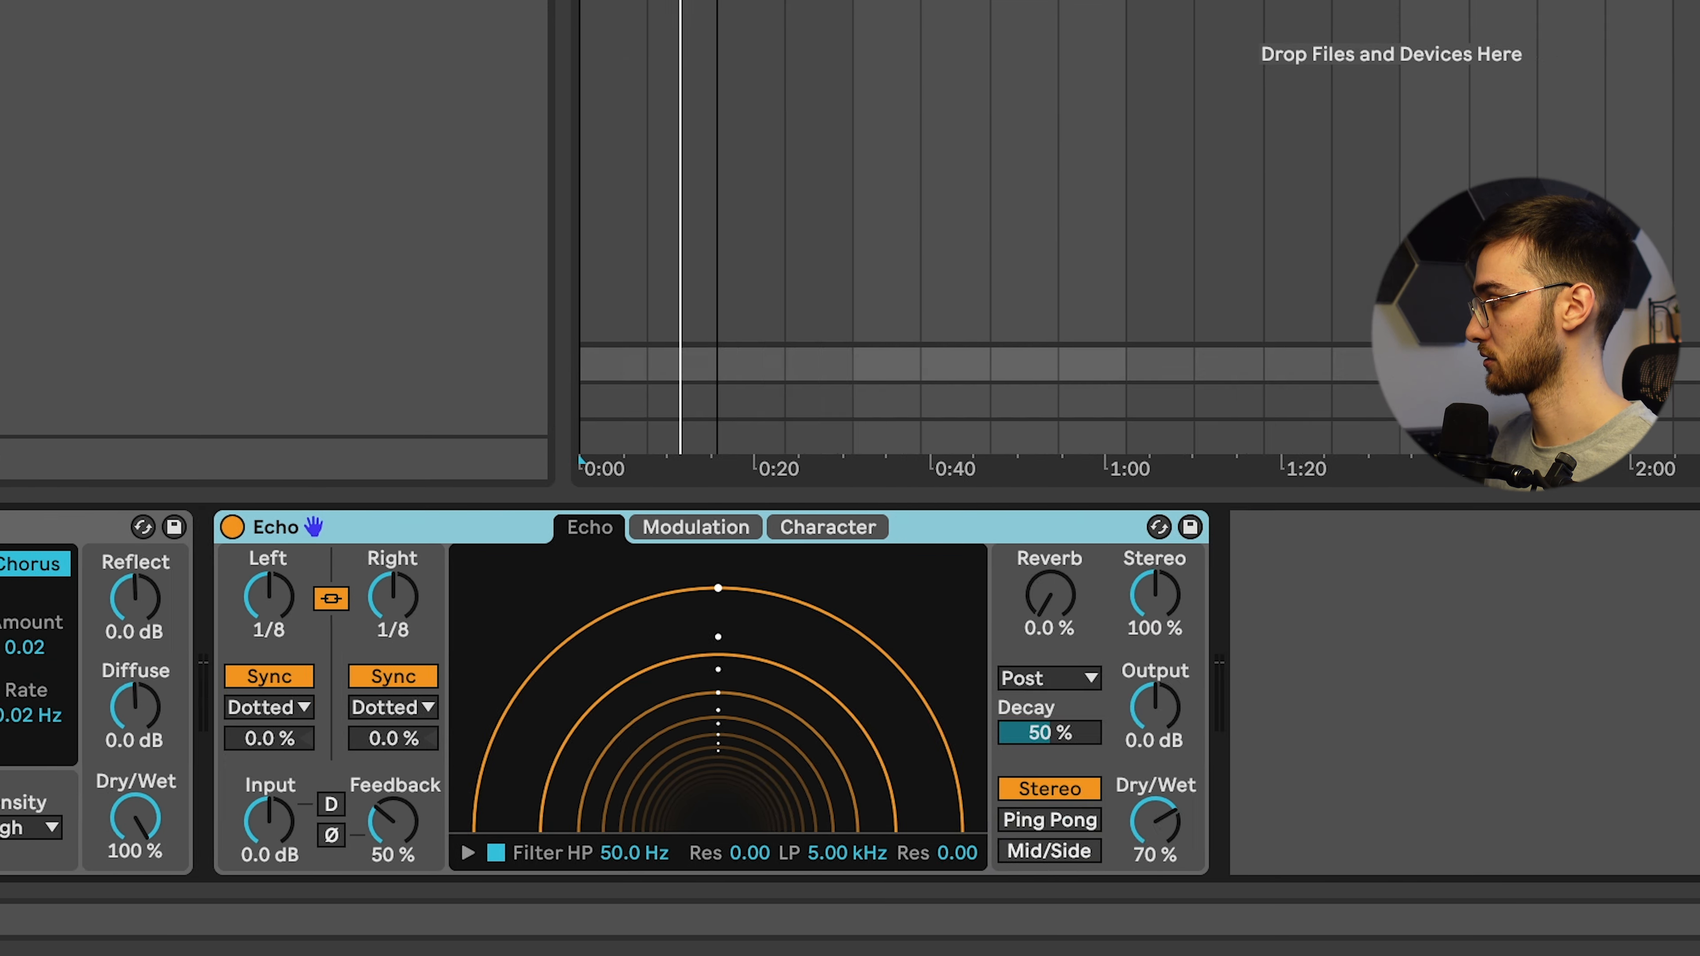
# Select return track A and delete its reverb device, keeping only Echo.
pyautogui.click(1656, 354)
pyautogui.click(1657, 354)
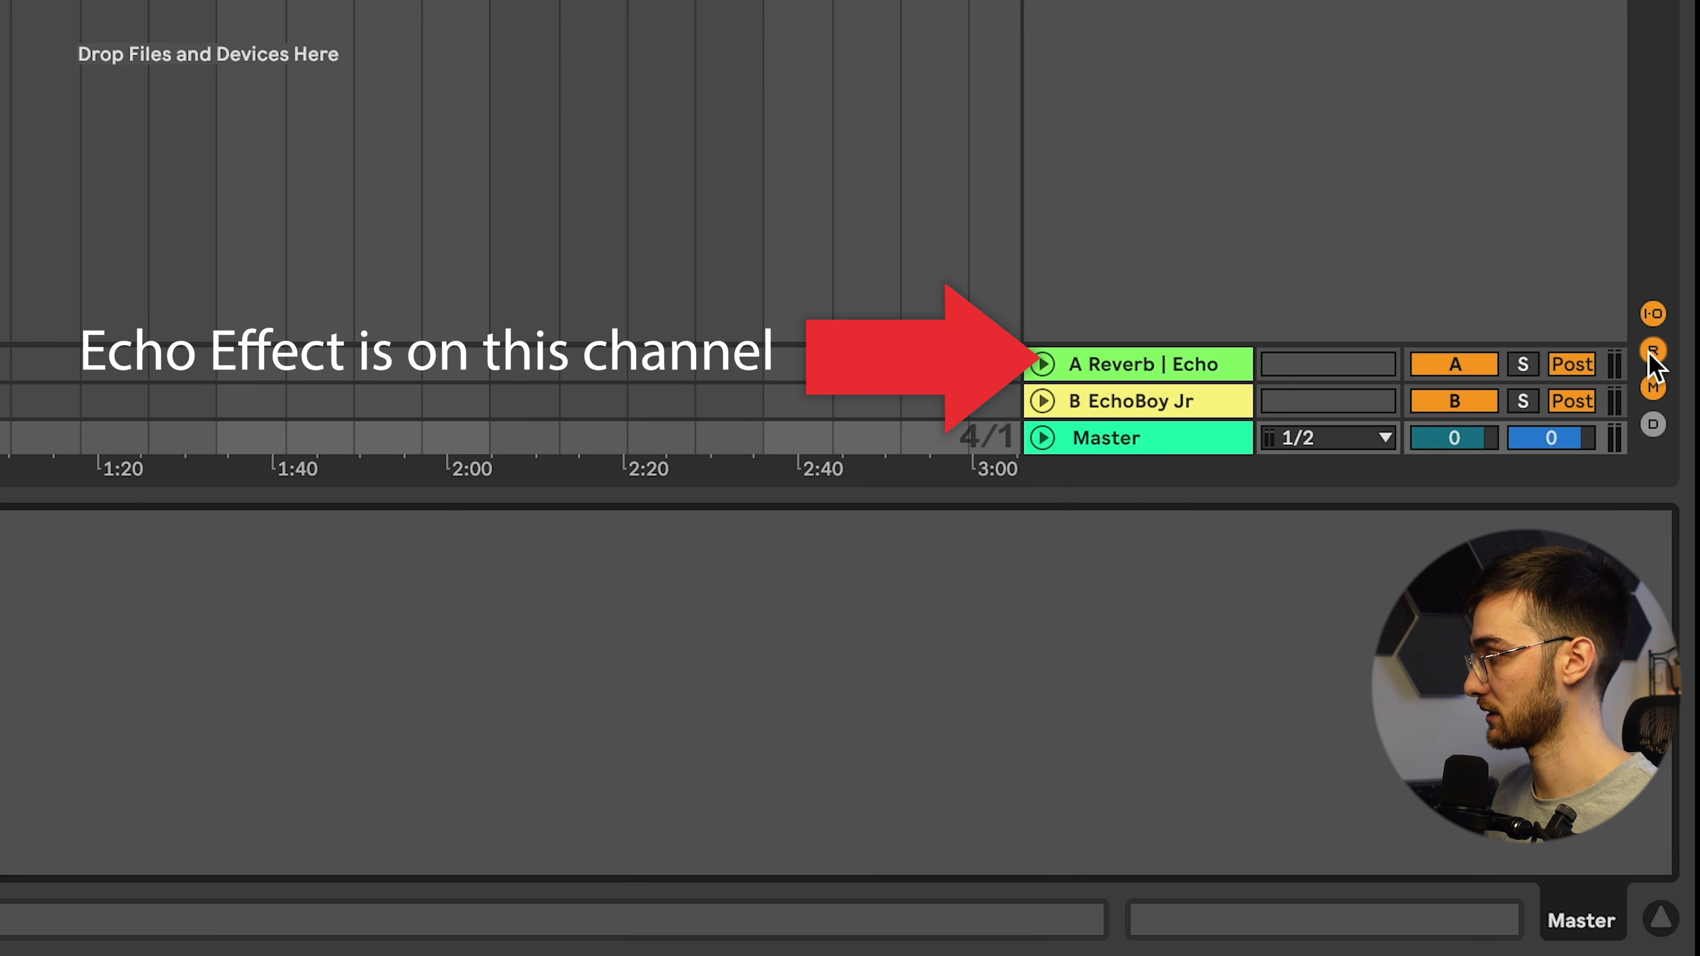
pyautogui.click(1130, 367)
pyautogui.click(492, 529)
pyautogui.press('Delete')
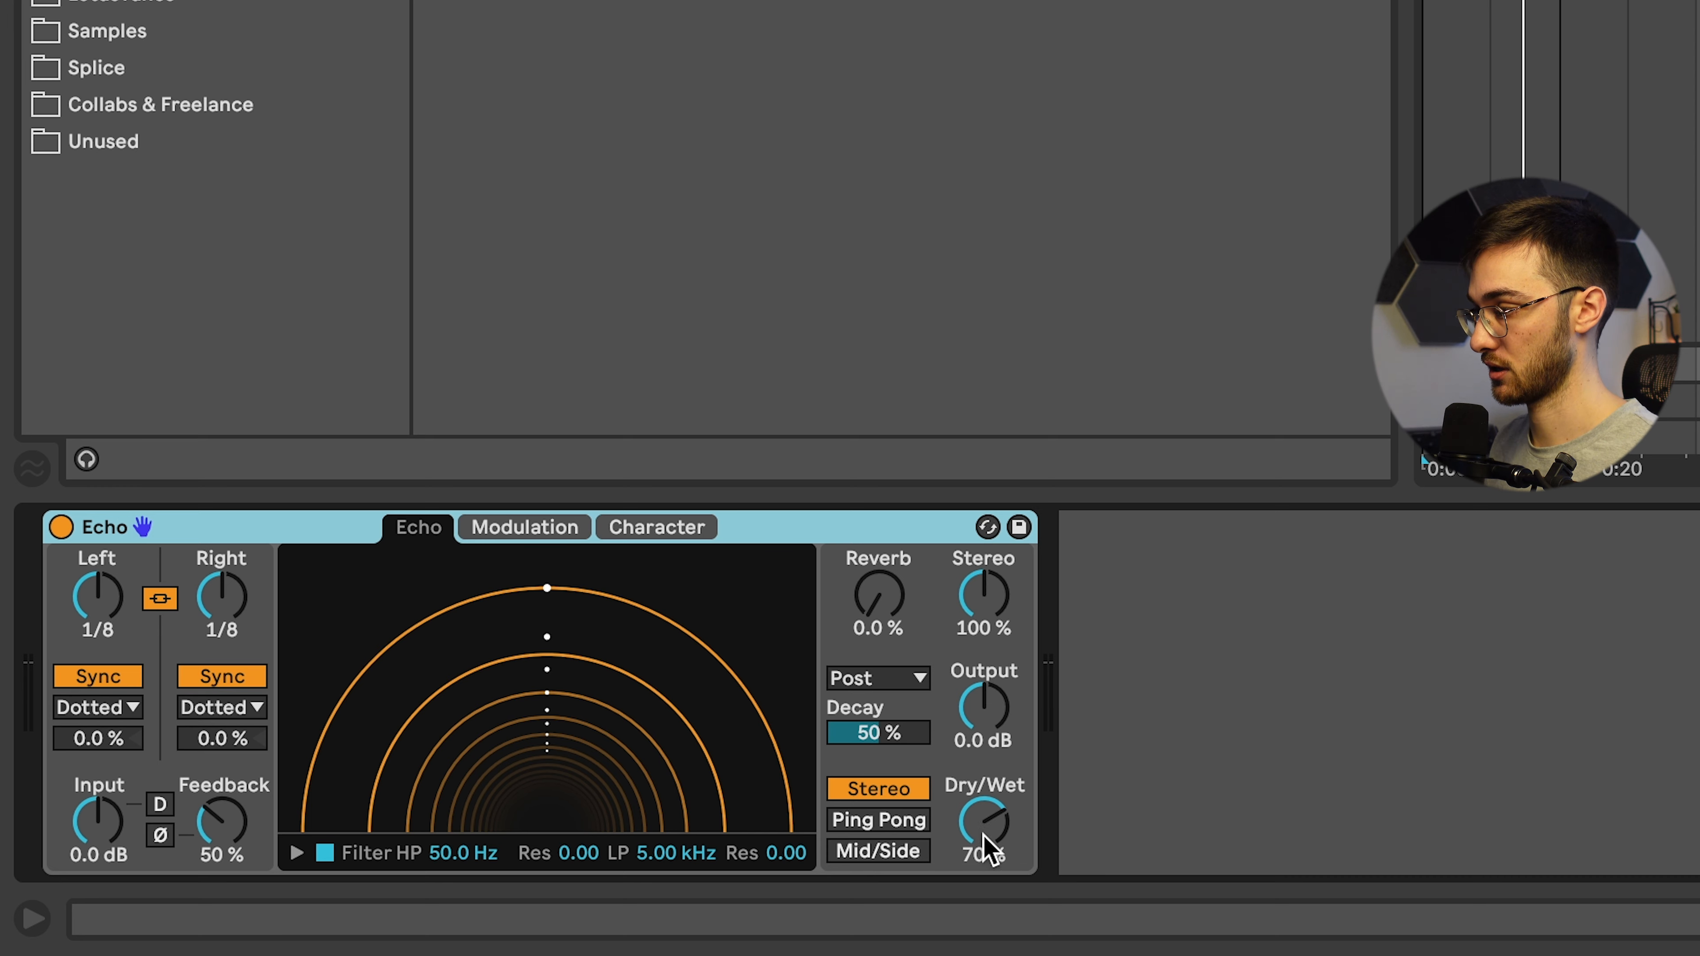
# Set Echo to 100 % wet and 79 % feedback, with its filter's high-pass at about 204 Hz and low-pass at about 18.5 kHz.
pyautogui.moveTo(994, 828); pyautogui.dragTo(994, 783)
pyautogui.moveTo(266, 816); pyautogui.dragTo(265, 777)
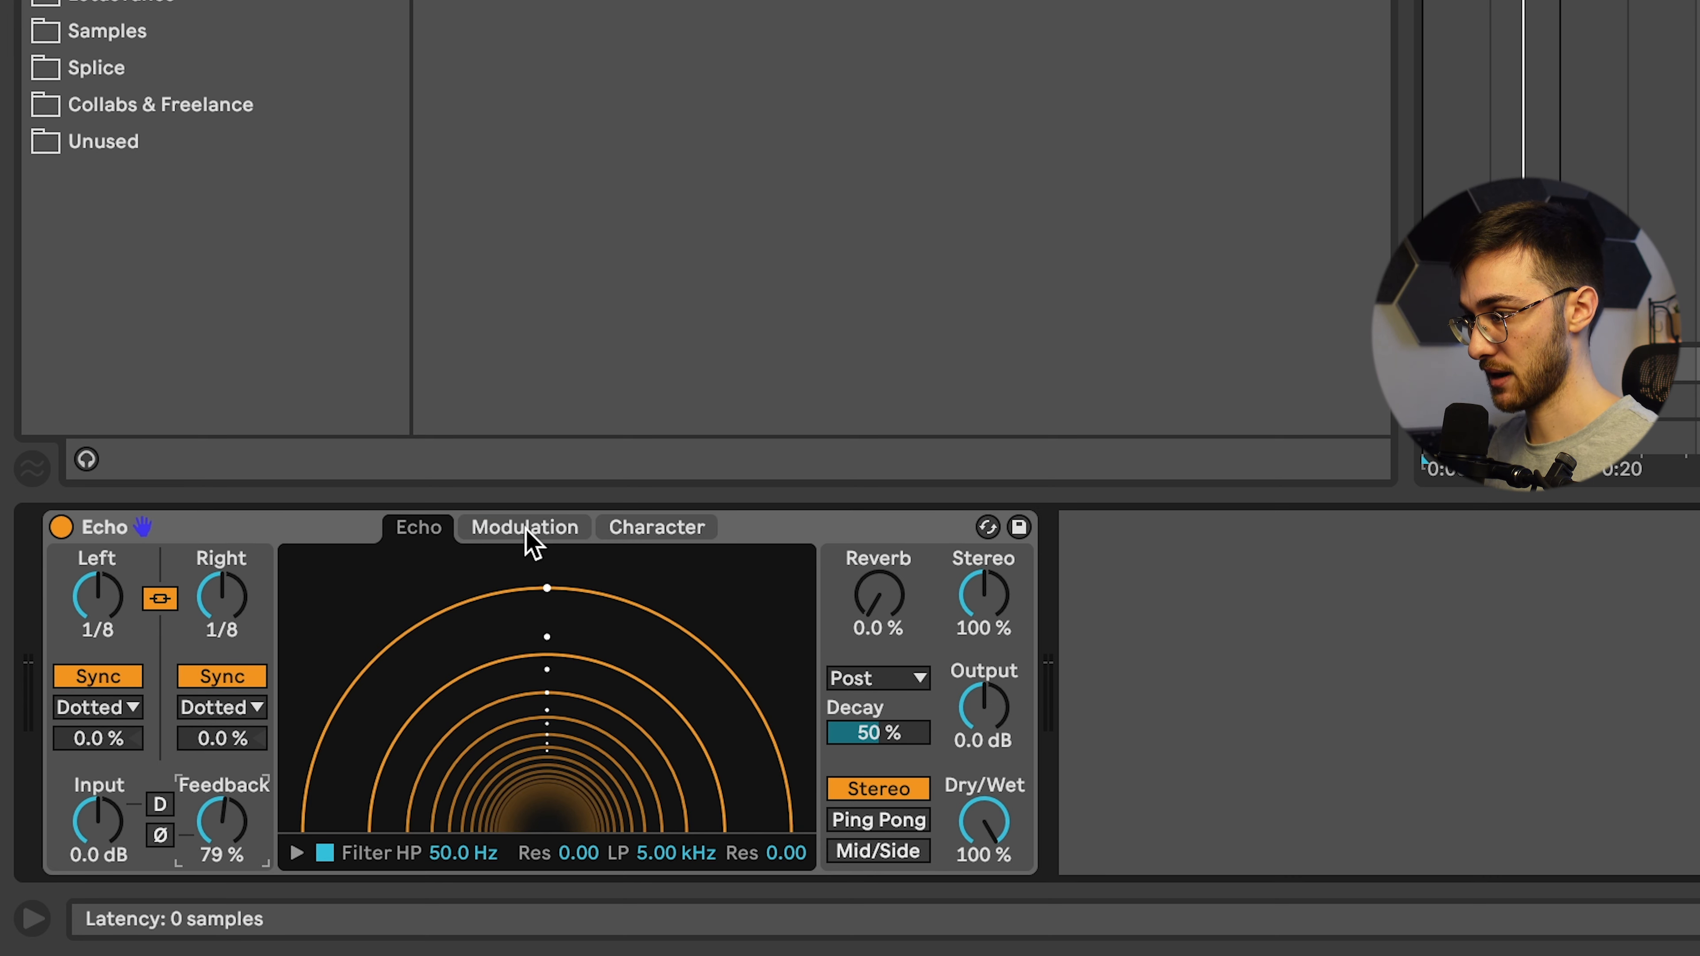
pyautogui.click(296, 853)
pyautogui.moveTo(357, 819); pyautogui.dragTo(462, 803)
pyautogui.moveTo(726, 801); pyautogui.dragTo(793, 795)
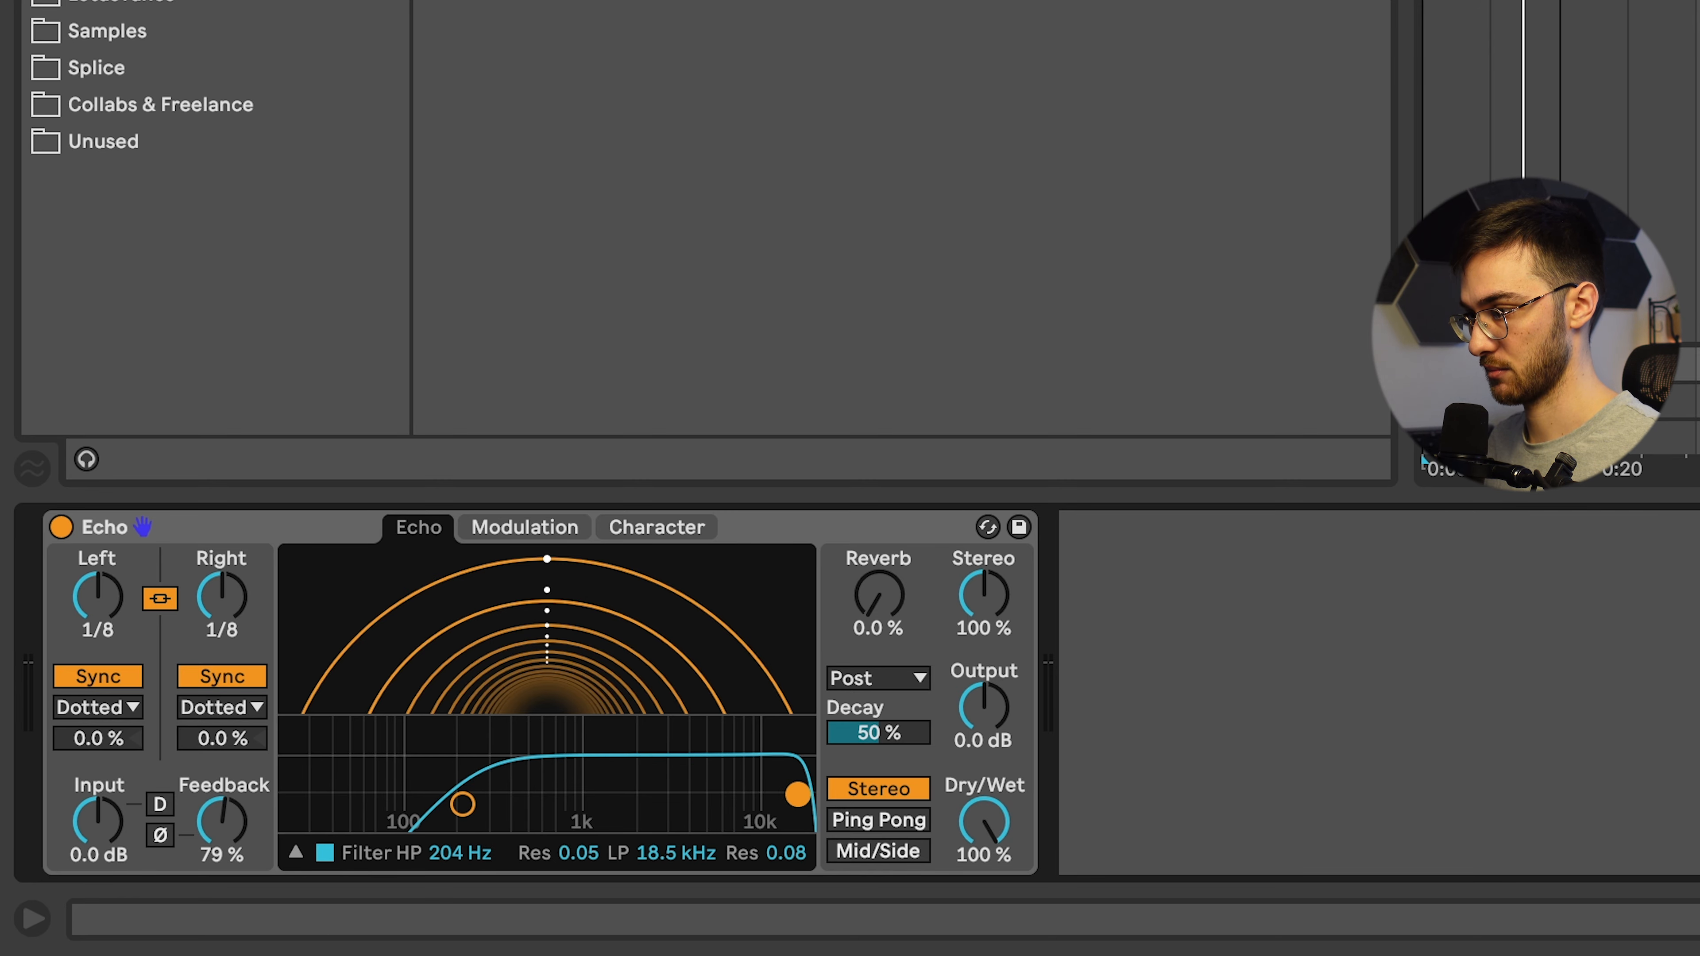
pyautogui.click(472, 529)
pyautogui.click(432, 535)
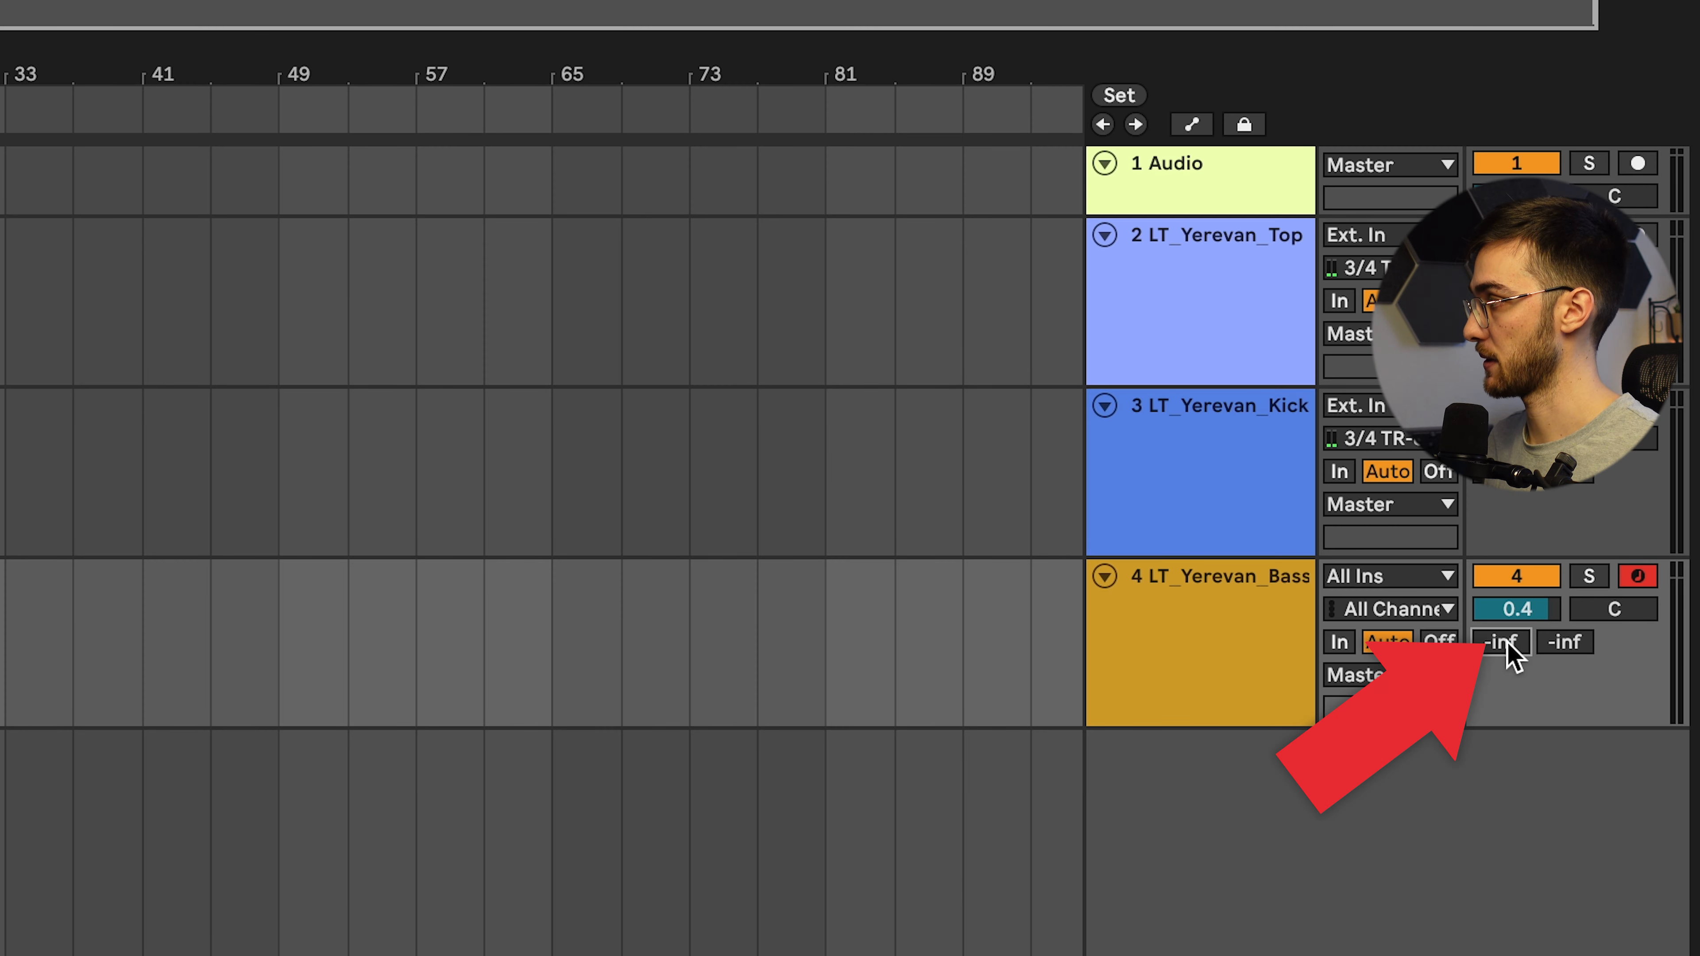
# Raise the bass track's send to the Echo return to 0.
pyautogui.moveTo(1507, 642); pyautogui.dragTo(1507, 500)
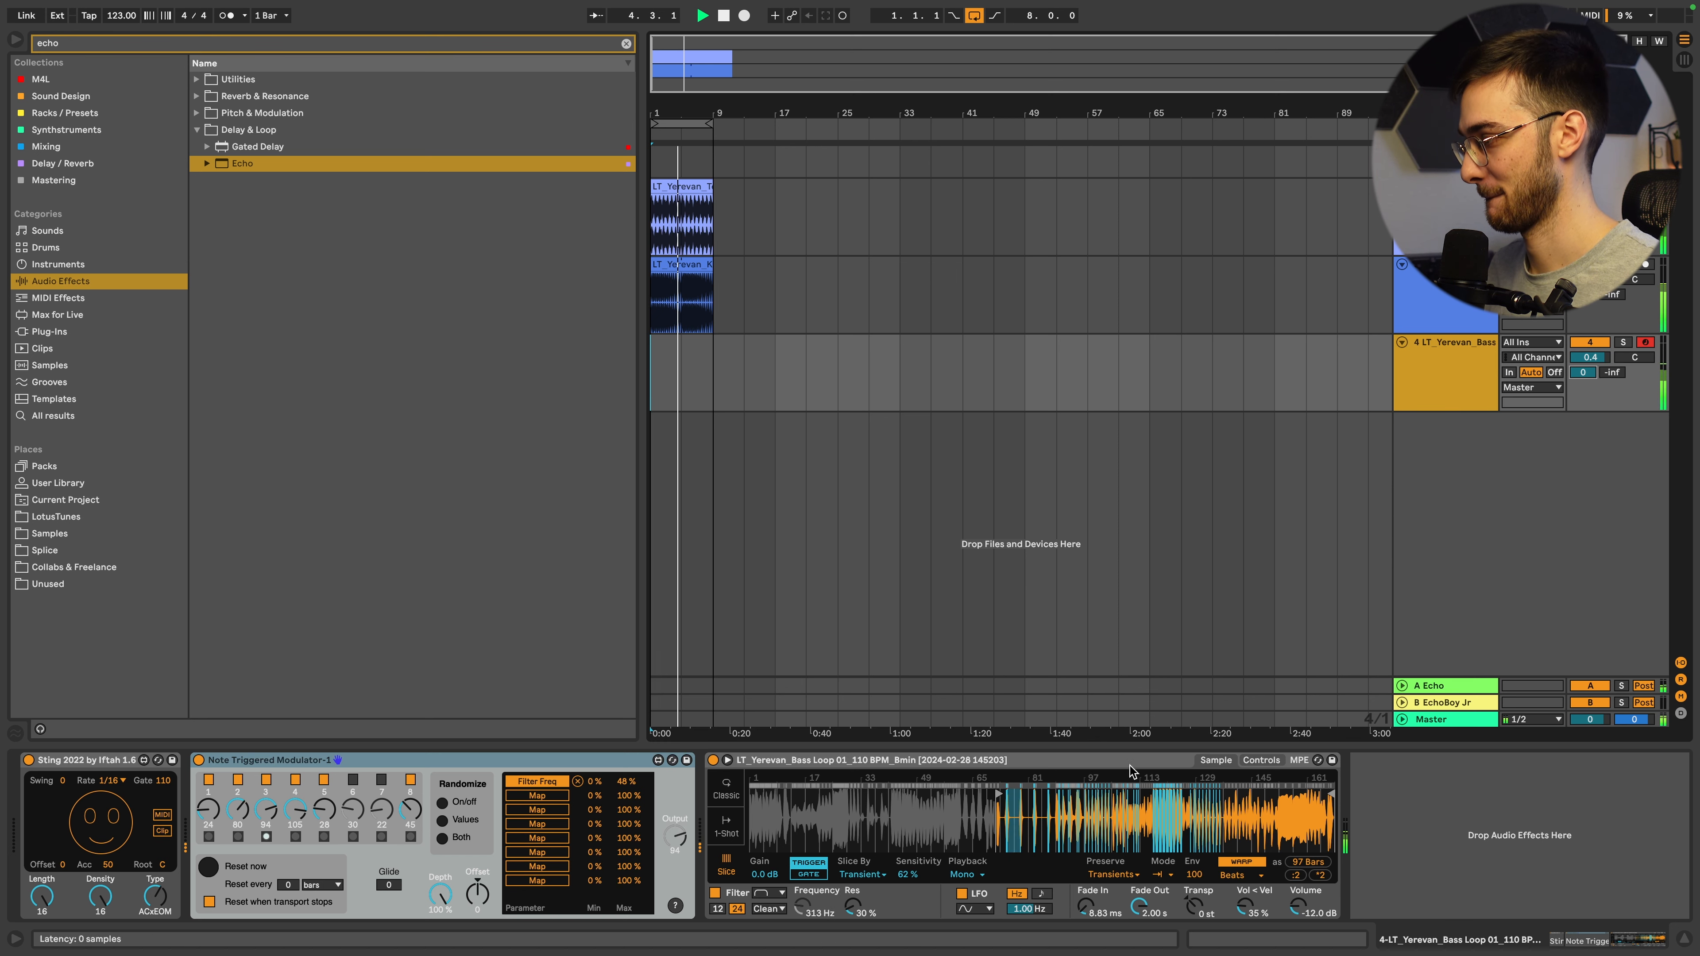
# Adjust the transient envelope of Simpler's Beats warping during playback, ending at 62.
pyautogui.click(1200, 875)
pyautogui.write('30')
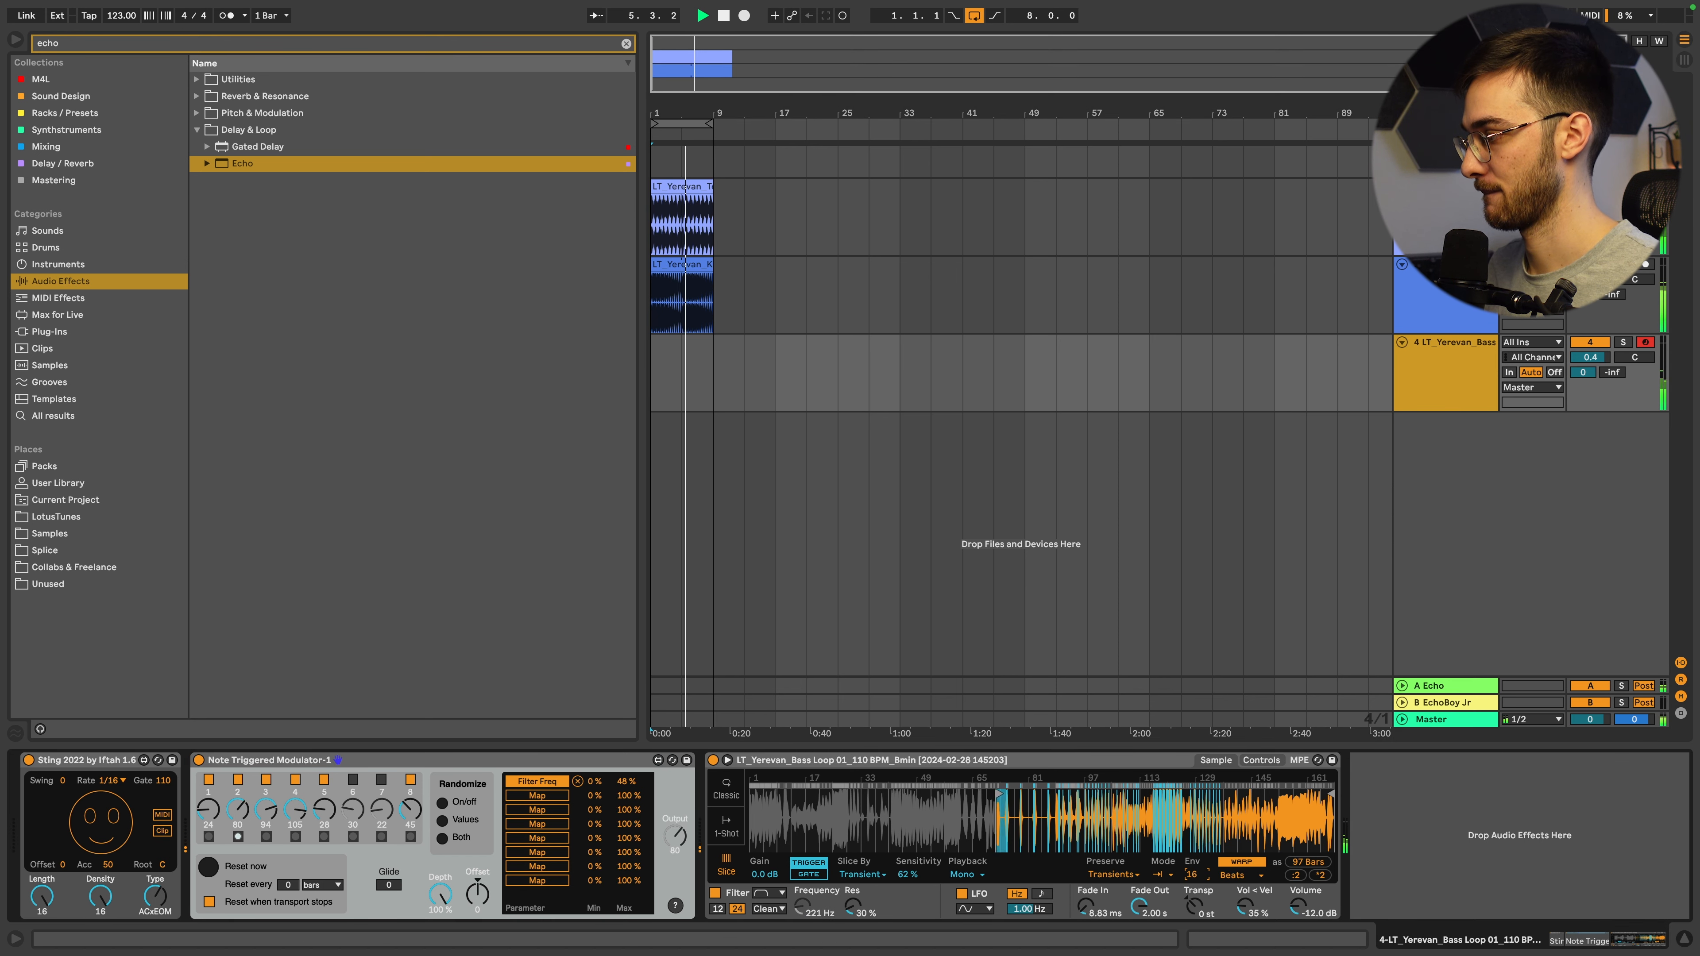
pyautogui.moveTo(1196, 876); pyautogui.dragTo(1196, 854)
# Turn off Simpler's filter in its controls and return to the sample view.
pyautogui.click(1261, 761)
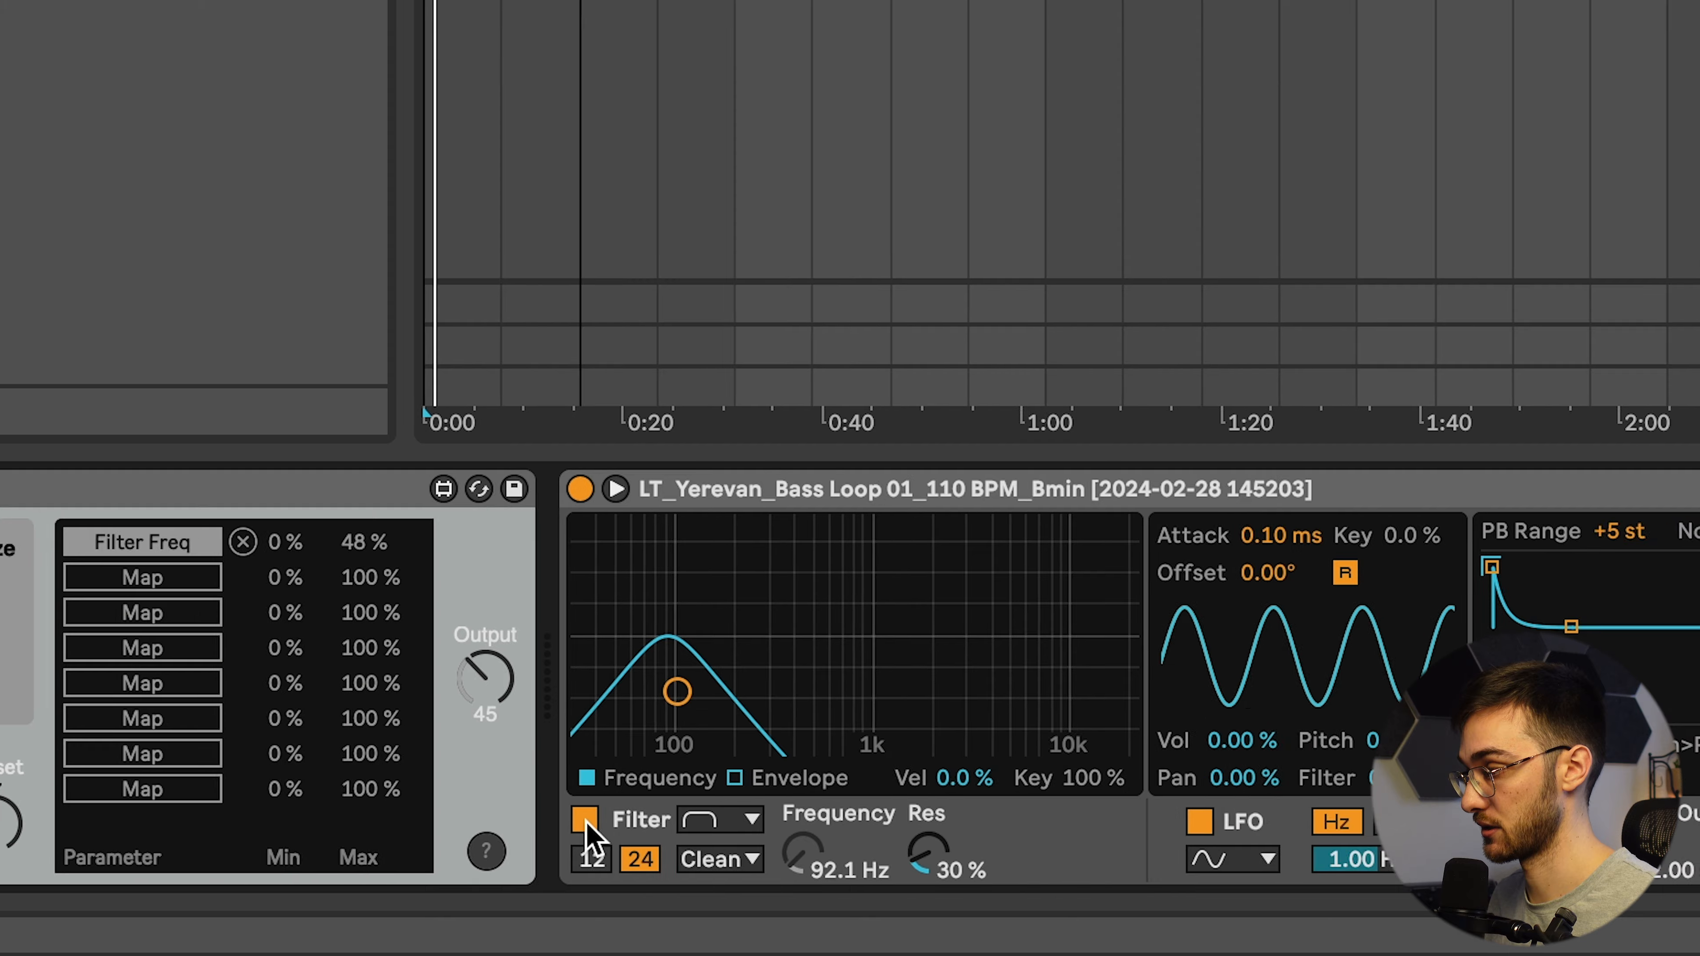
pyautogui.click(715, 893)
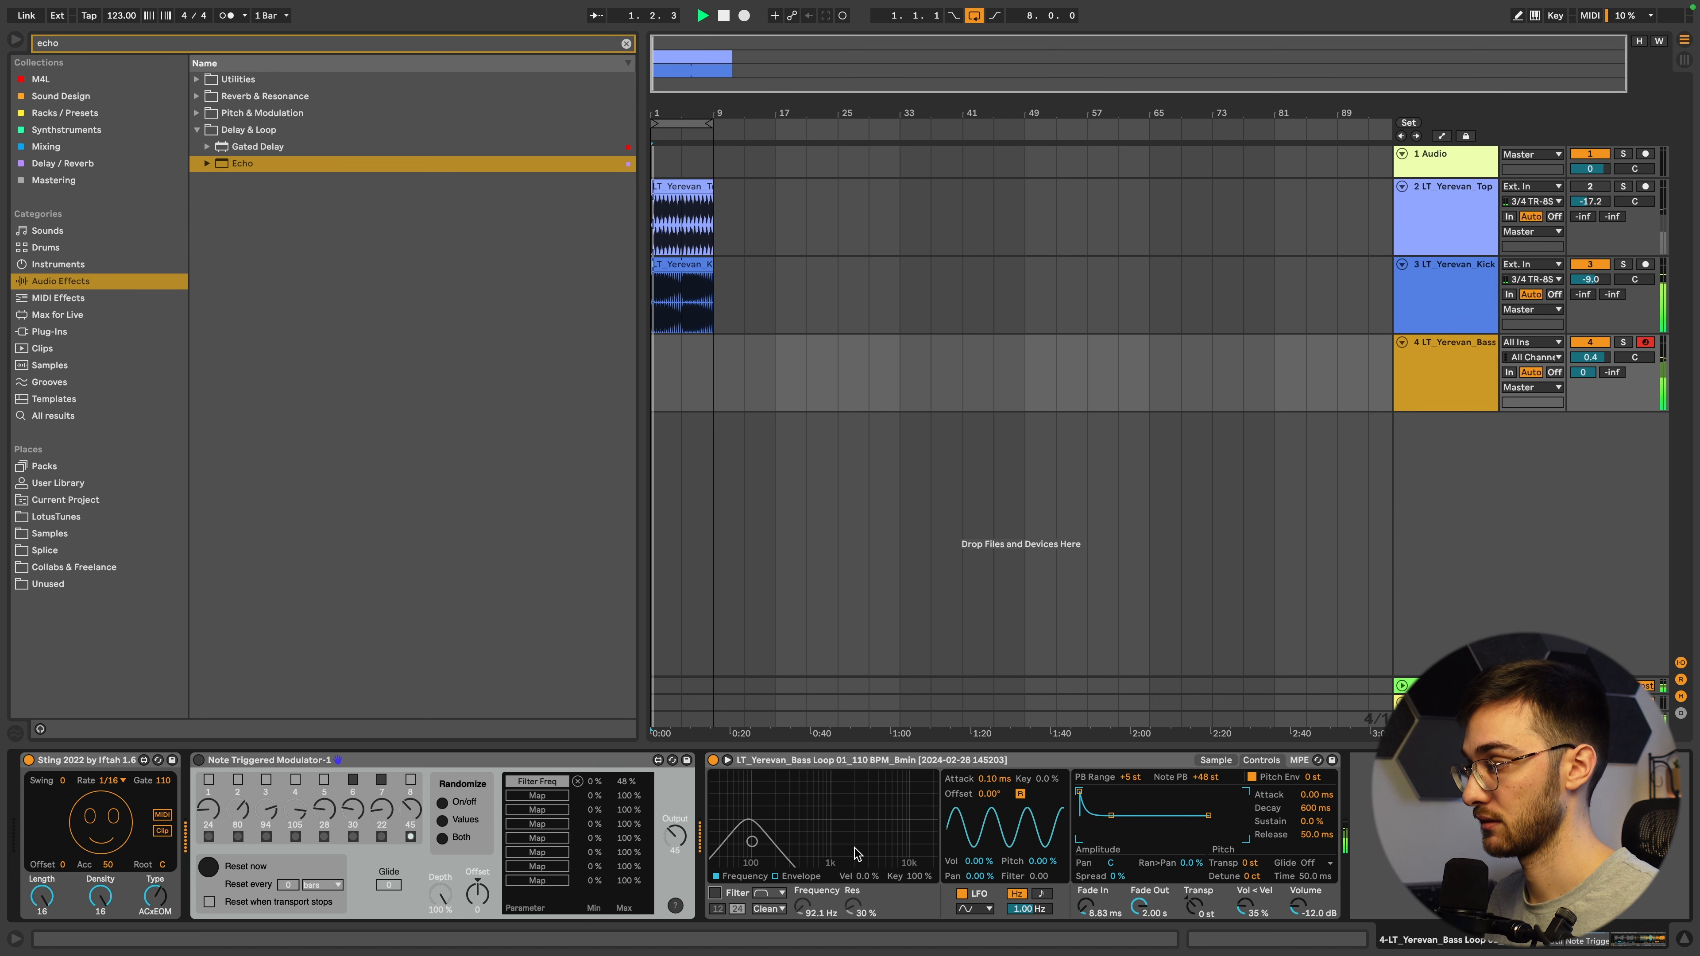
pyautogui.click(1488, 489)
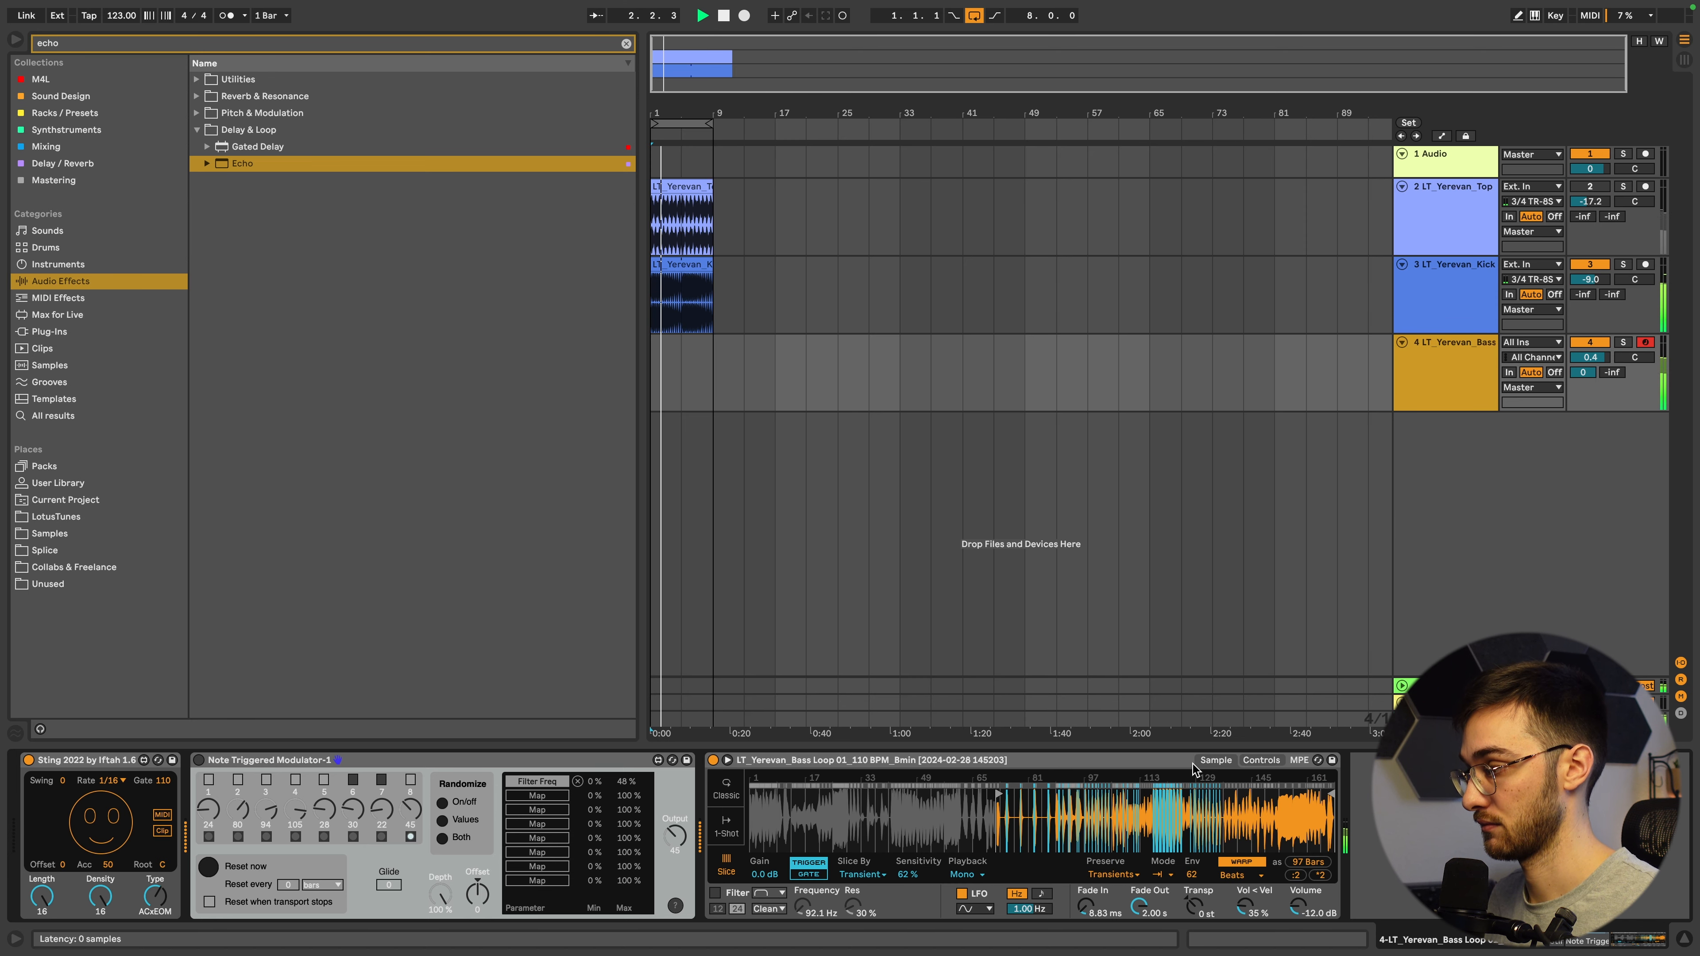